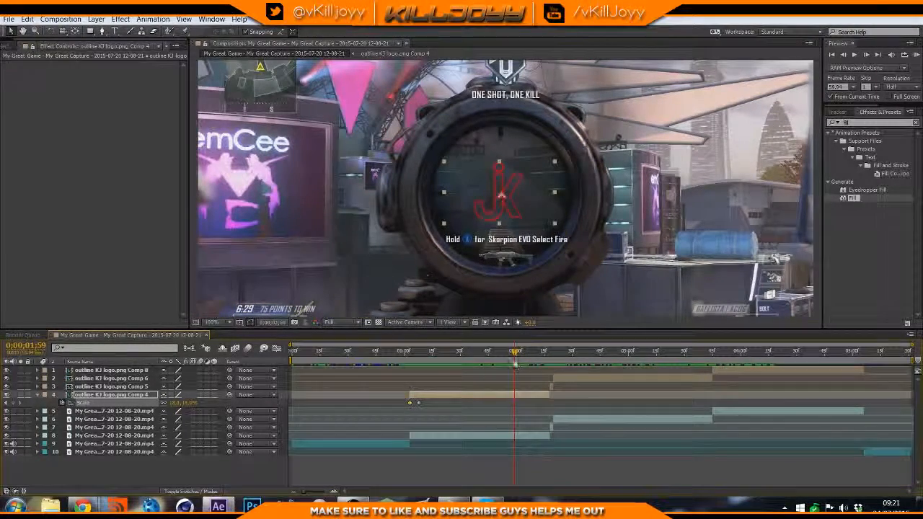
Add Scale keyframes to outline KJ logo.png Comp 4 at 1;59 and 2;13, with a 21% peak between them at 2;03
left_click_drag(521, 361, 542, 359)
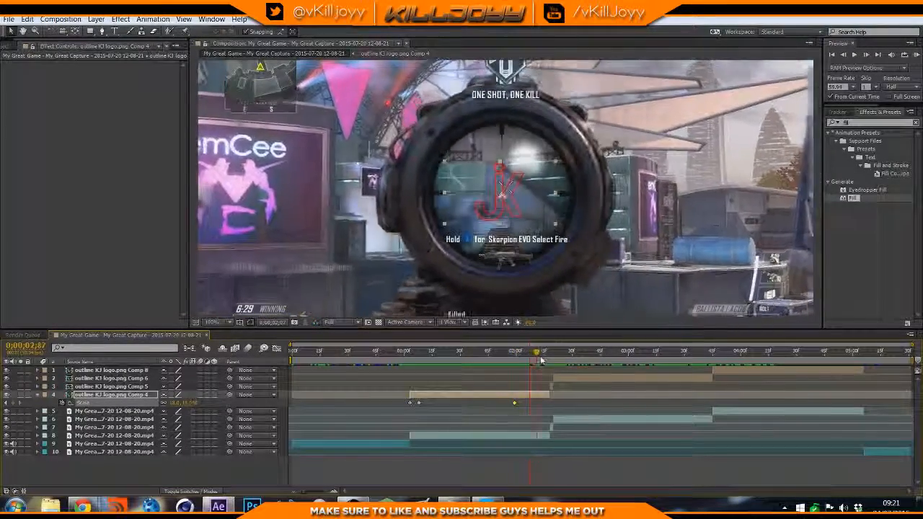
left_click_drag(540, 358, 544, 359)
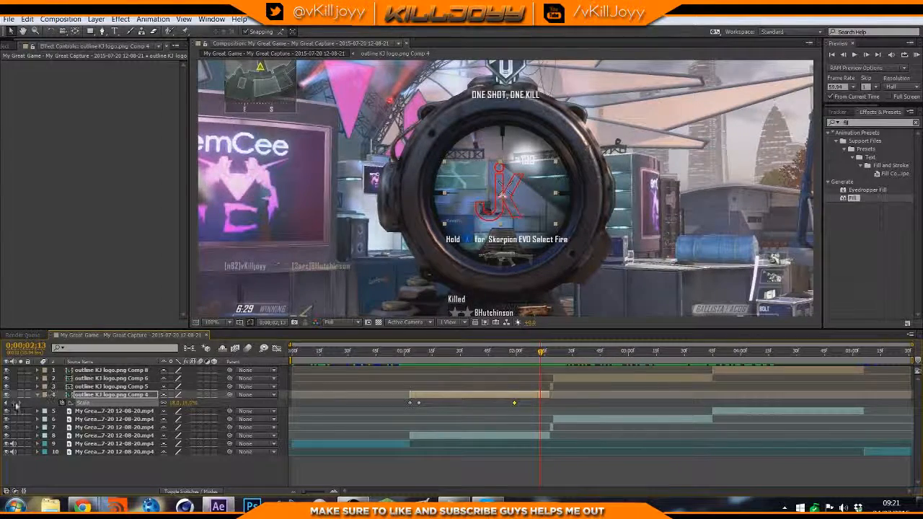
left_click_drag(556, 353, 521, 353)
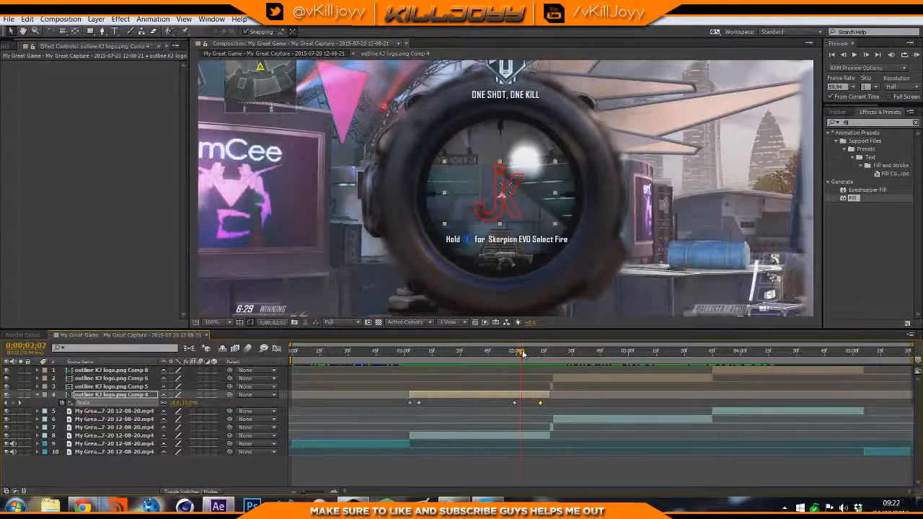
type("22")
key("Return")
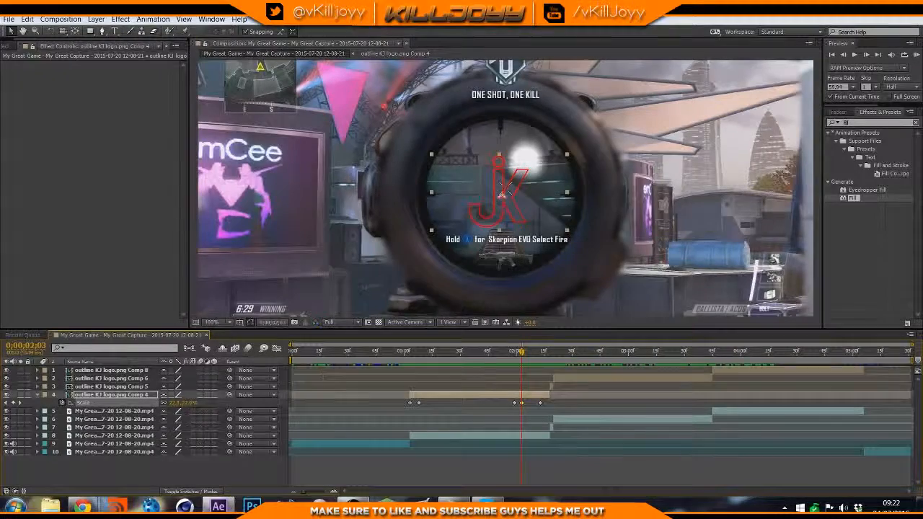
mouse_move(516, 355)
left_mouse_down()
mouse_move(543, 357)
mouse_move(522, 354)
left_mouse_up()
left_click(192, 404)
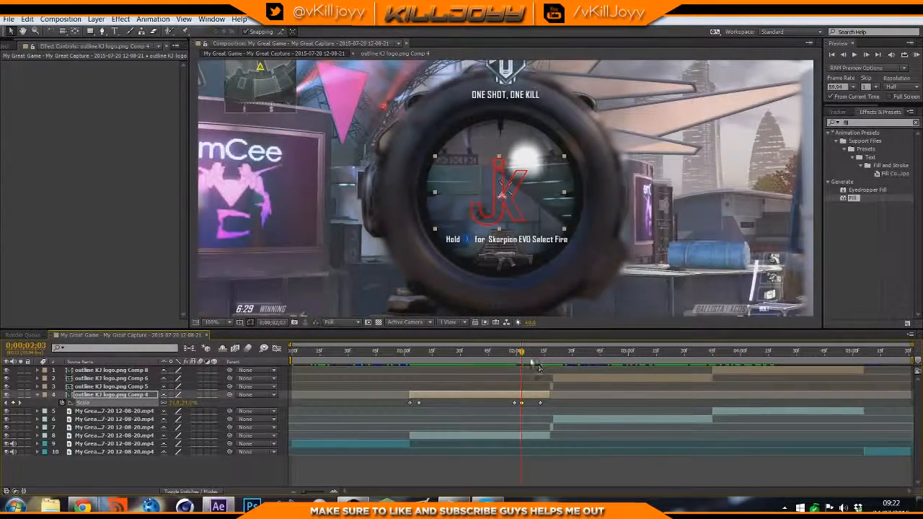
Scrub through and play back the Comp 4 logo's scale pulse
left_click_drag(541, 358, 532, 375)
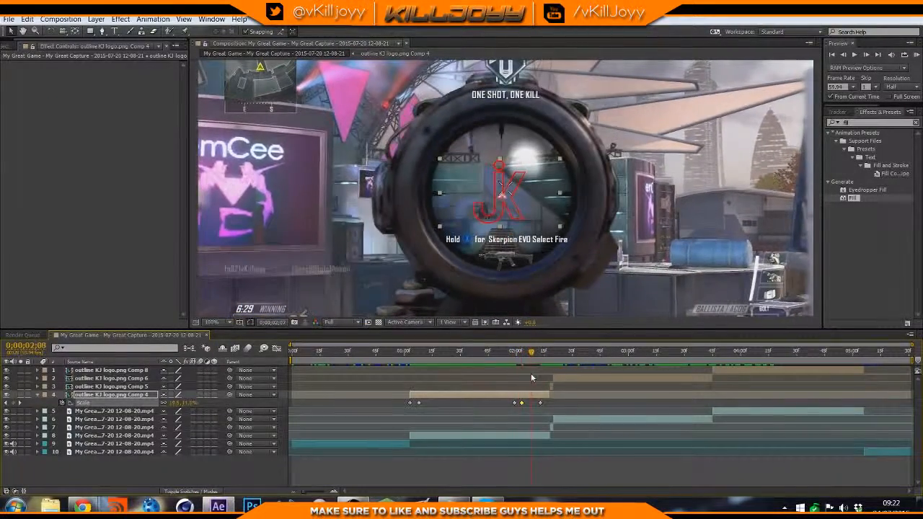
left_click_drag(518, 356, 537, 357)
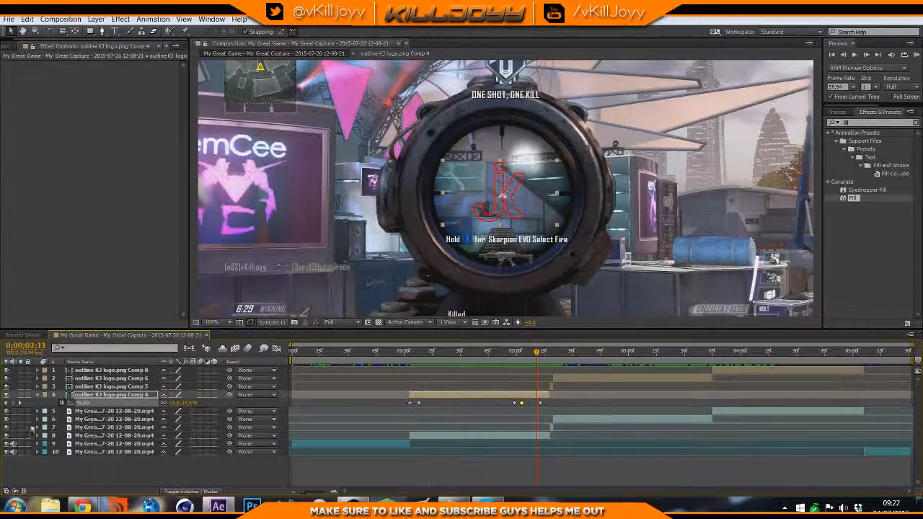
left_click_drag(532, 358, 410, 363)
key("space")
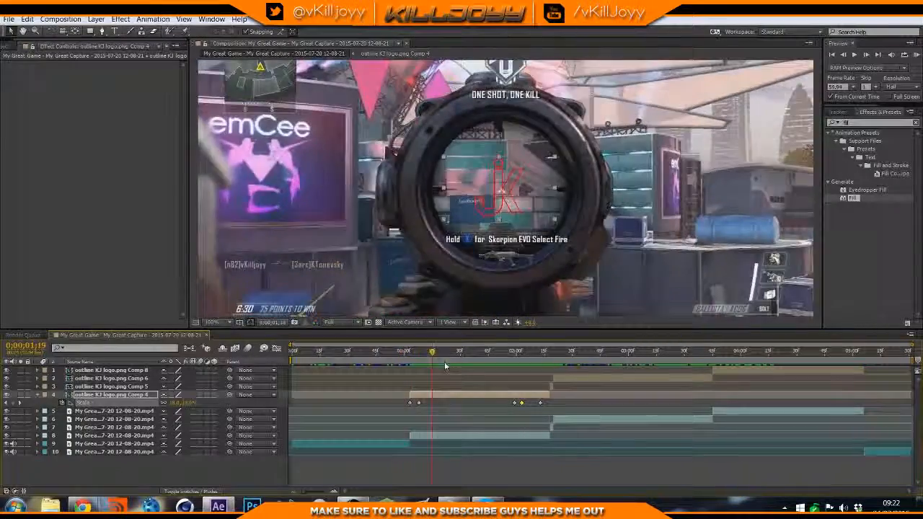
Copy the last three Scale keyframes of outline KJ logo.png Comp 4 and paste them onto Comp 6 starting at 3;26
left_click(603, 377)
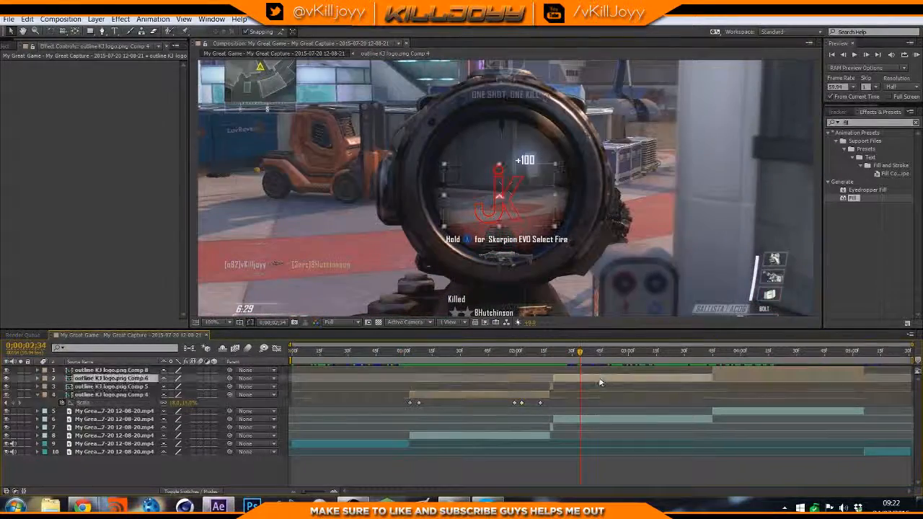
key("s")
left_click_drag(552, 412, 510, 416)
left_click_drag(580, 352, 677, 367)
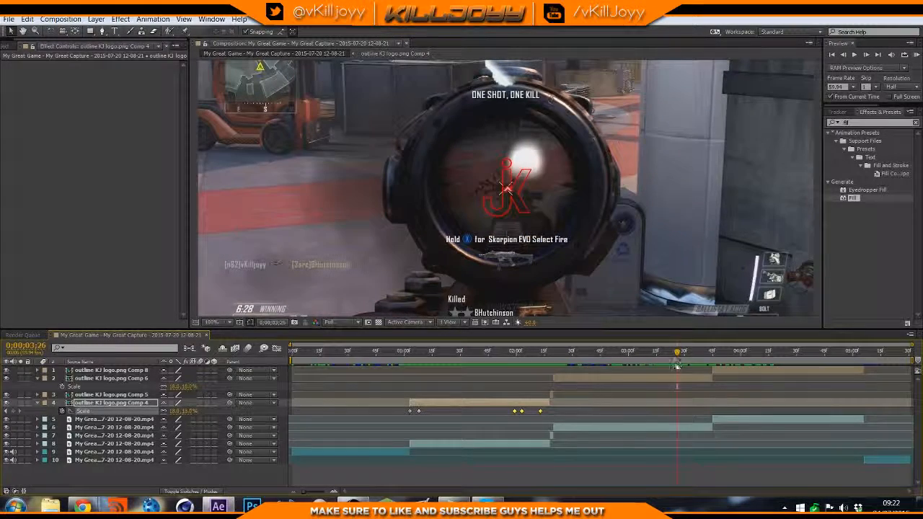
left_click(675, 380)
key("ctrl+v")
left_click_drag(678, 353, 698, 352)
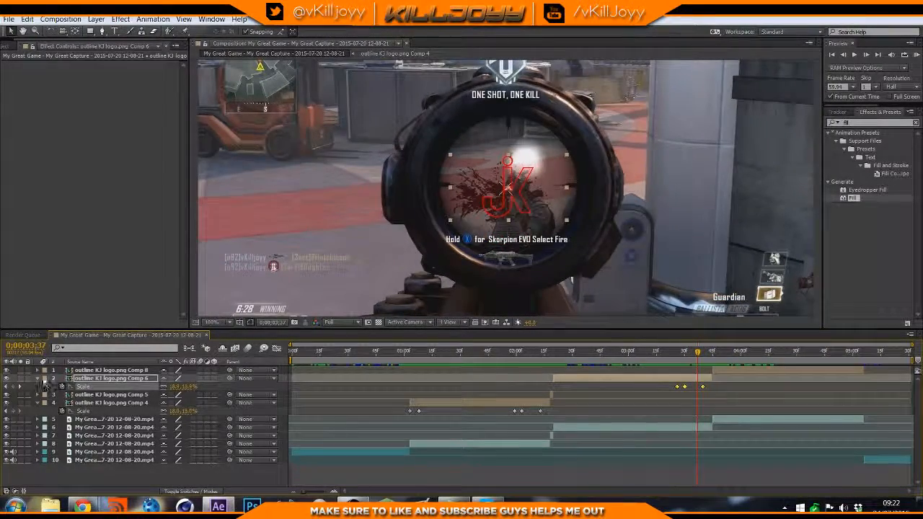
left_click(38, 380)
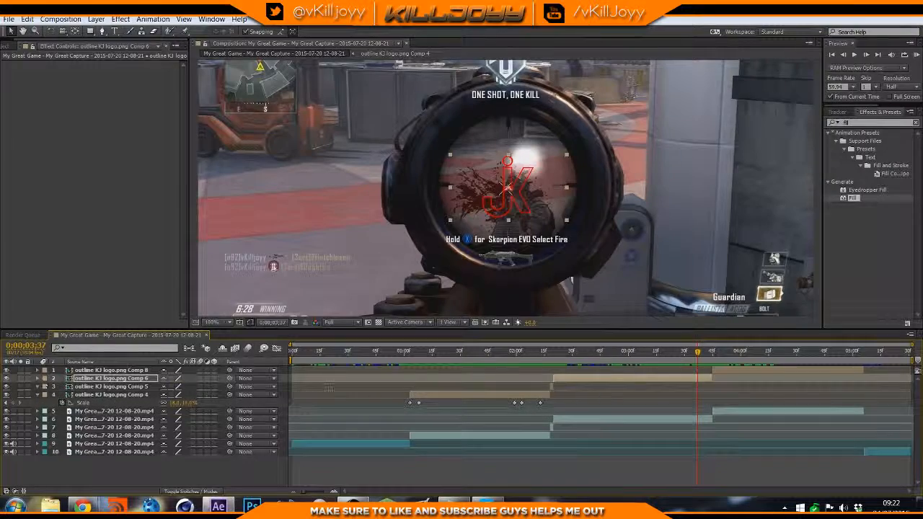
Reveal Scale on outline KJ logo.png Comp 8 and add a keyframe for it at 5;02
left_click(769, 370)
key("s")
left_click_drag(840, 352, 857, 357)
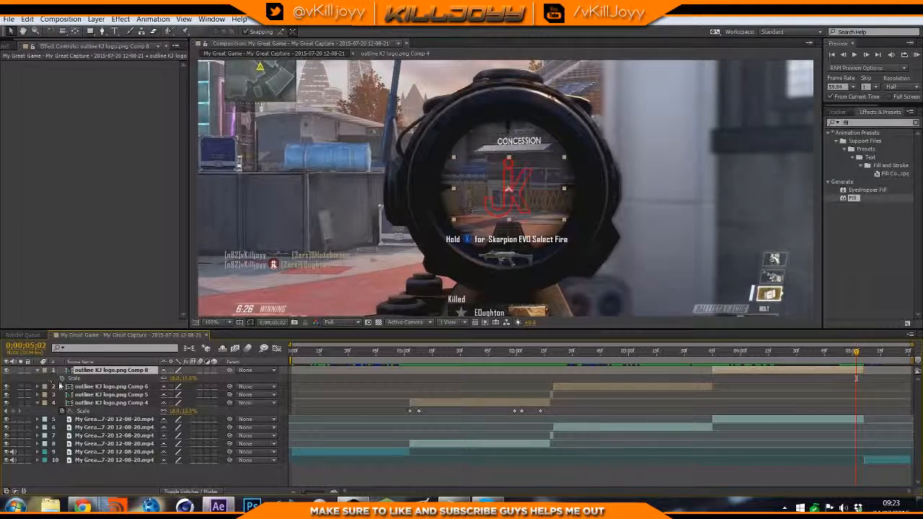
left_click(410, 353)
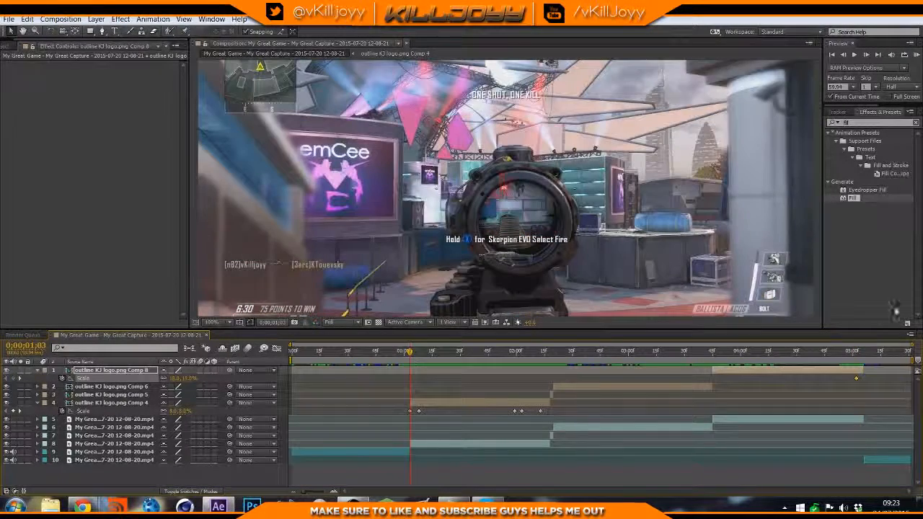
left_click(860, 351)
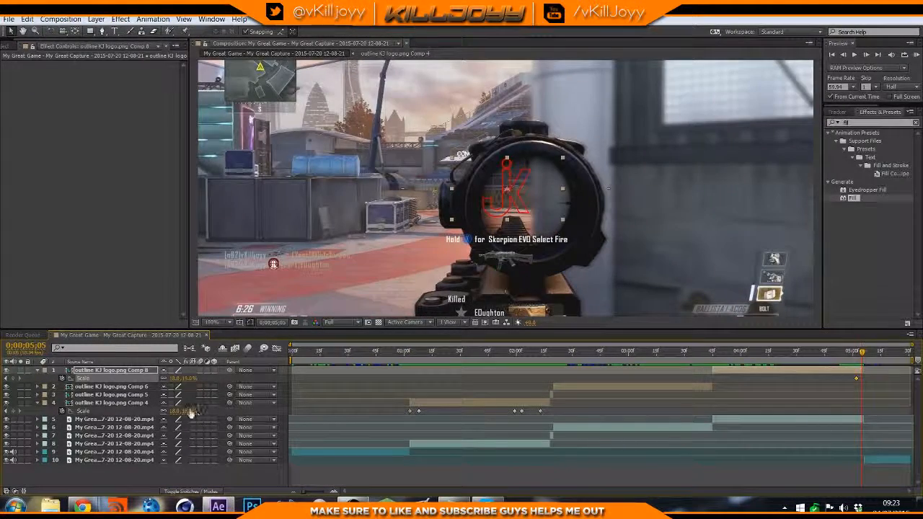
type("0")
key("Return")
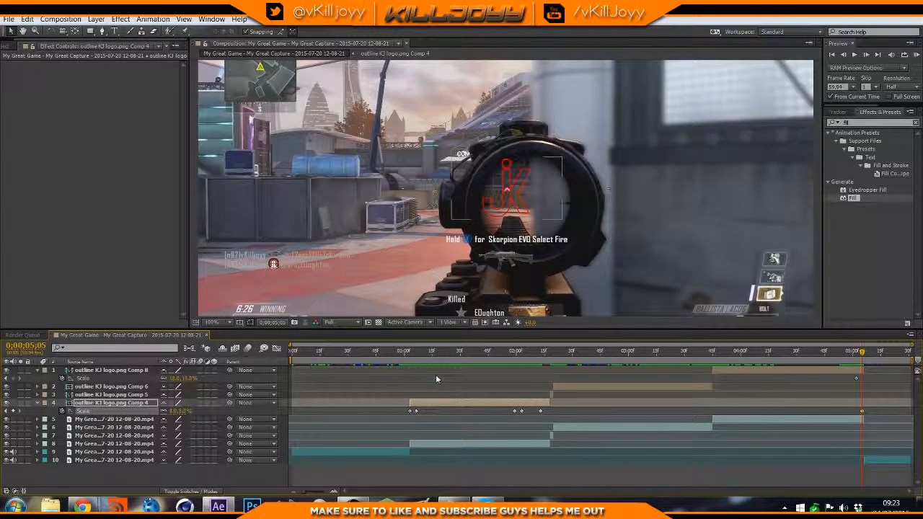
key("ctrl+z")
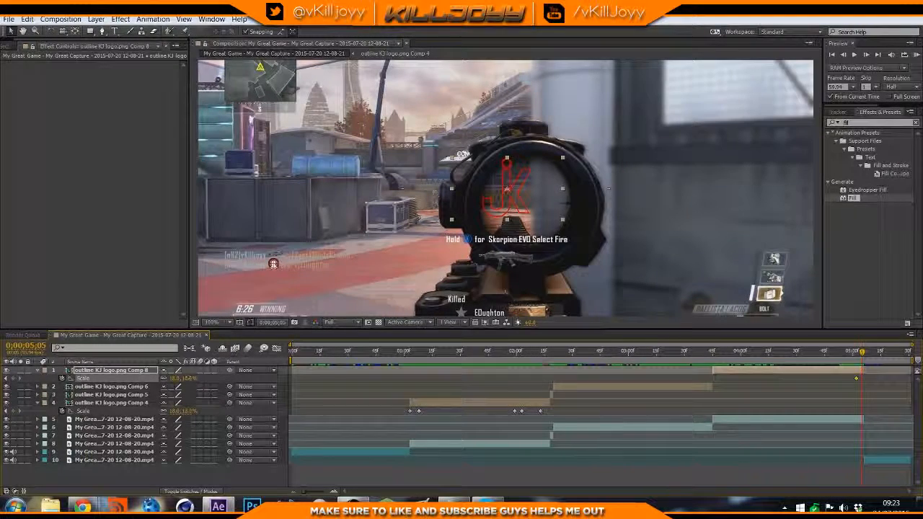
Set the Scale of outline KJ logo.png Comp 8 to 8% at 5;05
type("0")
key("Return")
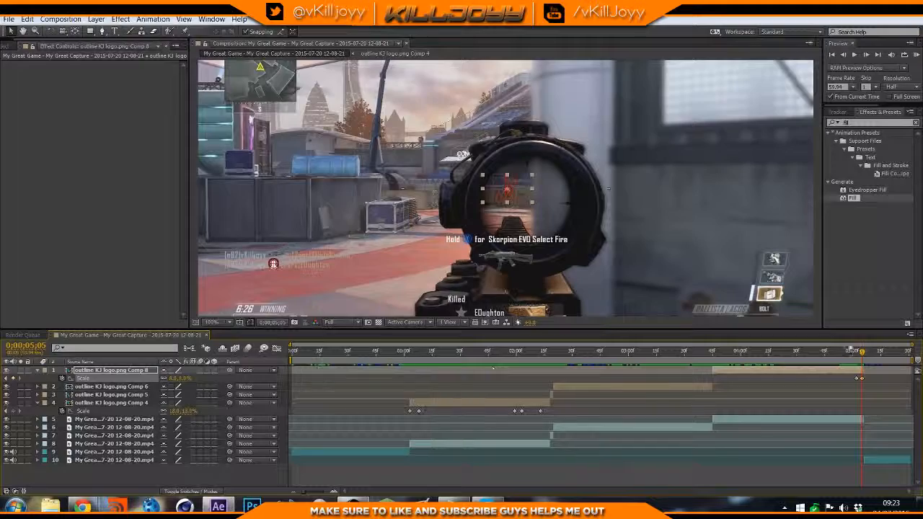
Step frame by frame around 5;05 to examine how the logo shrinks out at the end of Comp 8
left_click_drag(863, 354, 866, 355)
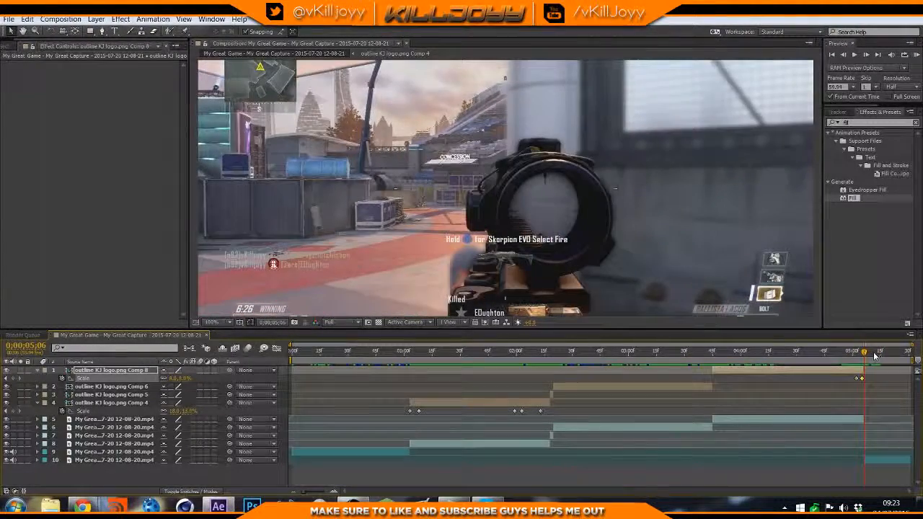
key("Page_Up")
key("Page_Up")
key("Page_Up")
key("Page_Up")
key("Page_Up")
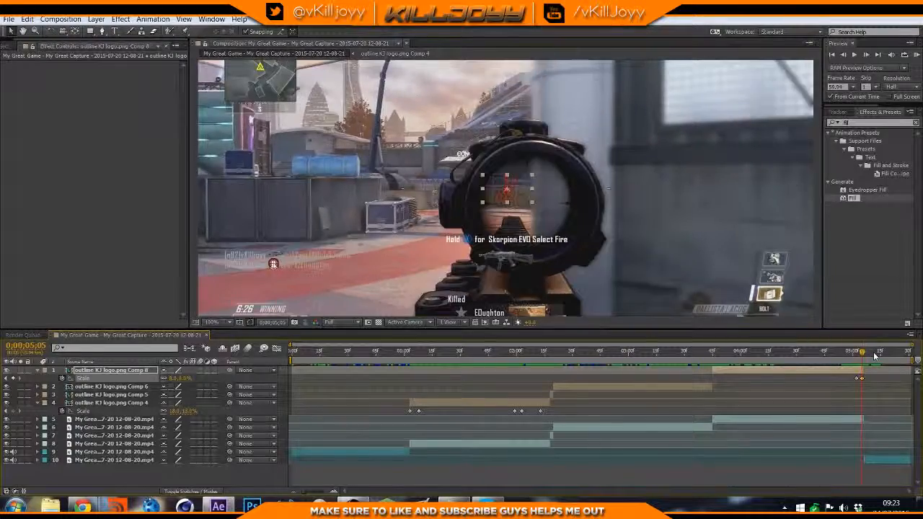
key("Page_Down")
key("Page_Down")
key("Page_Down")
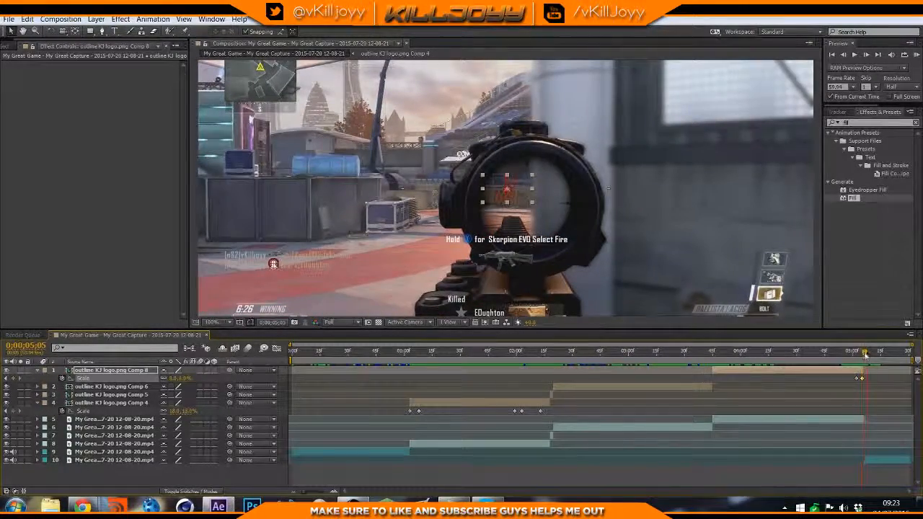
Run a RAM preview of the composition from 0;48, then collapse the properties of outline KJ logo.png Comp 8
left_click(419, 351)
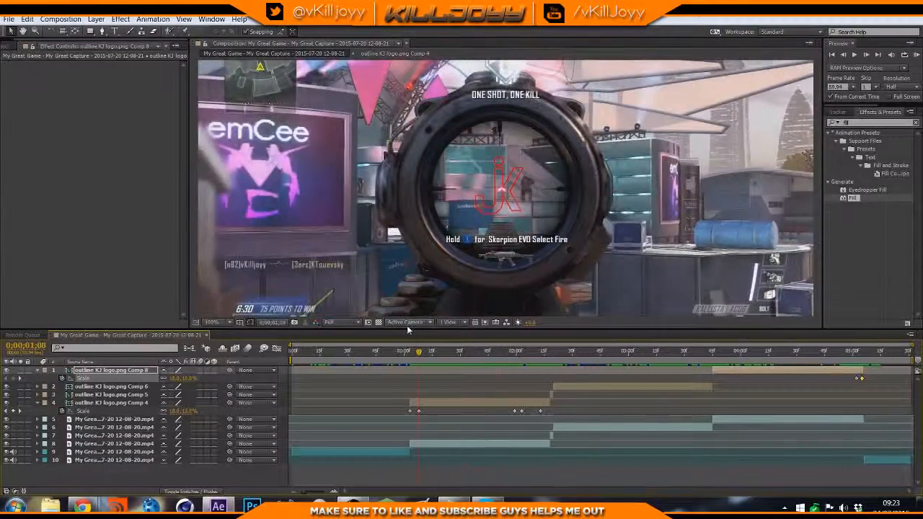
left_click(382, 352)
key("KP_0")
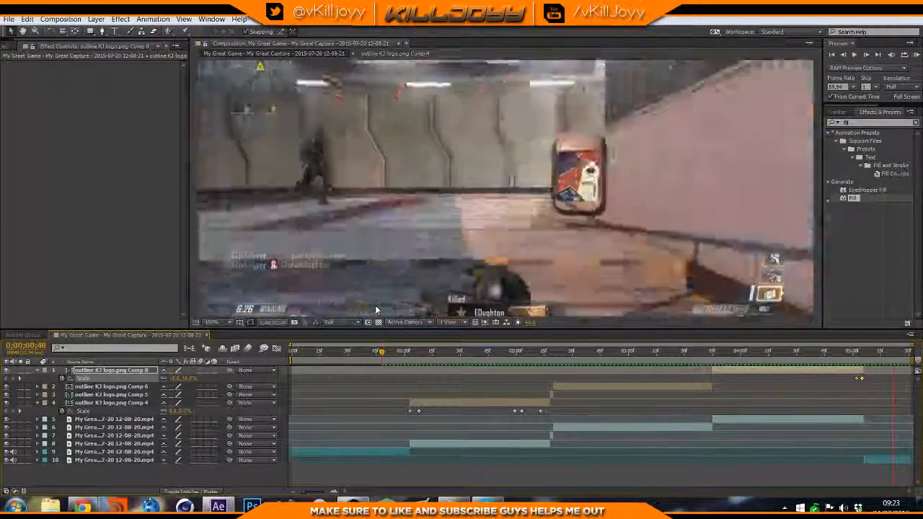
key("space")
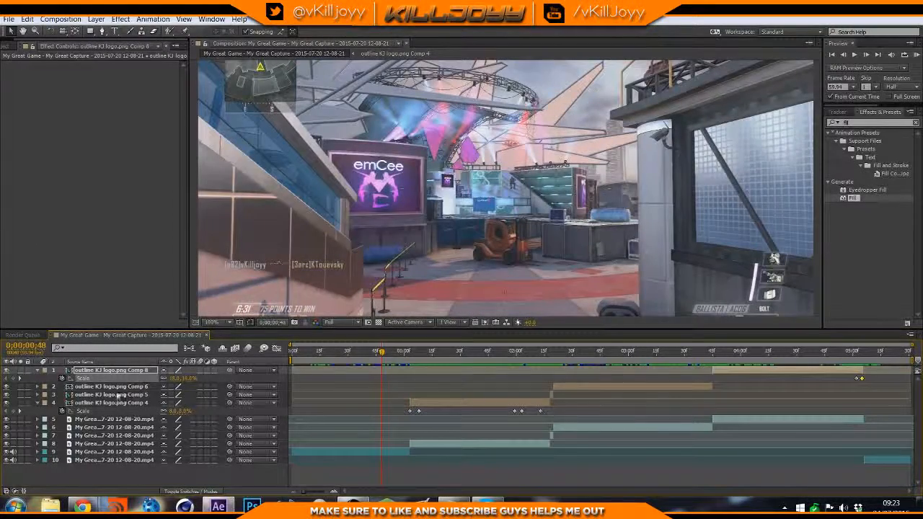
left_click(38, 372)
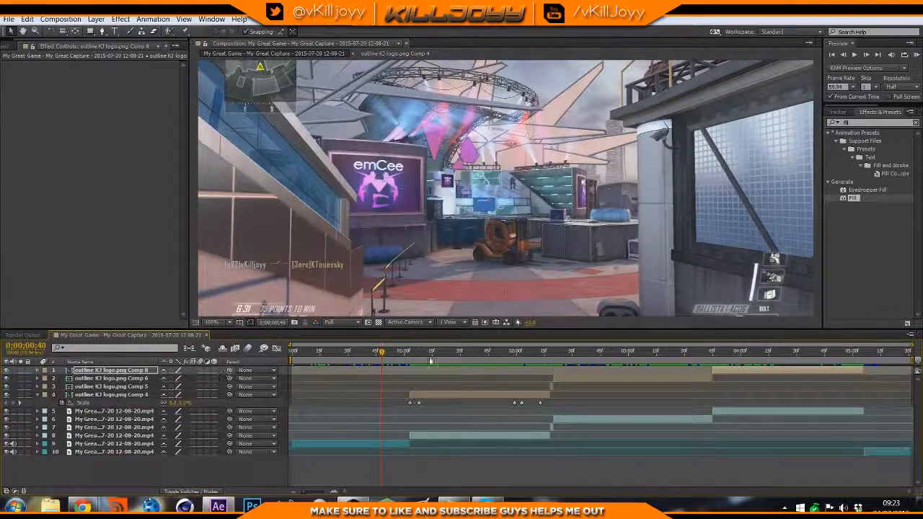
Scrub through the scoped shots to examine how the logo sits inside the scope in each clip
left_click(415, 358)
left_click_drag(417, 359, 412, 359)
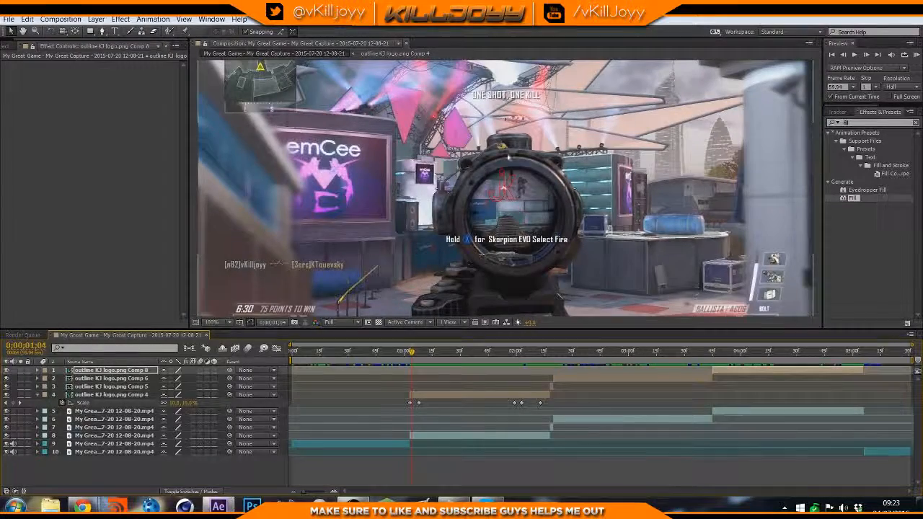
left_click_drag(501, 360, 560, 356)
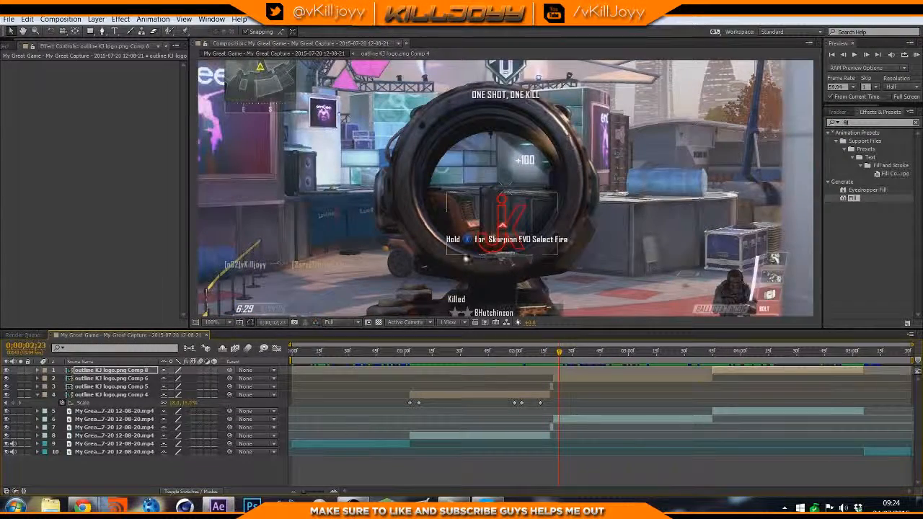
left_click_drag(560, 353, 635, 379)
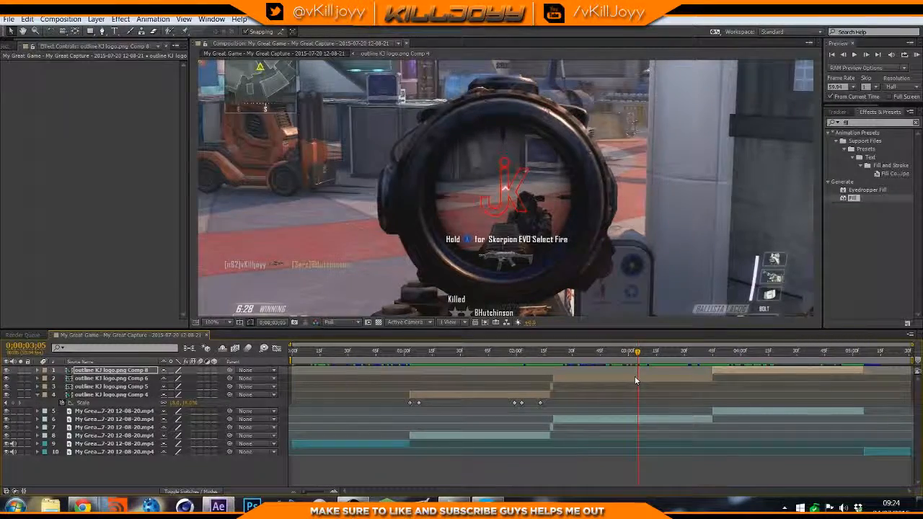
key("space")
left_click_drag(720, 373, 537, 352)
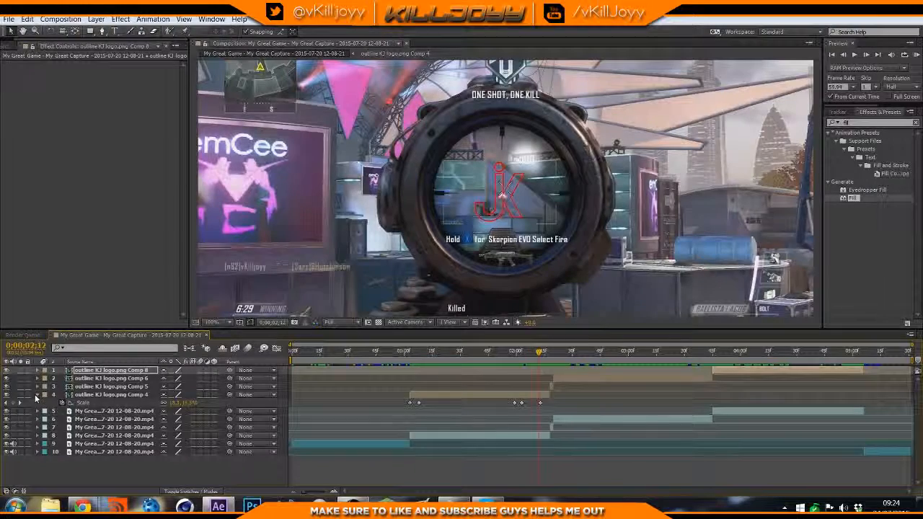
Draw a Pen tool mask on outline KJ logo.png Comp 4 along the scope's upper-left rim at 1;05 and reveal its Mask Path
left_click(415, 352)
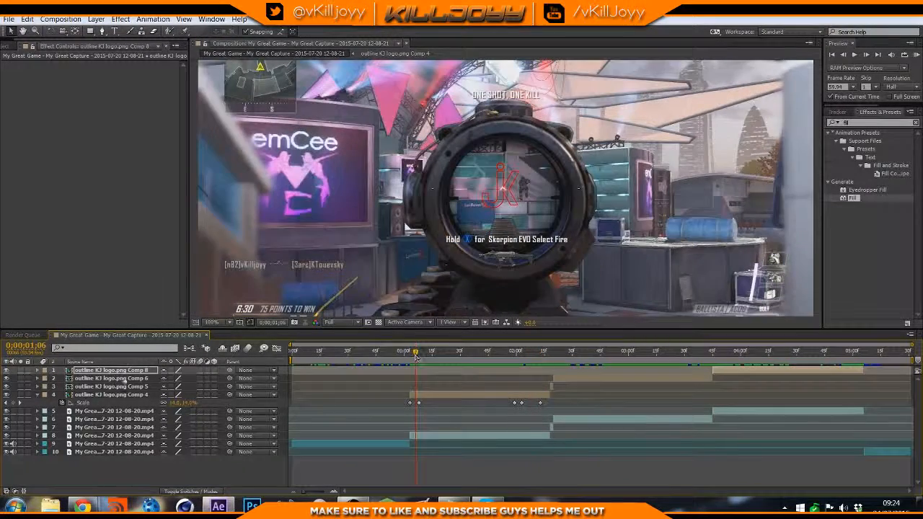
left_click(14, 404)
scroll(502, 290, "up", 1)
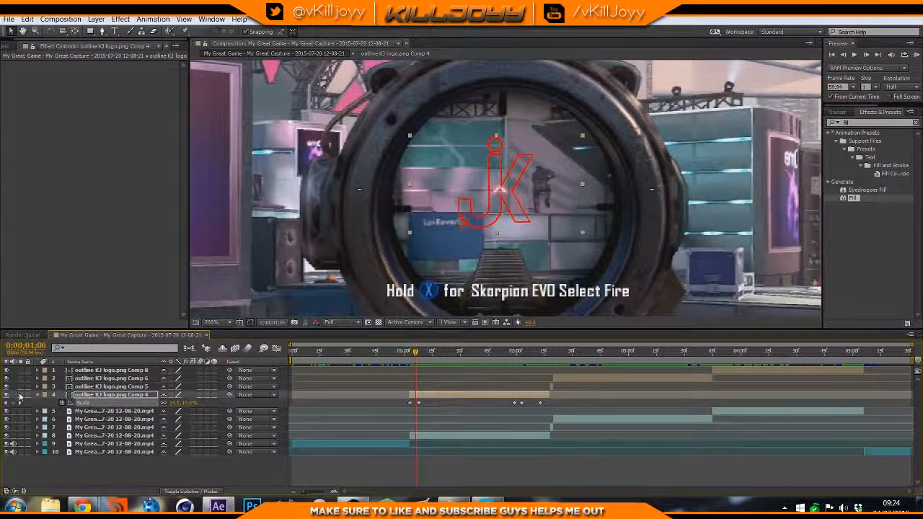
left_click(38, 396)
left_click_drag(417, 352, 415, 357)
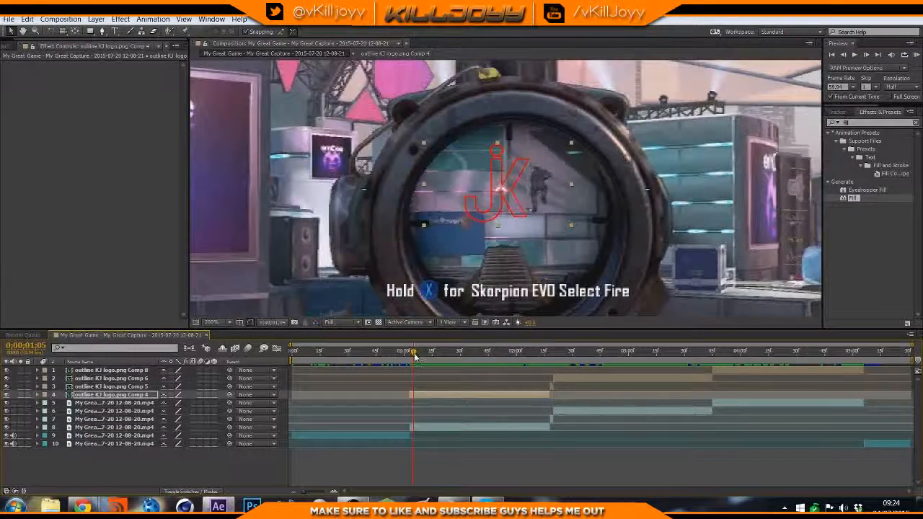
left_click(102, 31)
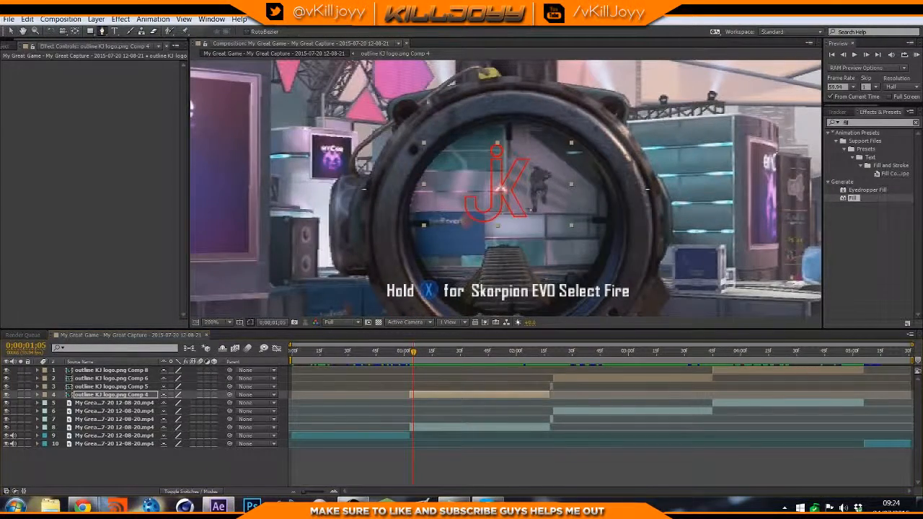
left_click(417, 186)
left_click_drag(507, 126, 570, 123)
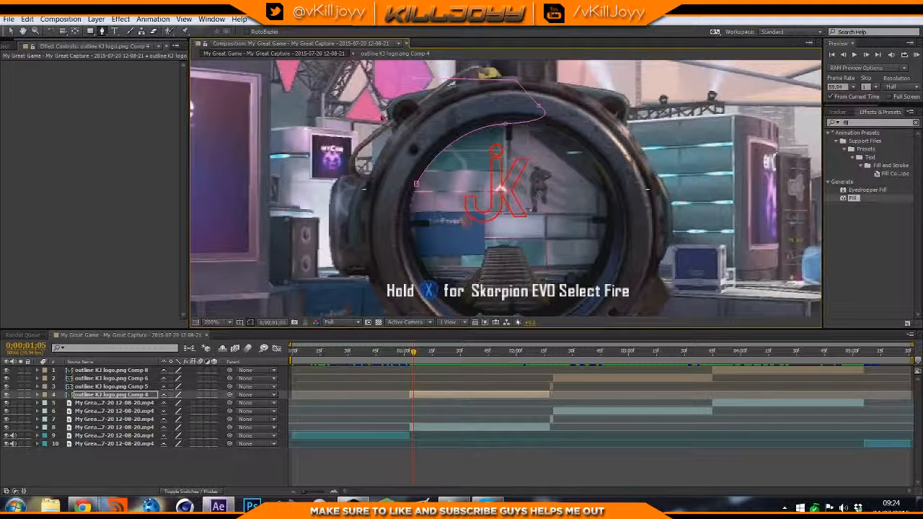
left_click(384, 231)
left_click(416, 185)
left_click(456, 396)
key("m")
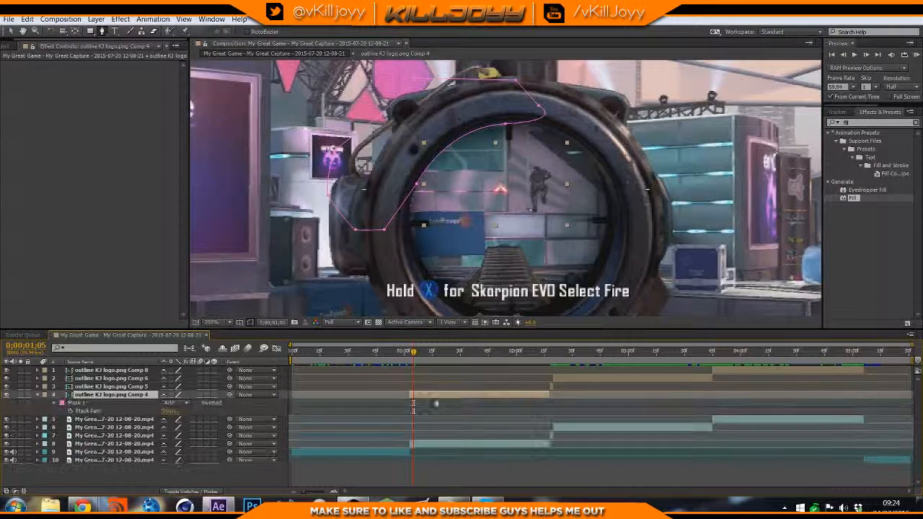
Keyframe the Comp 4 mask path at 1;05 and move the mask to follow the scope rim at 1;04 and 1;03
left_click(71, 411)
key("Page_Up")
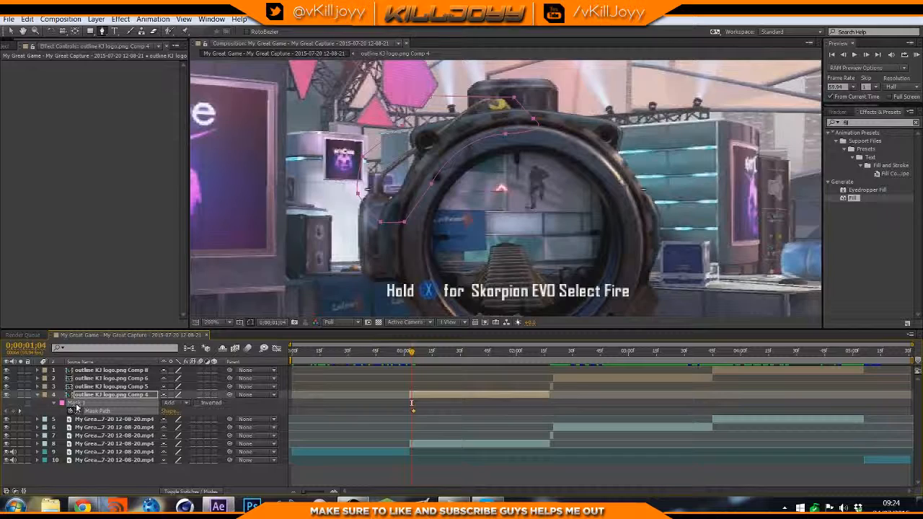
left_click(12, 31)
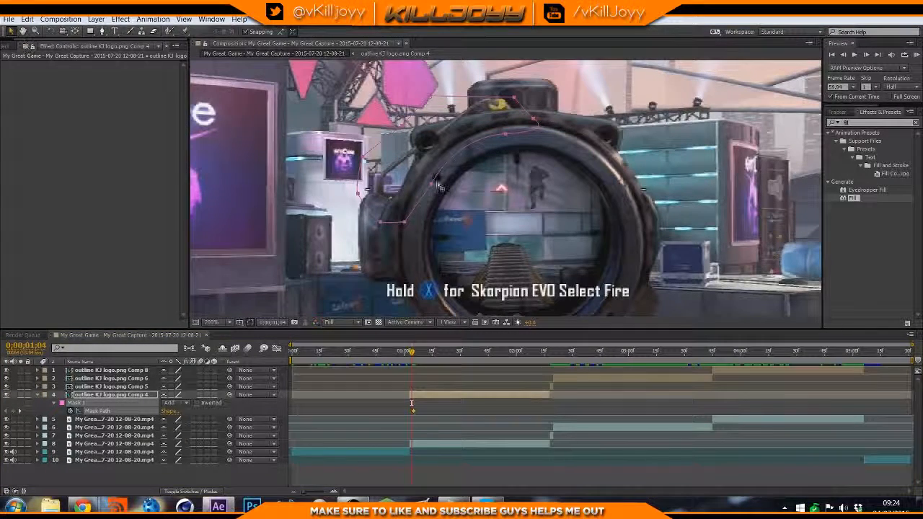
left_click_drag(505, 134, 516, 158)
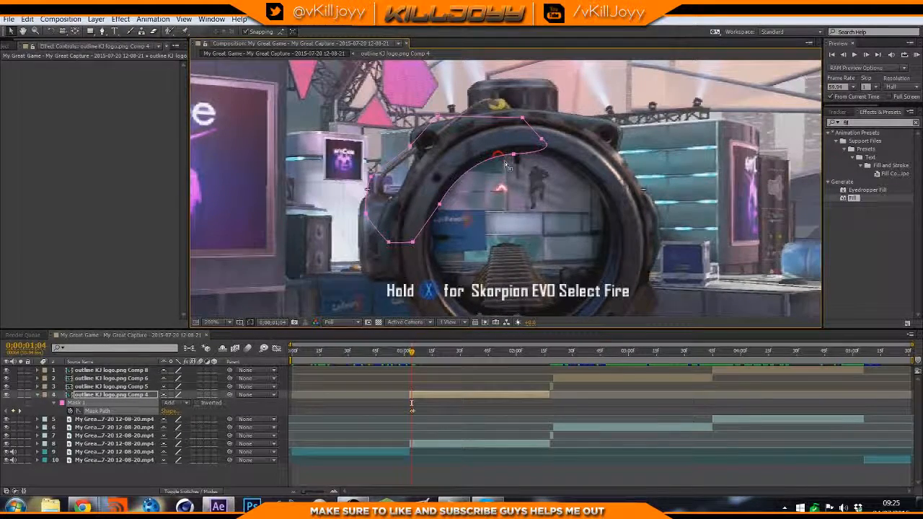
key("Page_Up")
left_click_drag(511, 161, 523, 179)
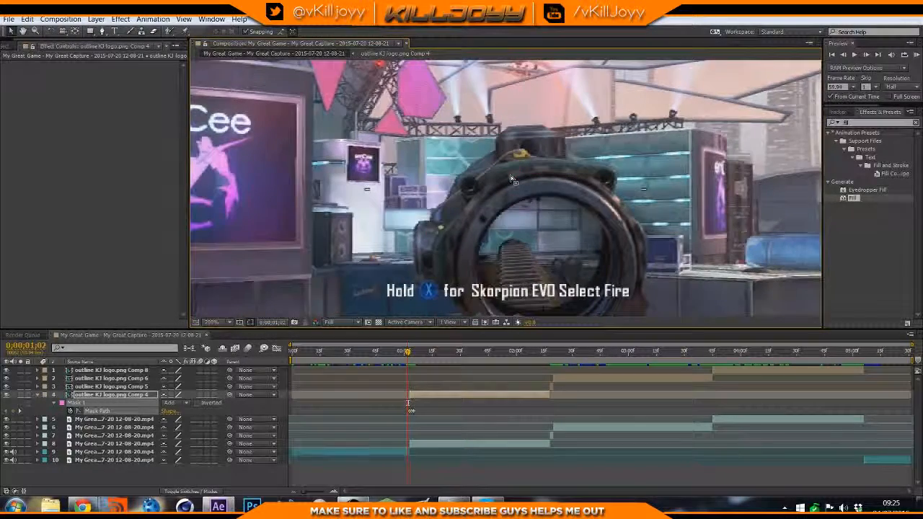
Invert the mask on outline KJ logo.png Comp 4 and collapse the layer's properties
left_click(198, 404)
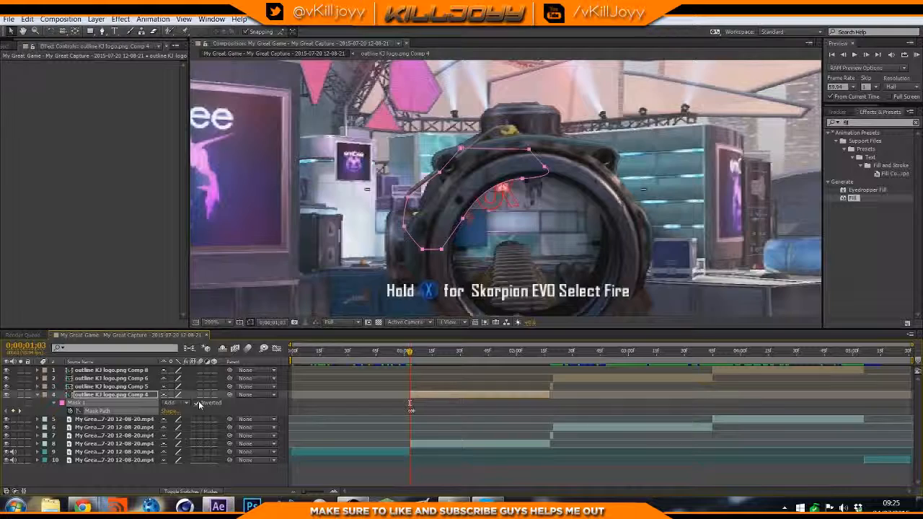
left_click(37, 410)
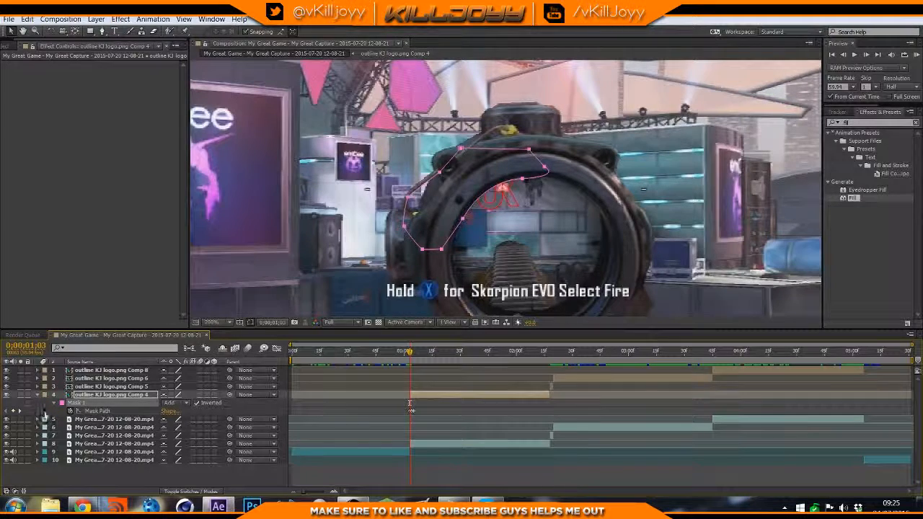
left_click(45, 415)
left_click(37, 396)
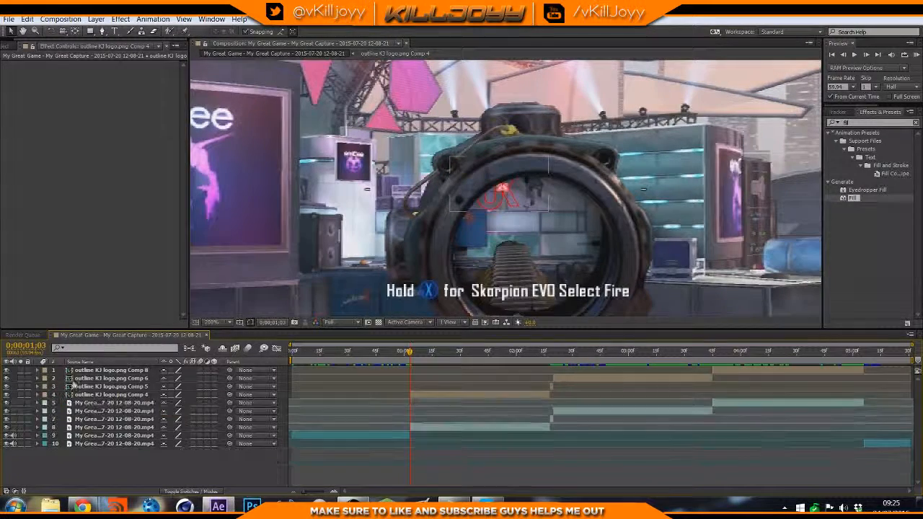
Fit the composition in the viewer, step forward from 1;03 and play it to check the masked logo against the scope rim
left_click(211, 322)
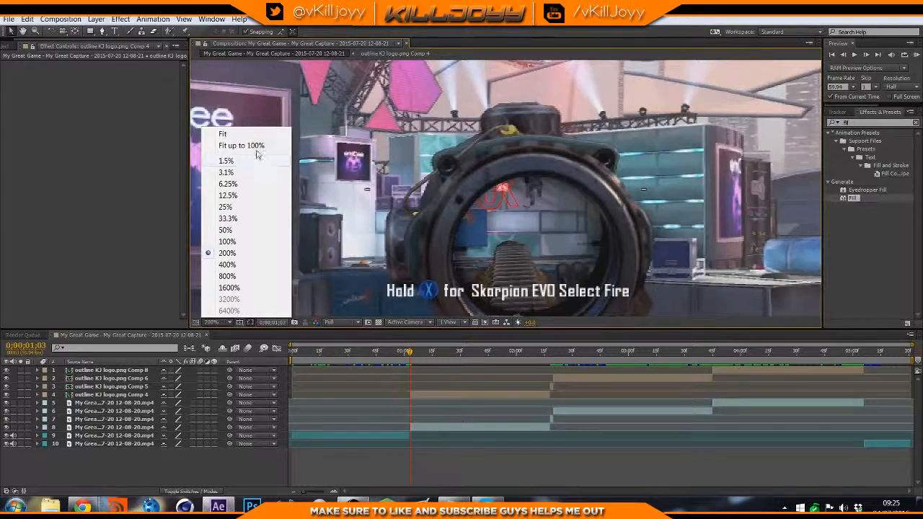
left_click(256, 149)
mouse_move(411, 354)
left_mouse_down()
mouse_move(467, 357)
mouse_move(410, 348)
left_mouse_up()
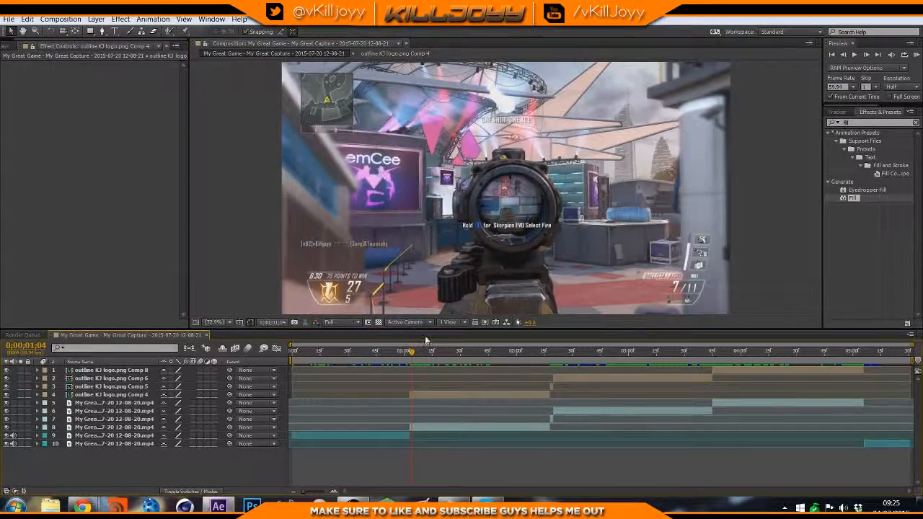
key("Page_Down")
key("Page_Down")
key("Page_Down")
key("Page_Down")
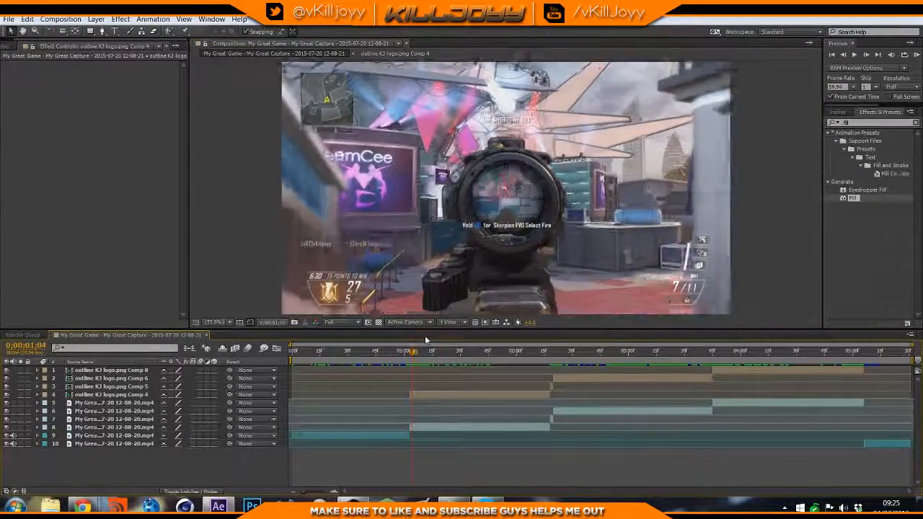
mouse_move(418, 353)
left_mouse_down()
mouse_move(409, 355)
mouse_move(432, 360)
mouse_move(412, 361)
left_mouse_up()
key("space")
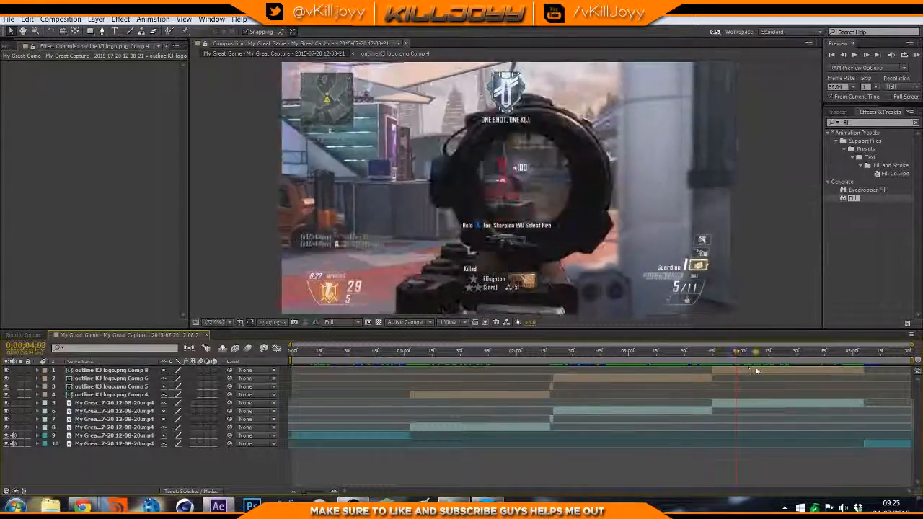
left_click(474, 358)
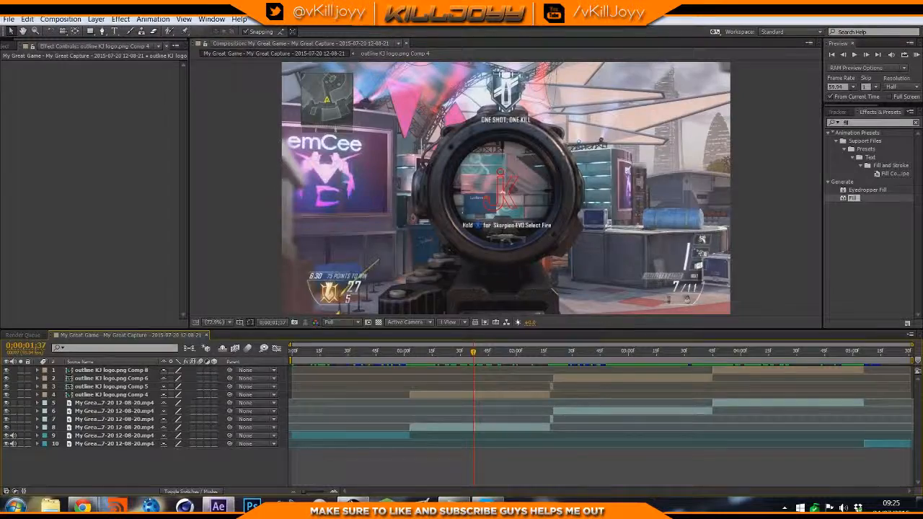
left_click(353, 507)
left_click(353, 507)
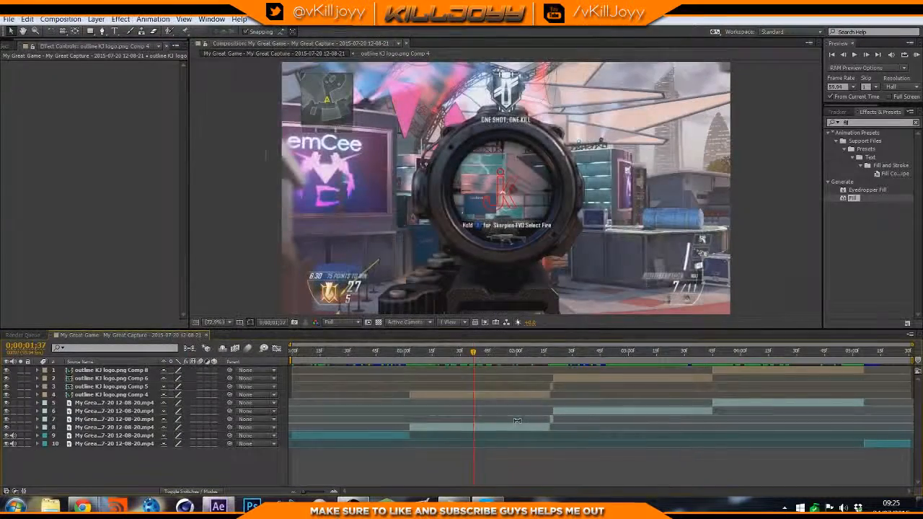
left_click(356, 506)
left_click(355, 507)
Hide outline KJ logo.png Comp 4 and go to the start of its clip at 1;03
left_click_drag(487, 352, 440, 352)
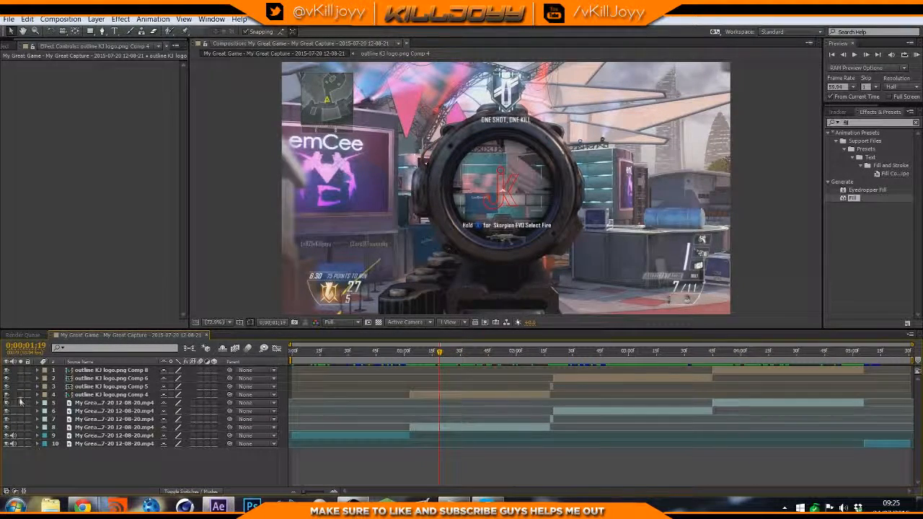
left_click(453, 395)
left_click(422, 353)
left_click_drag(422, 352, 409, 352)
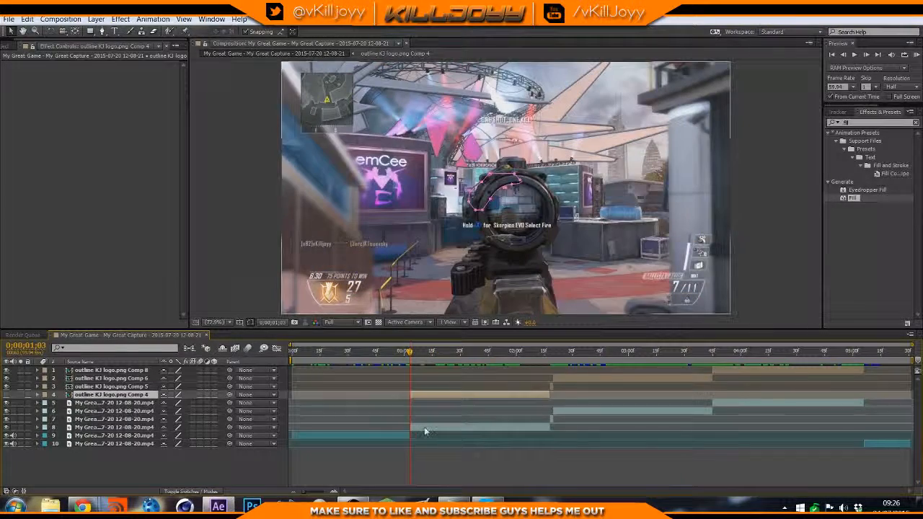
Duplicate the scoped gameplay clip on layer 8, with the playhead at 1;19 and the scope's interior enlarged
left_click(423, 427)
left_click(481, 356)
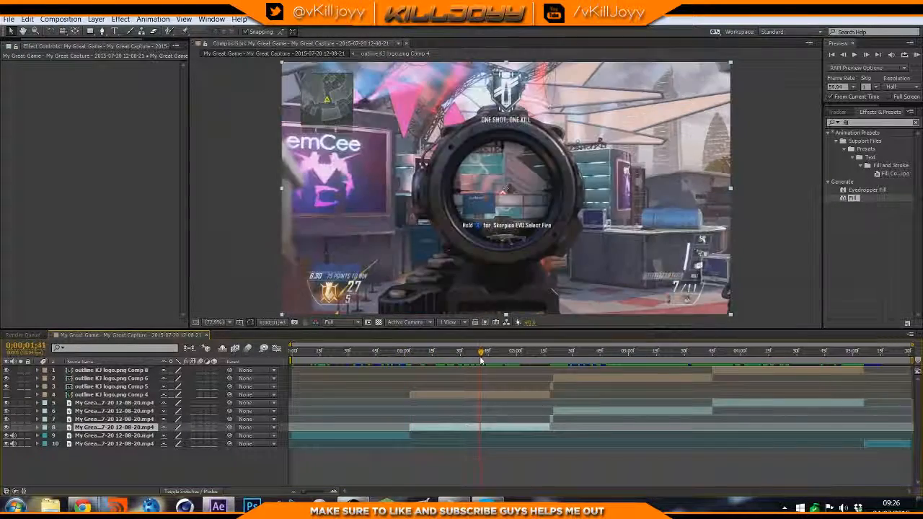
scroll(499, 275, "up", 5)
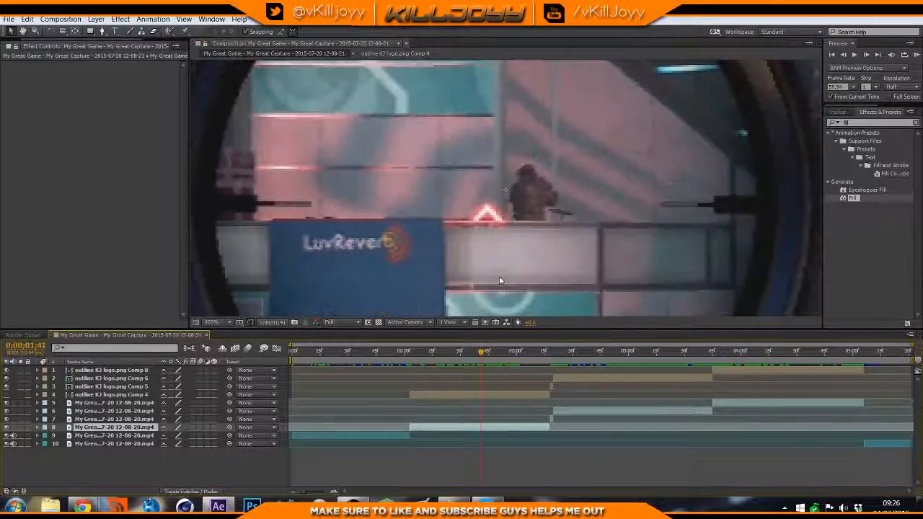
left_click_drag(553, 357, 499, 369)
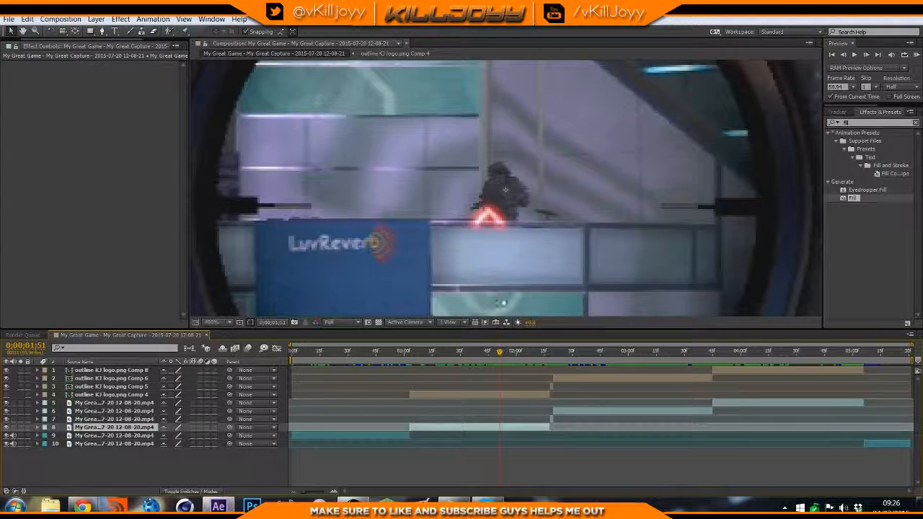
left_click_drag(482, 293, 535, 250)
left_click_drag(473, 360, 440, 349)
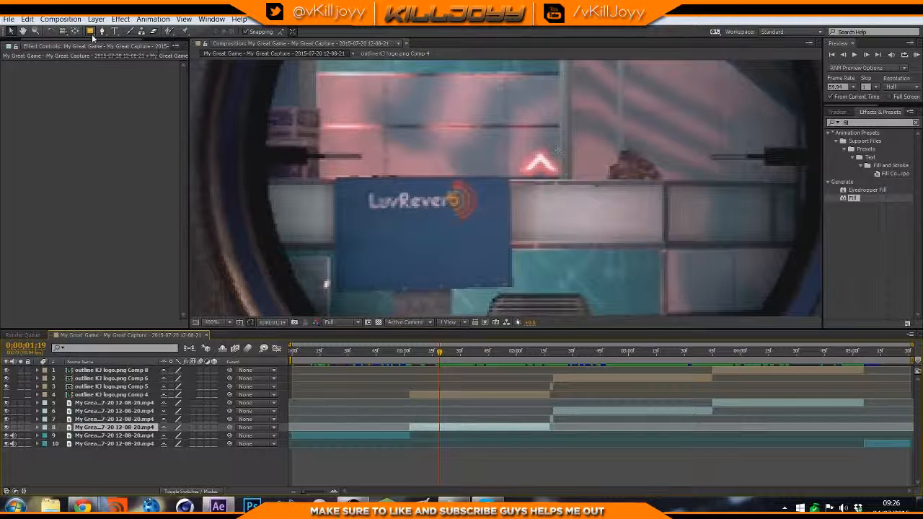
left_click(90, 31)
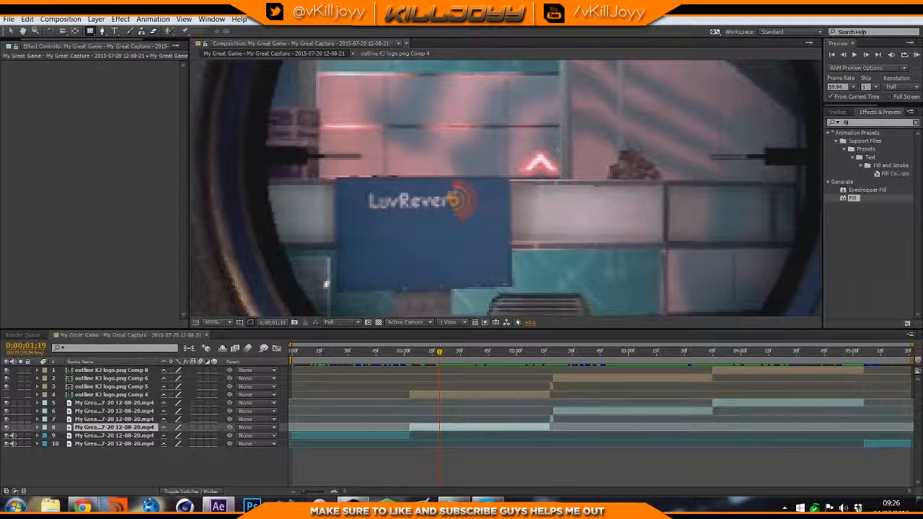
right_click(442, 428)
left_click(434, 430)
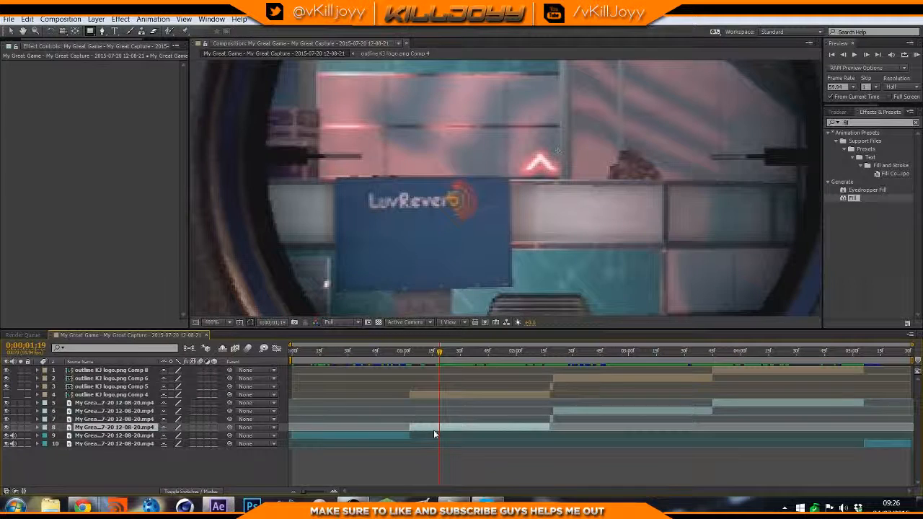
key("ctrl+d")
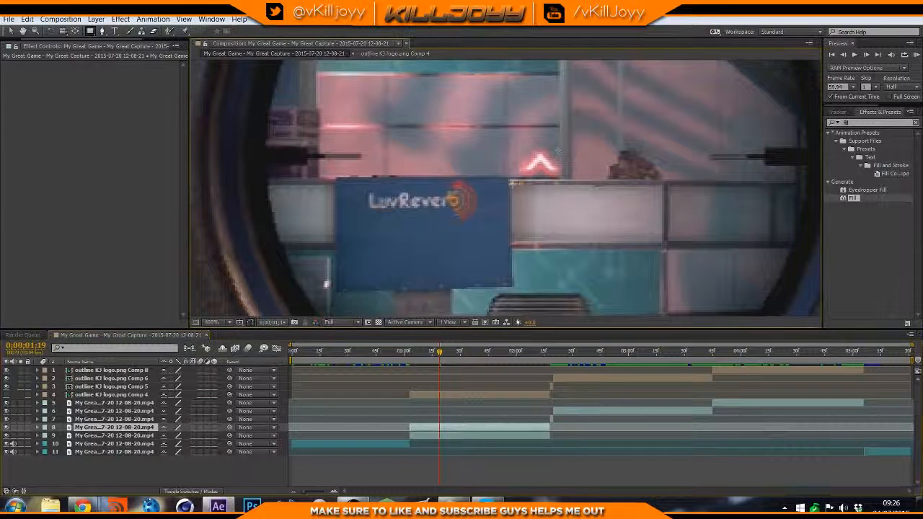
Draw a small rectangular mask on the duplicate over the white wall panel beside the LuvReverb sign and delete the duplicate's Motion Trackers
left_click(512, 185)
left_click_drag(565, 183, 568, 183)
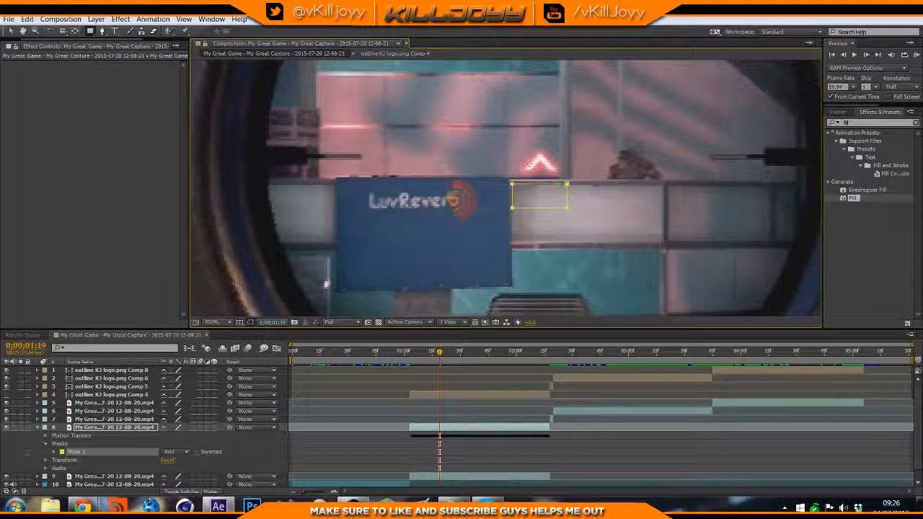
left_click(61, 452)
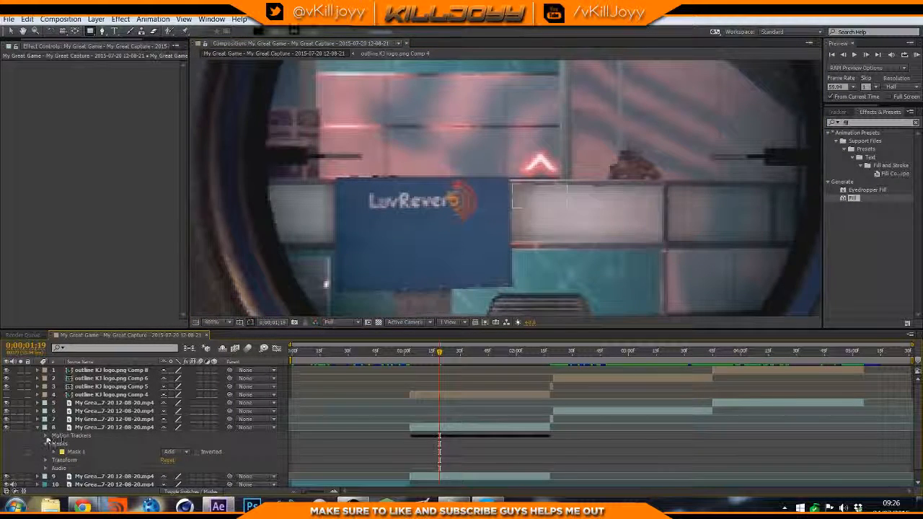
left_click(47, 437)
key("Delete")
left_click(63, 446)
key("Delete")
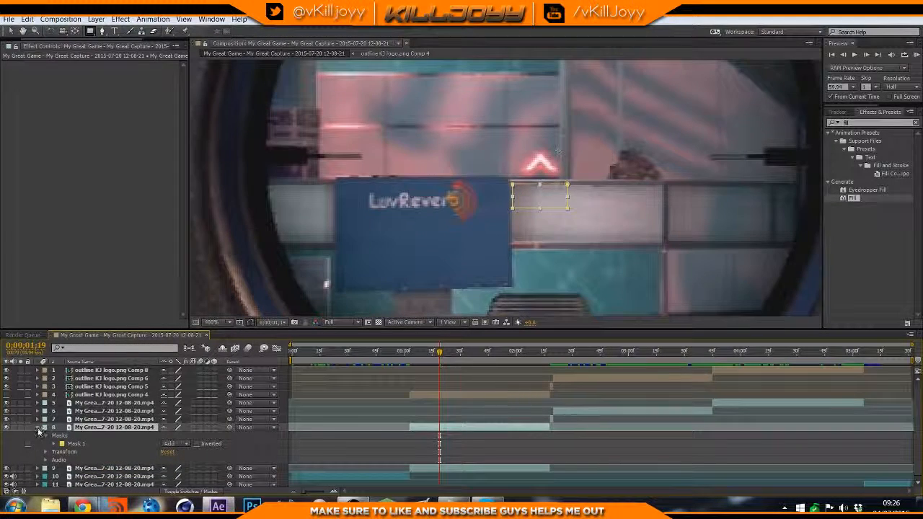
Reveal the duplicate clip's Mask Path and Position and keyframe both at 1;19
left_click(38, 428)
key("m")
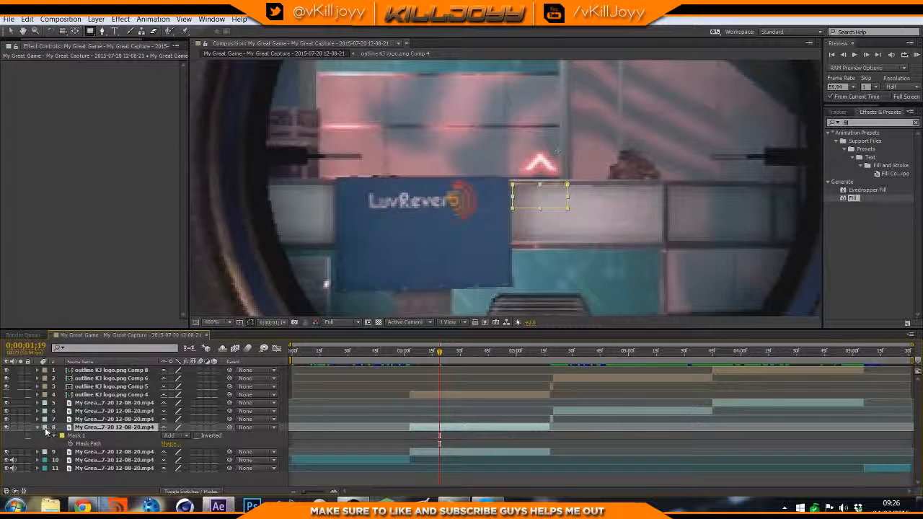
key("shift+p")
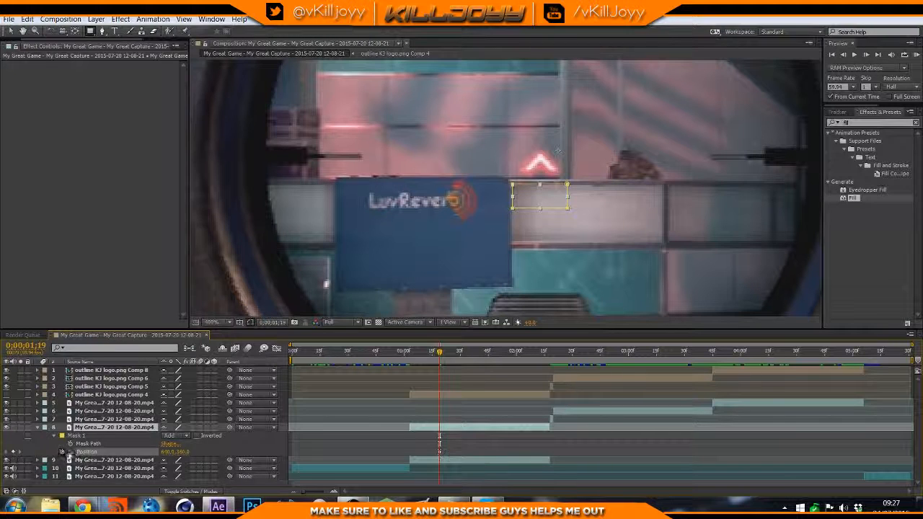
left_click(70, 443)
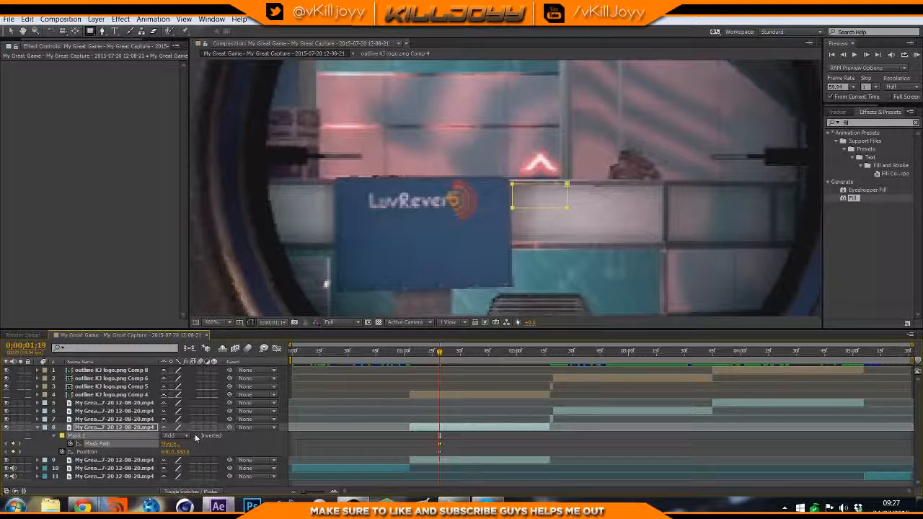
Toggle the original gameplay clip's visibility to check the masked wall piece on its own, leaving the clip visible
left_click(5, 467)
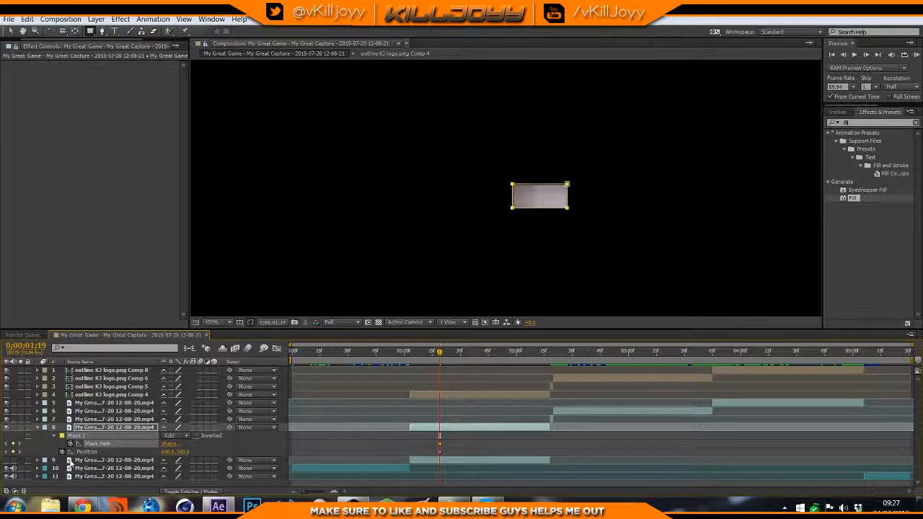
left_click(6, 462)
left_click(6, 462)
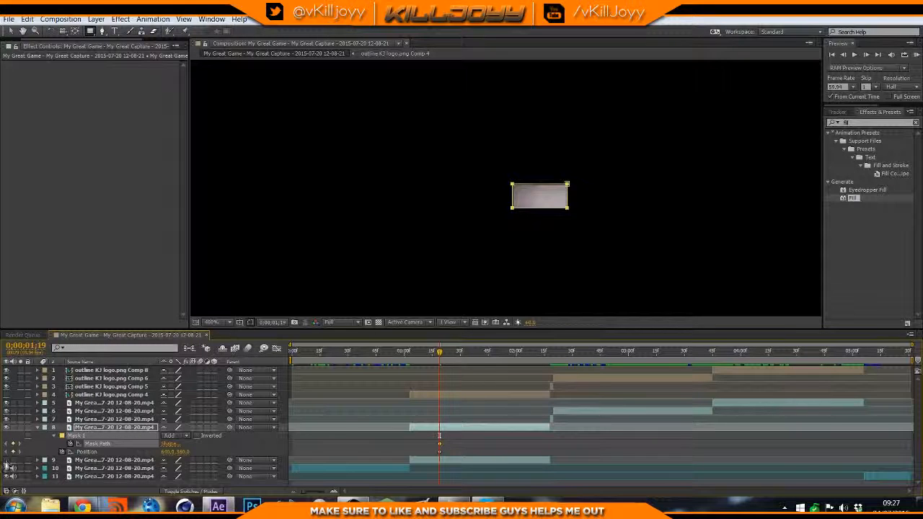
left_click(7, 463)
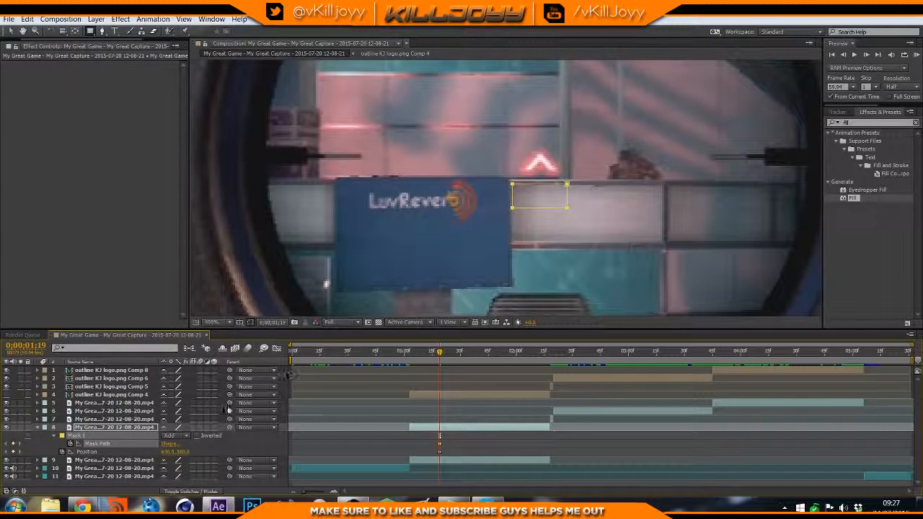
Move the masked wall piece straight up onto the white wall's upper edge and extend the mask's top edge slightly upward
key("v")
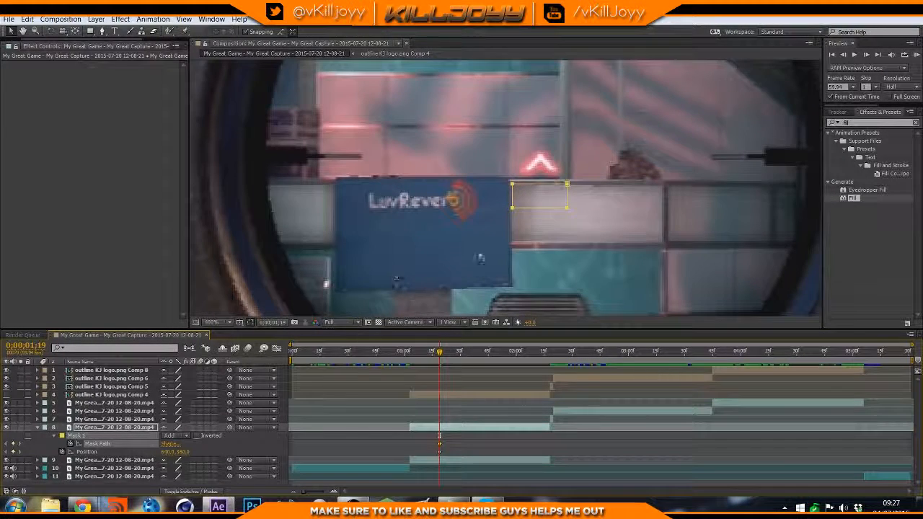
left_click_drag(179, 452, 171, 452)
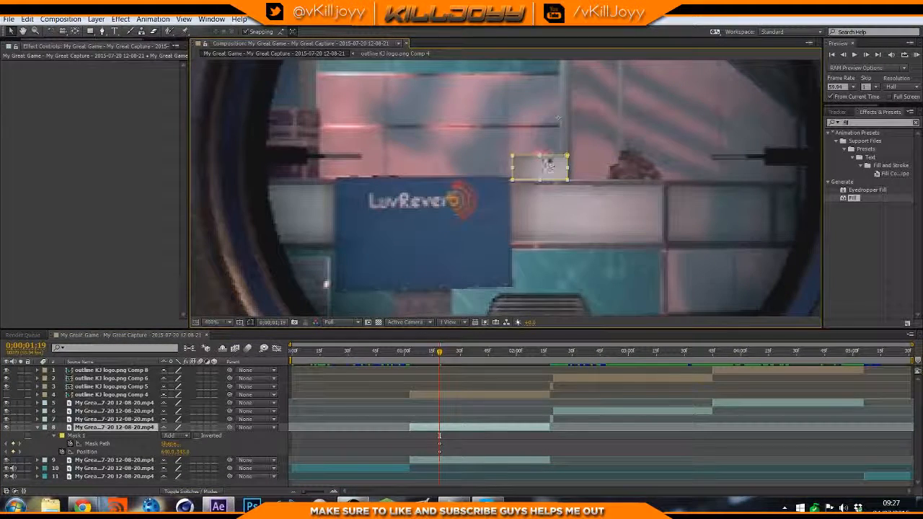
left_click_drag(549, 156, 550, 148)
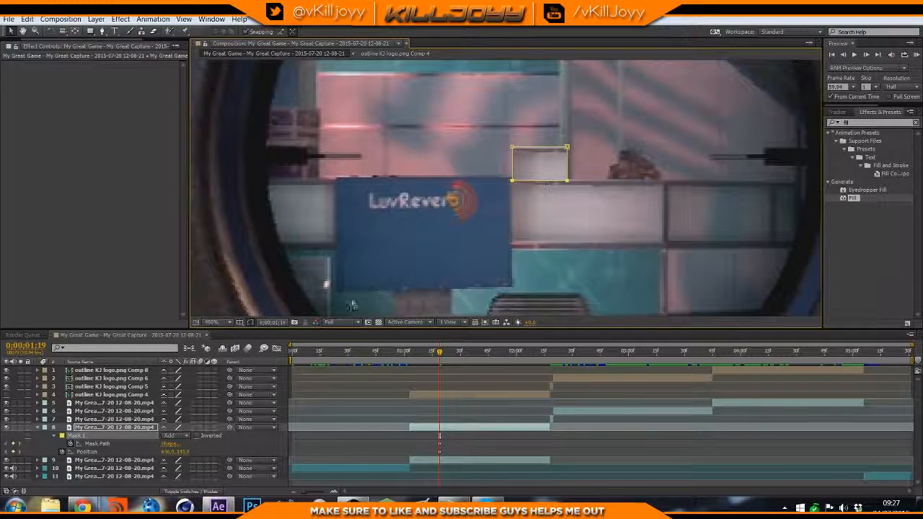
scroll(321, 239, "down", 5)
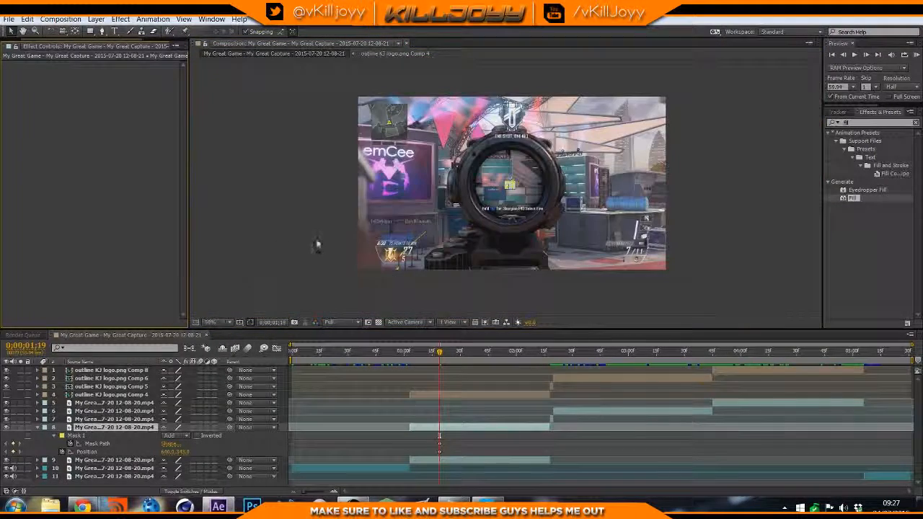
Show the outline KJ logo Comp 4 layer and preview the playback around 1;19 to check it against the masked wall piece
scroll(320, 247, "up", 1)
left_click(6, 395)
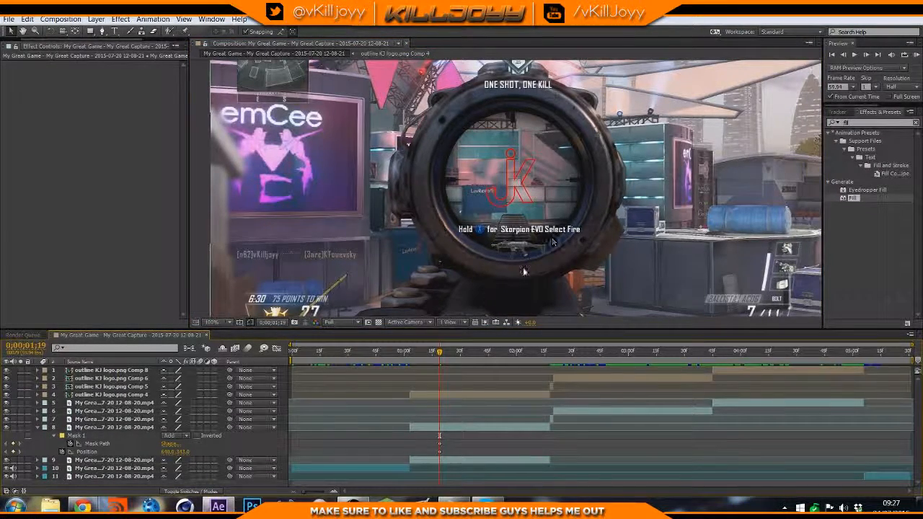
mouse_move(439, 352)
left_mouse_down()
mouse_move(515, 362)
mouse_move(434, 359)
left_mouse_up()
left_click_drag(440, 436, 433, 435)
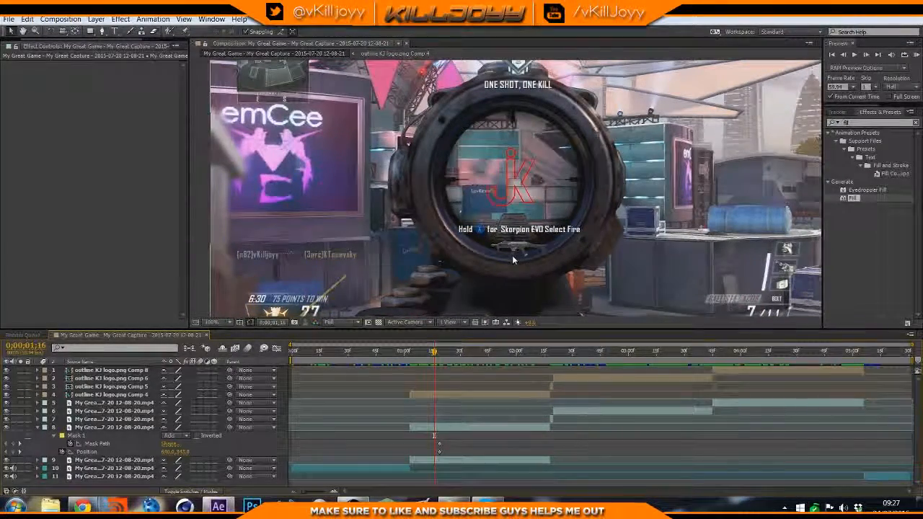
left_click(437, 353)
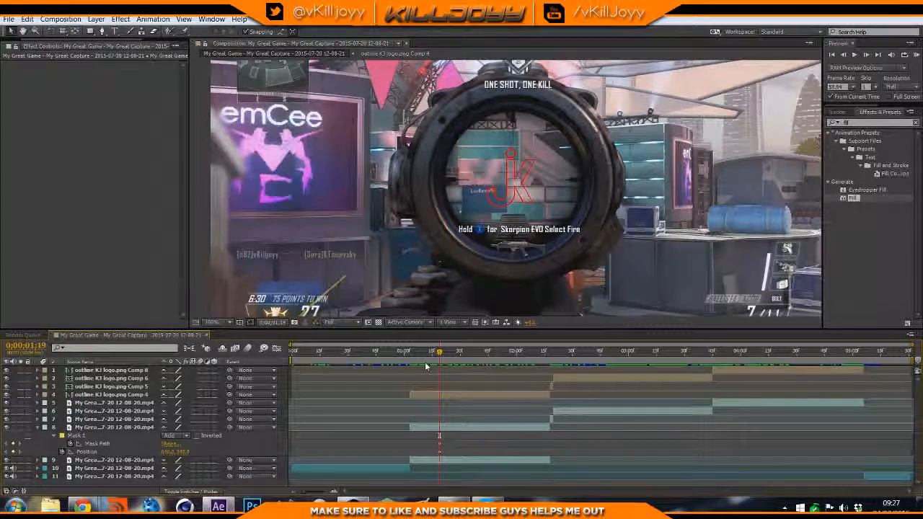
key("space")
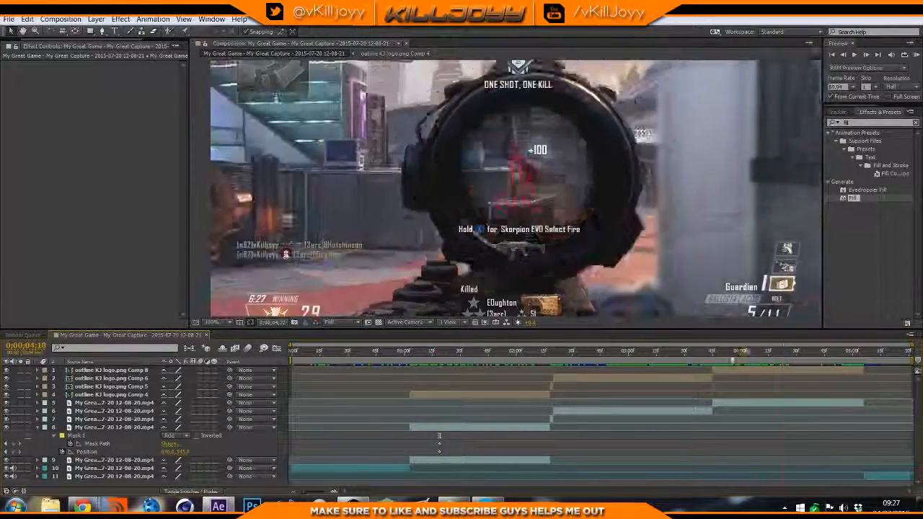
key("space")
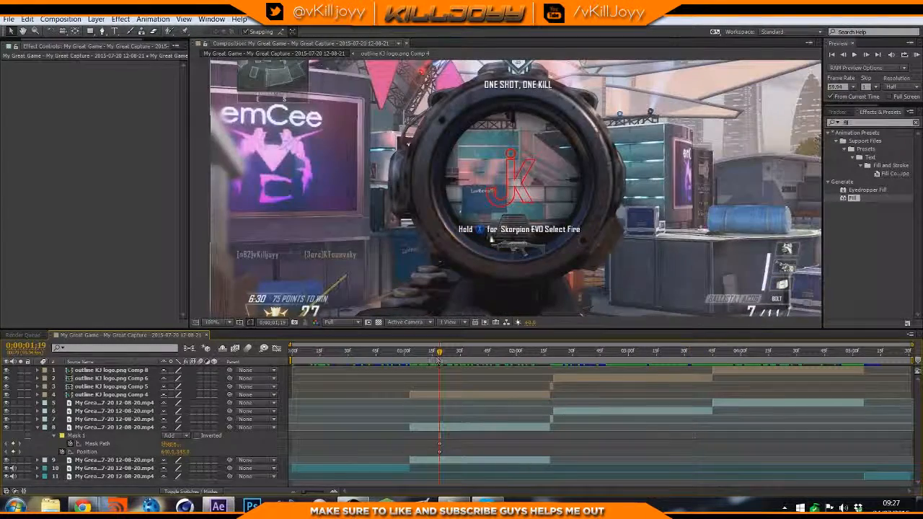
Select the masked duplicate gameplay clip and its Mask Path property at 1;19
scroll(519, 176, "up", 2)
scroll(489, 239, "up", 1)
scroll(489, 239, "down", 1)
scroll(609, 215, "up", 1)
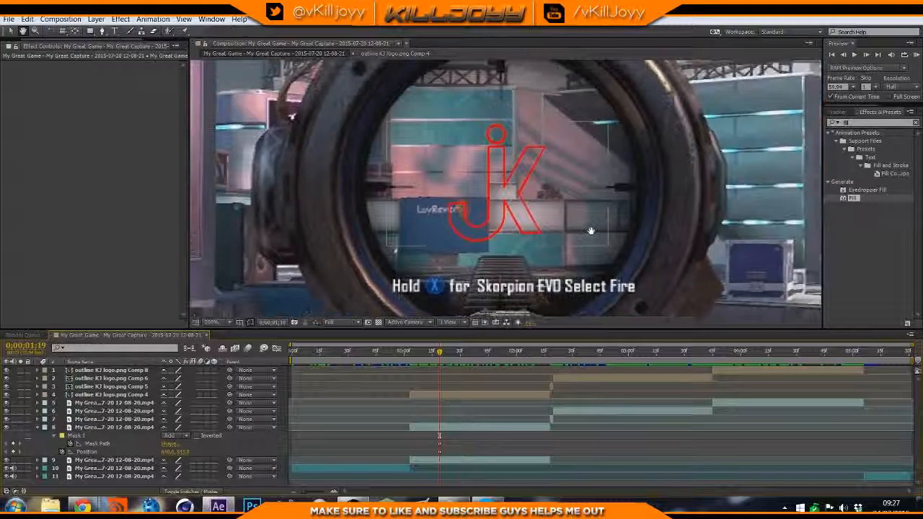
scroll(358, 149, "down", 1)
key("v")
left_click(450, 428)
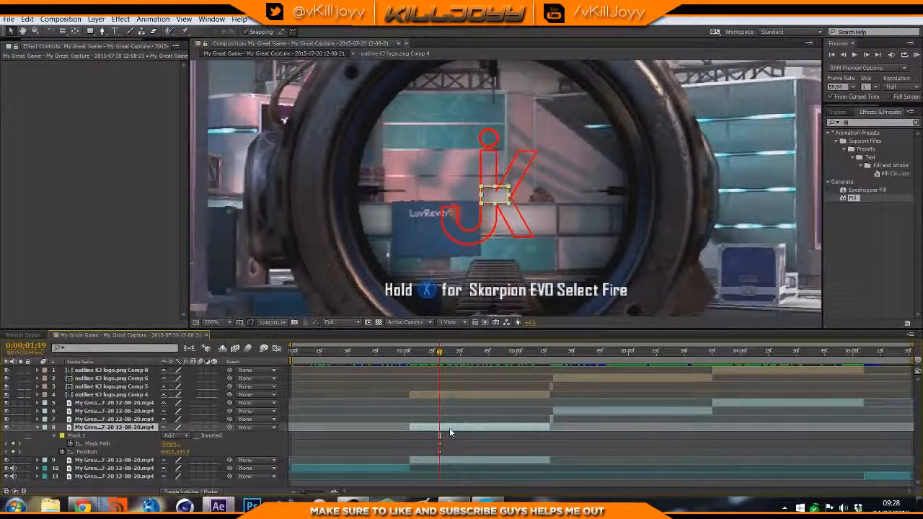
left_click(95, 443)
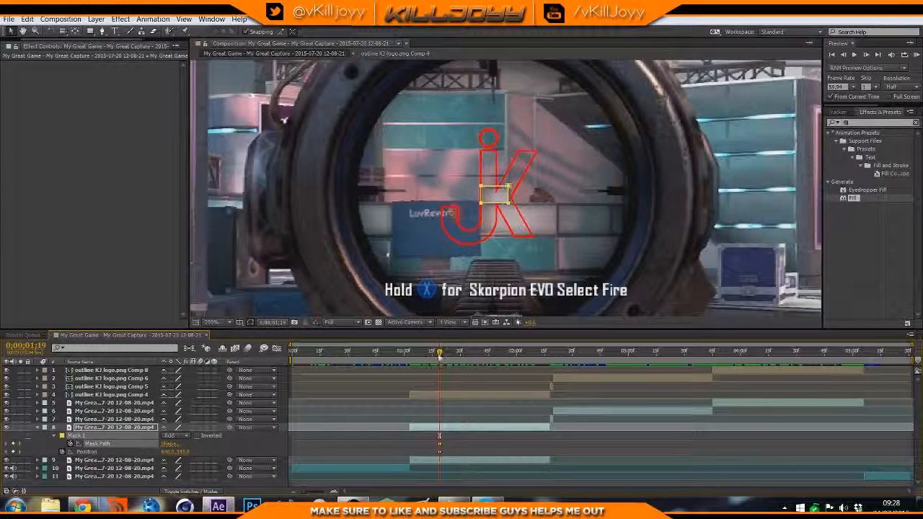
left_click(334, 492)
left_click(334, 492)
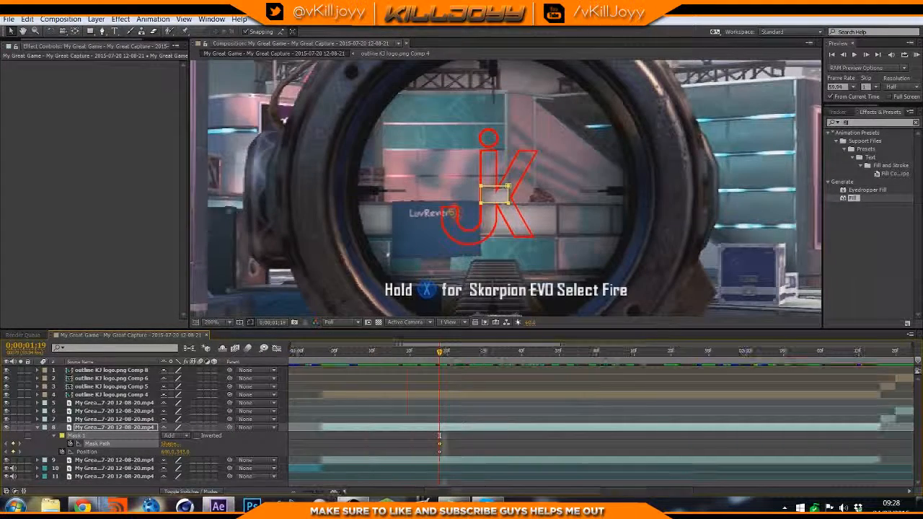
Hide the outline KJ logo Comp 4 layer and go back frame by frame to 1;14 to check the wall piece's alignment
key("Page_Up")
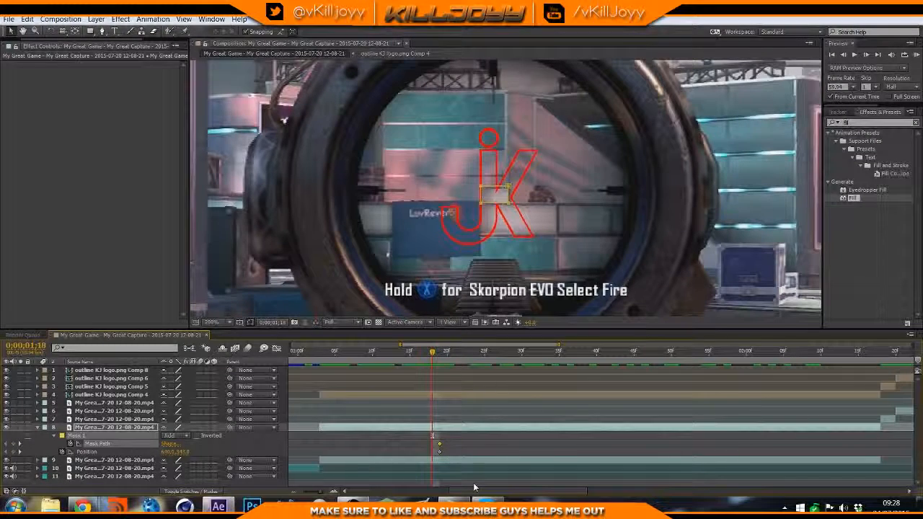
key("Page_Up")
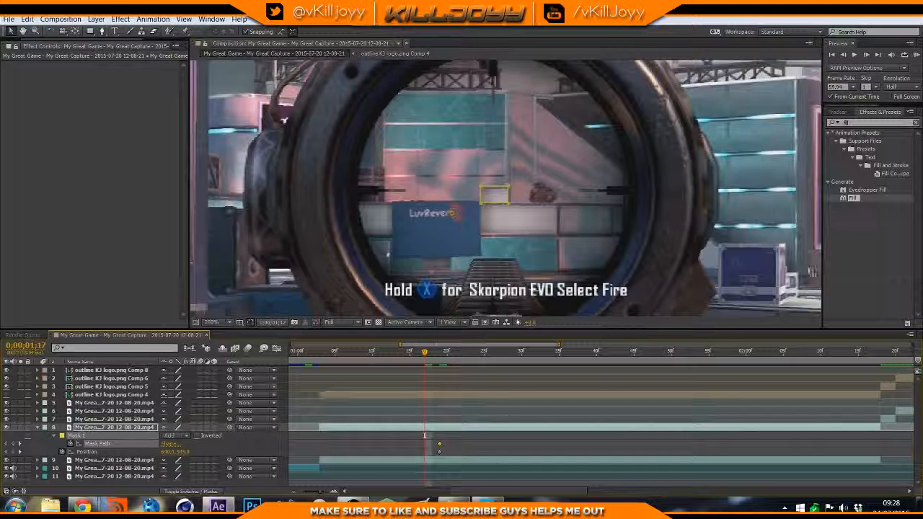
double_click(497, 195)
left_click(747, 435)
key("Page_Up")
key("Page_Up")
key("Page_Up")
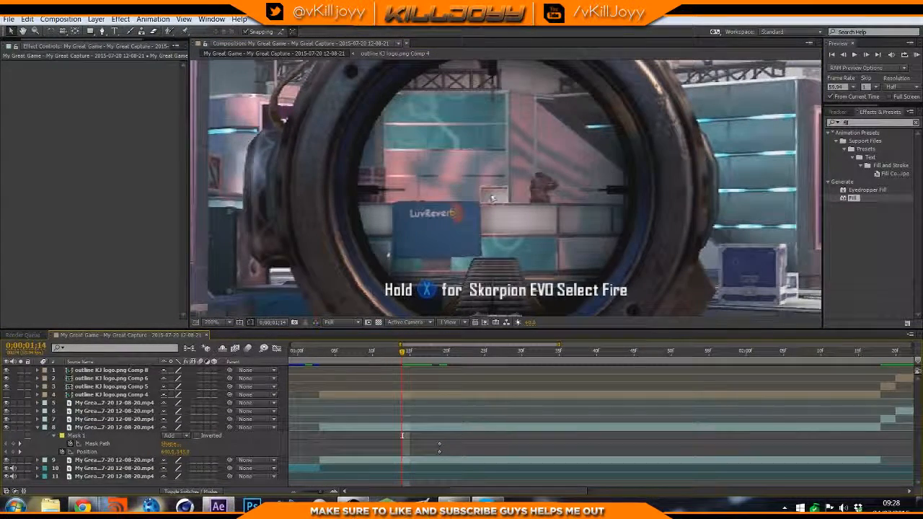
key("Page_Down")
key("Page_Down")
key("Page_Up")
key("Page_Up")
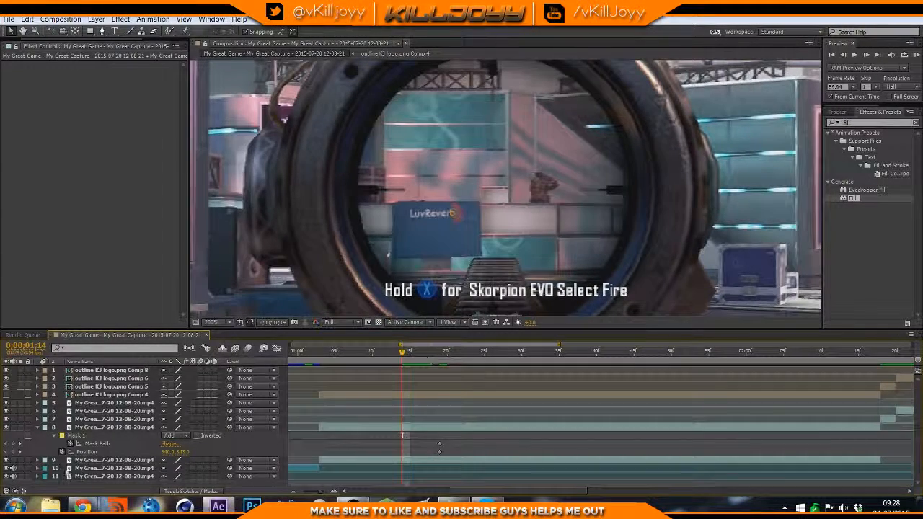
Try to nudge the duplicate clip's Position slightly down at 1;14
left_click(86, 452)
key("Down")
key("Down")
key("Down")
left_click(894, 258)
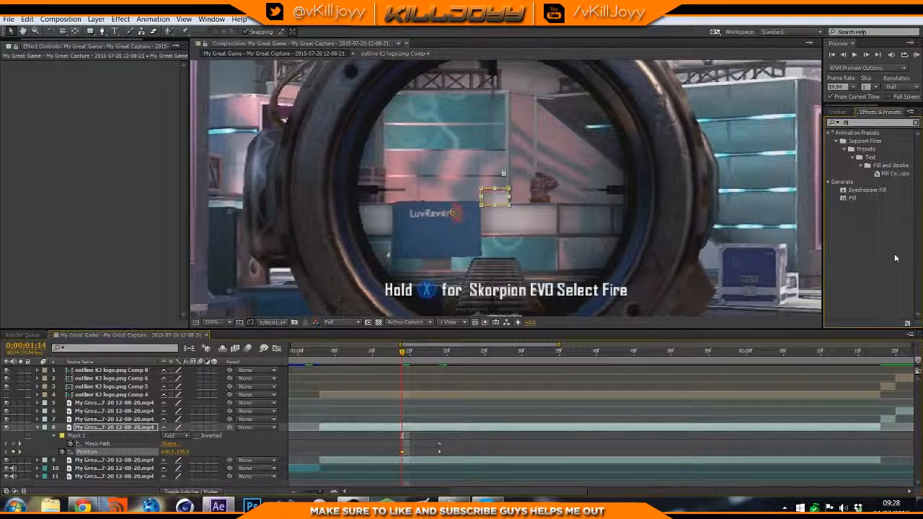
left_click(144, 249)
left_click(112, 387)
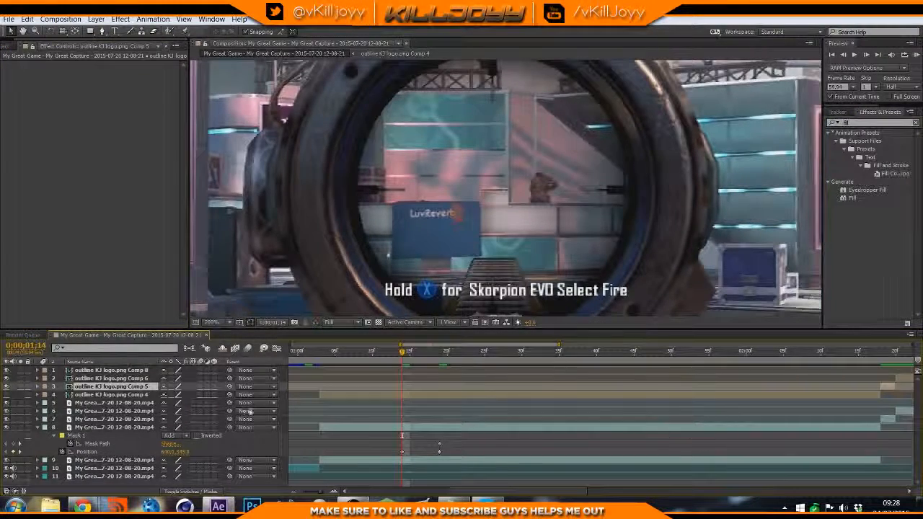
left_click(93, 453)
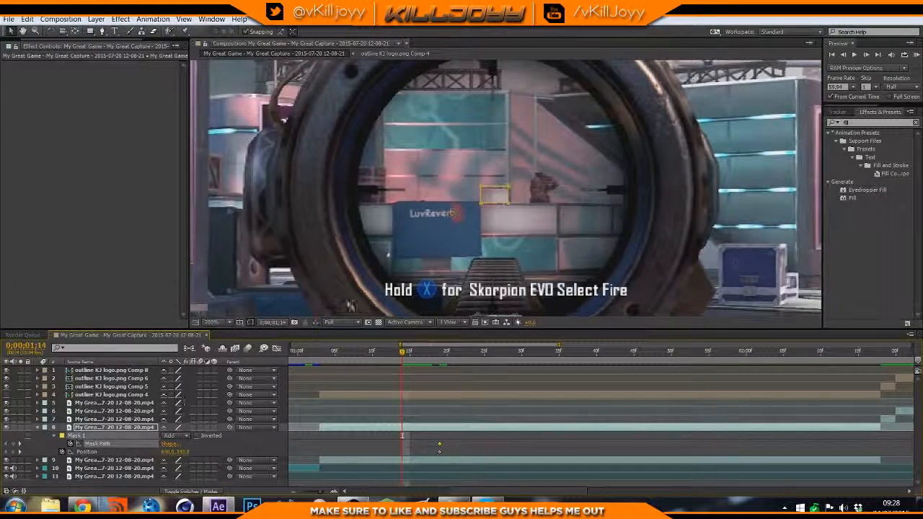
Move the whole mask slightly up at 1;14 to keyframe the duplicate clip's Mask Path
scroll(486, 204, "up", 3)
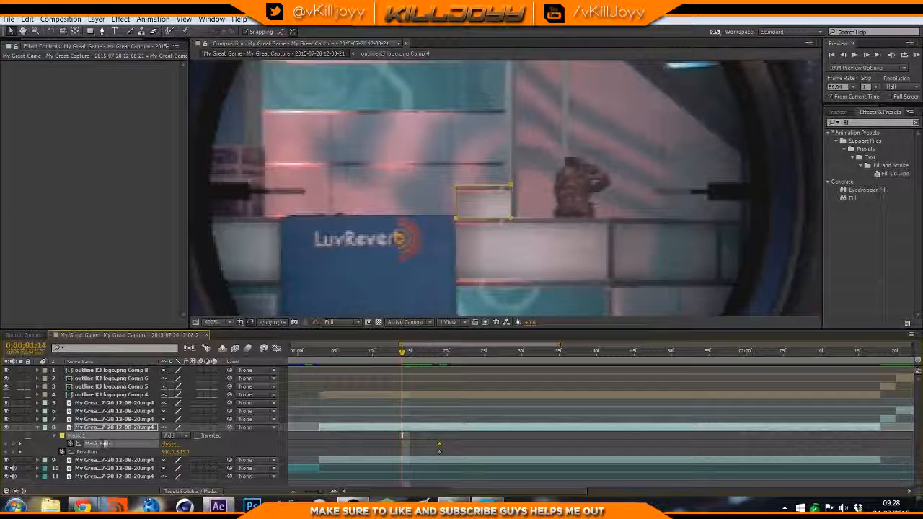
left_click(104, 444)
left_click_drag(493, 218, 491, 216)
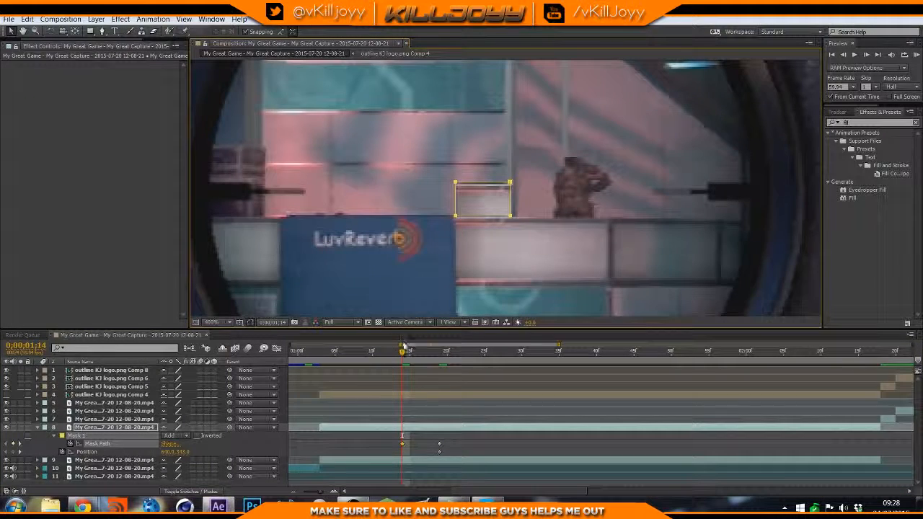
Keyframe the Mask Path at 1;05 and 1;04, moving the mask slightly up and to the right at each frame
left_click_drag(403, 350, 334, 363)
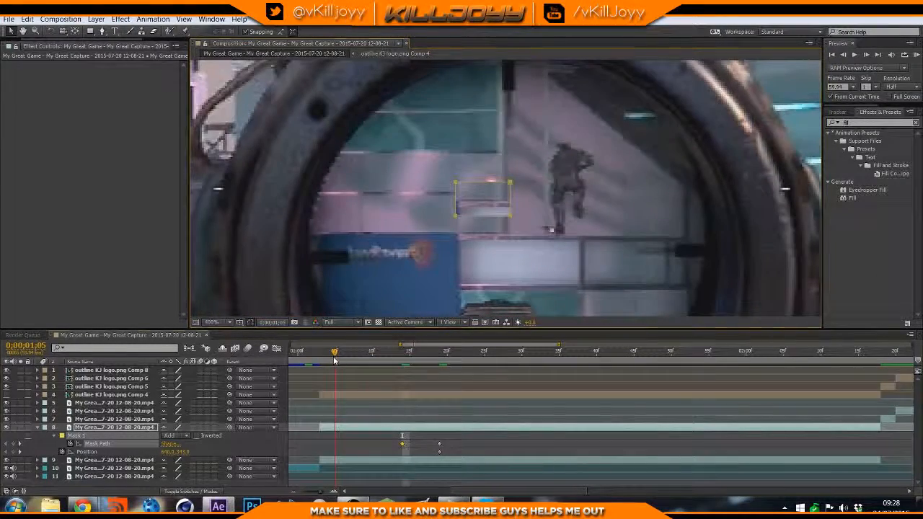
left_click_drag(489, 179, 492, 173)
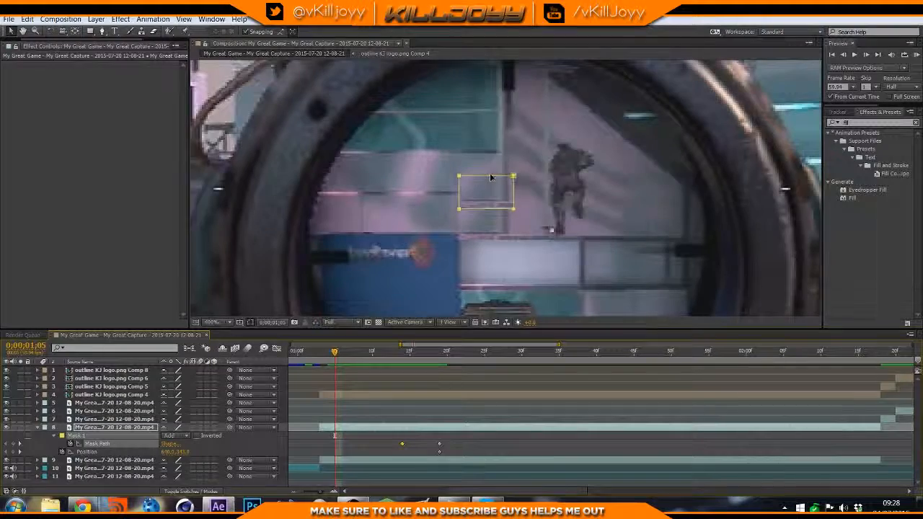
left_click_drag(333, 352, 373, 354)
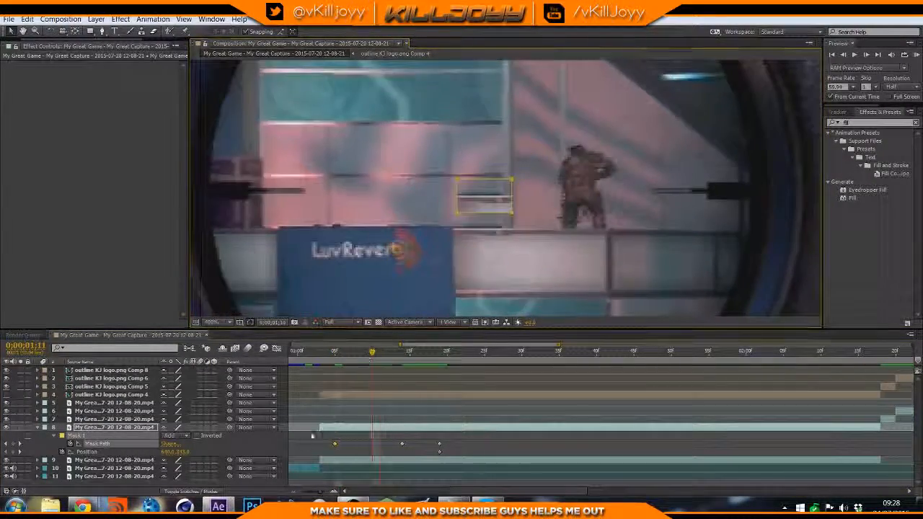
left_click(328, 352)
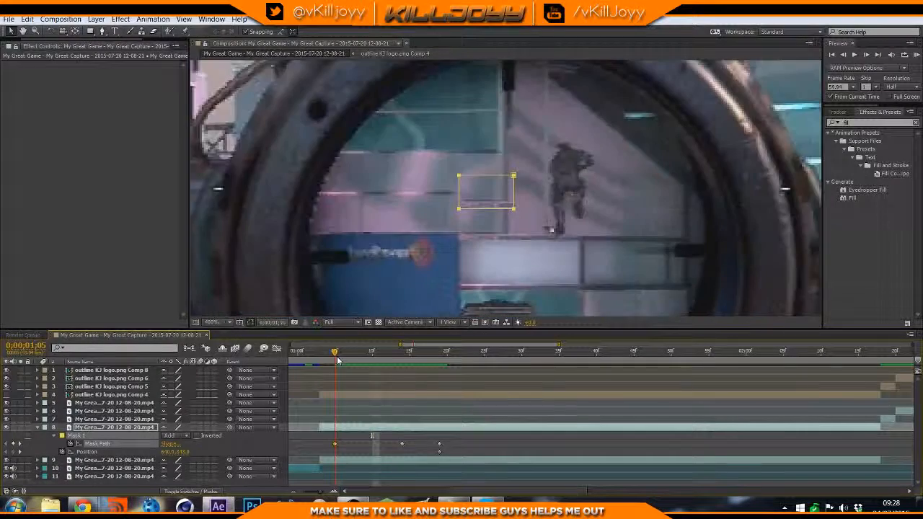
left_click_drag(498, 176, 502, 171)
Reshape the mask's corners at 1;03 into an irregular quadrilateral that stays inside the scope's upper-left inner edge
key("Page_Up")
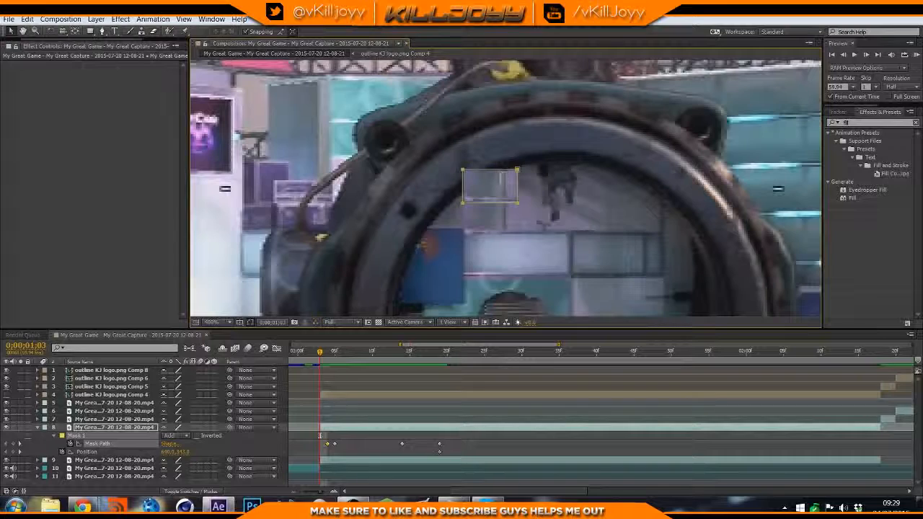
left_click(502, 156)
left_click_drag(503, 173, 545, 175)
left_click_drag(466, 210, 469, 191)
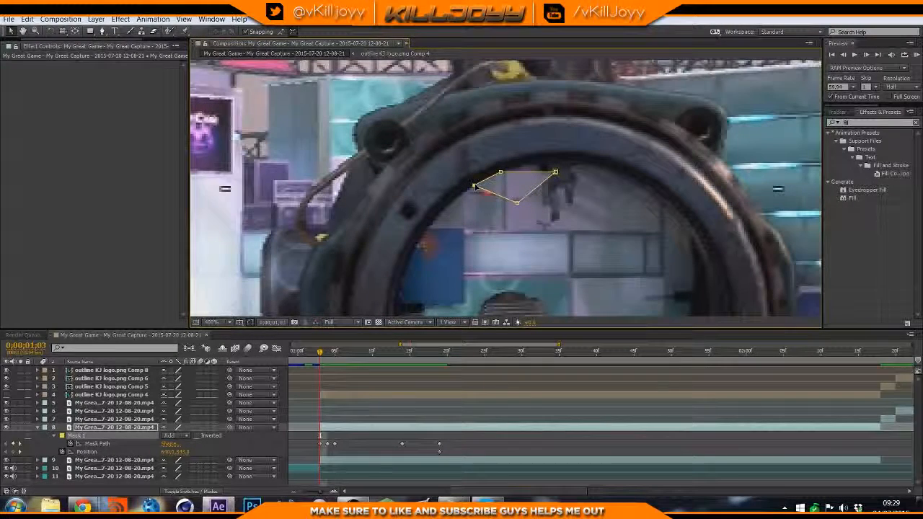
left_click_drag(491, 207, 478, 204)
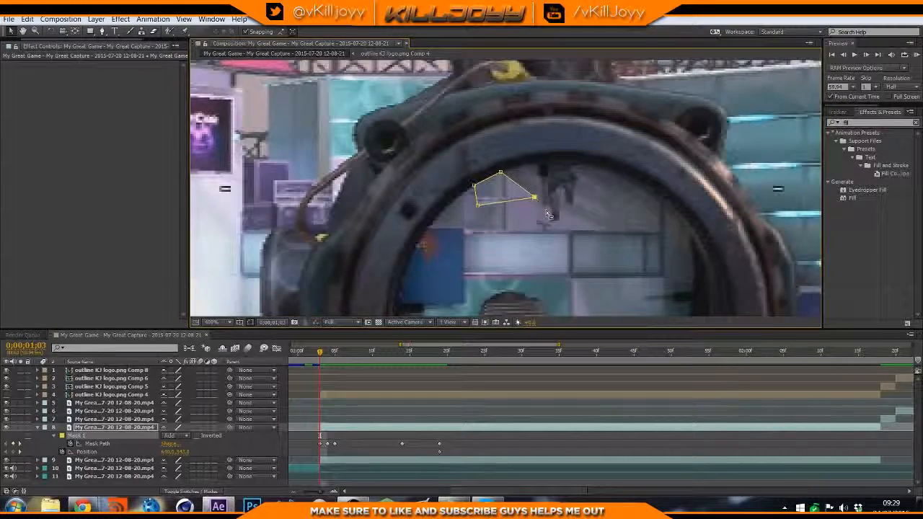
key("Page_Up")
key("Page_Down")
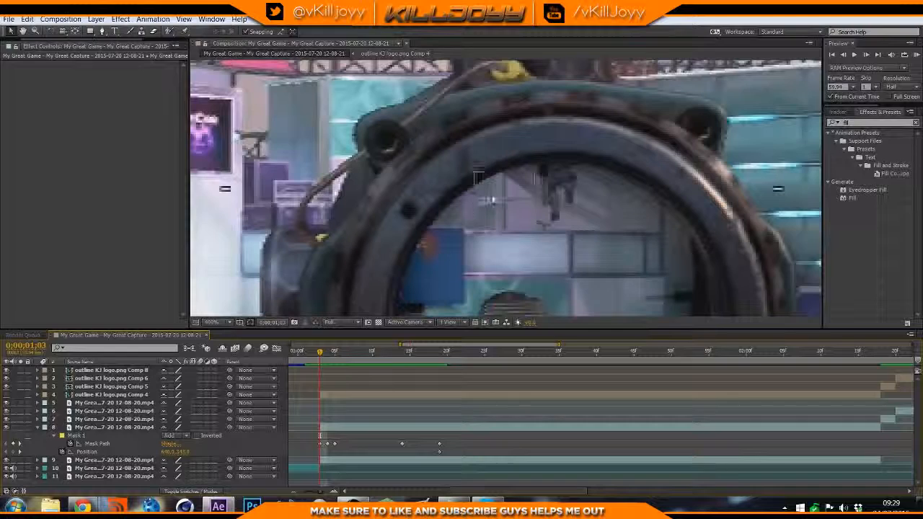
Keyframe the Mask Path at 1;30, lowering the mask so its top edge cuts off the red line above the white wall piece
left_click_drag(319, 353, 394, 353)
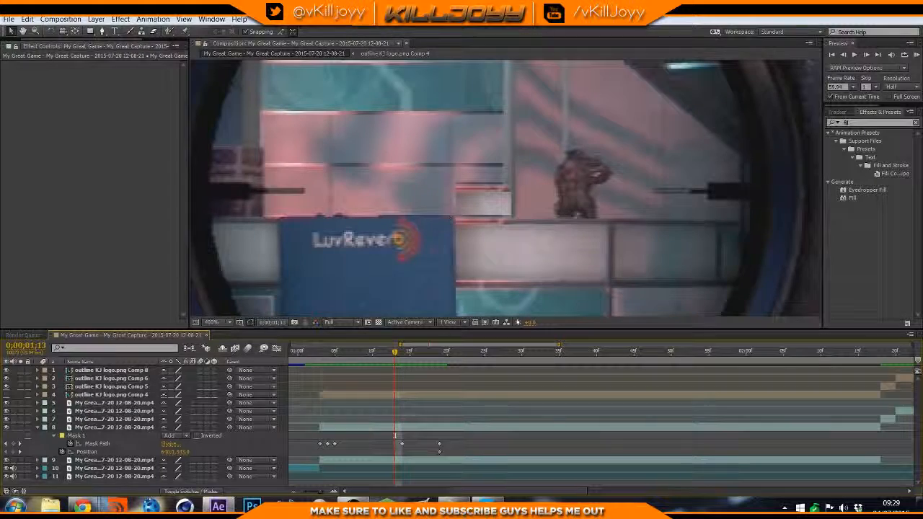
left_click_drag(395, 353, 522, 386)
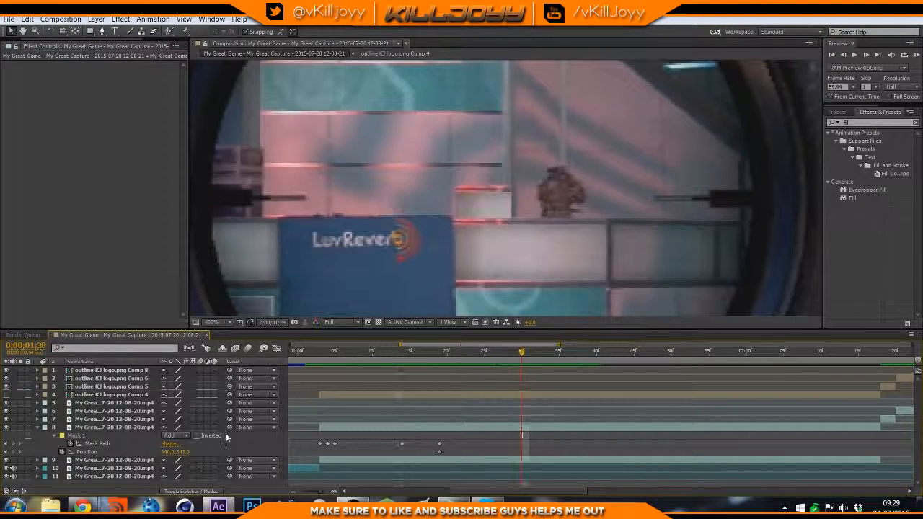
left_click(97, 443)
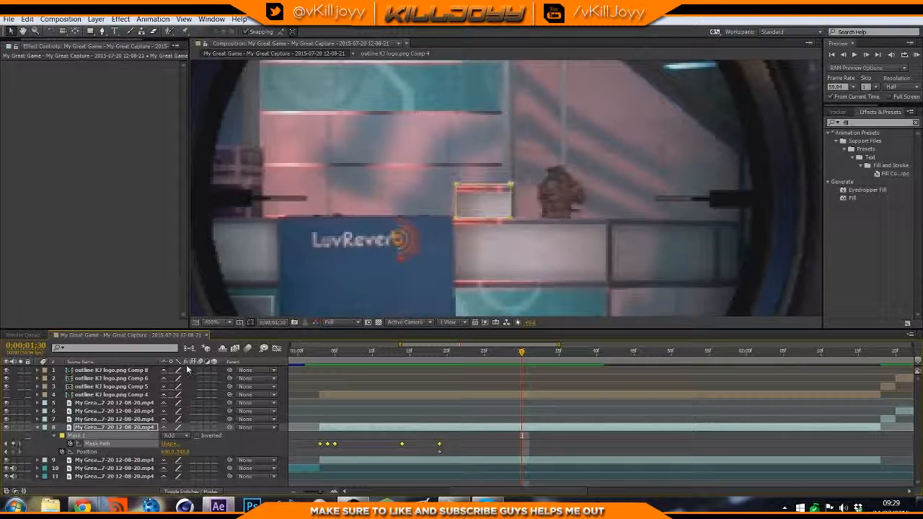
key("Up")
key("Down")
key("Down")
key("Down")
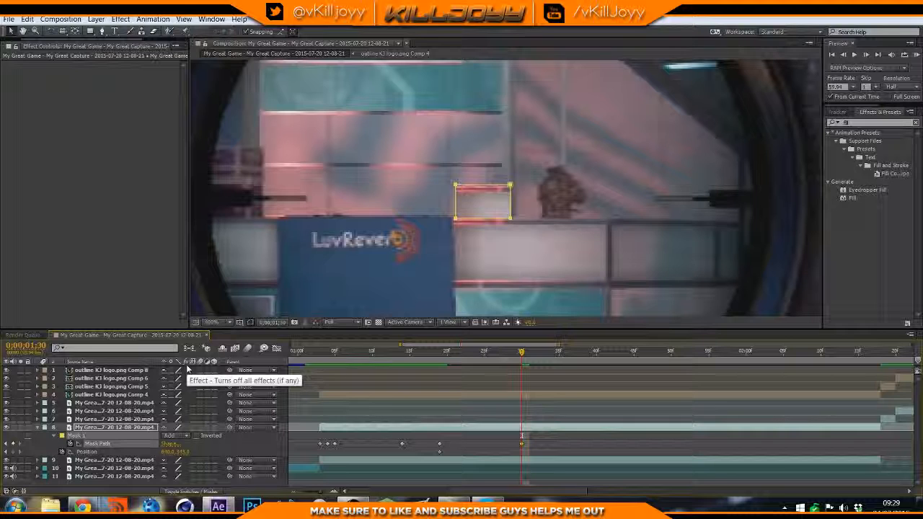
key("Down")
key("Down")
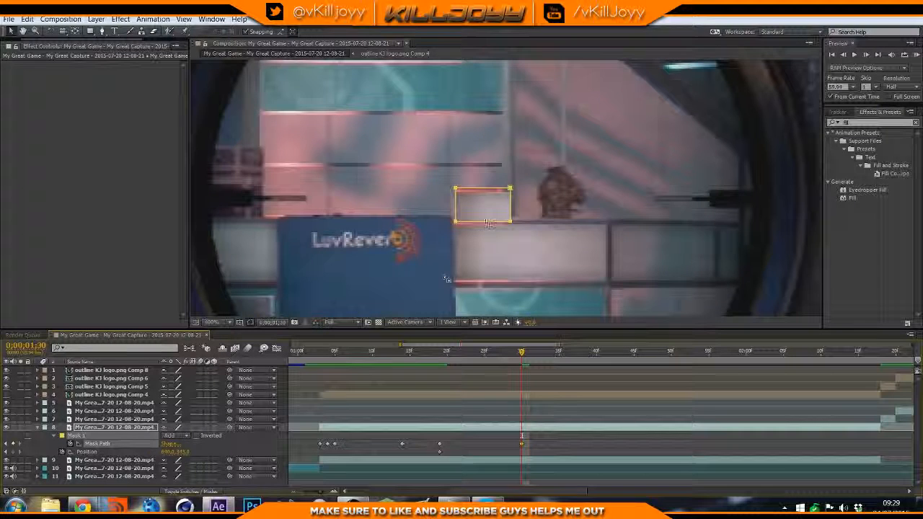
left_click_drag(491, 190, 490, 195)
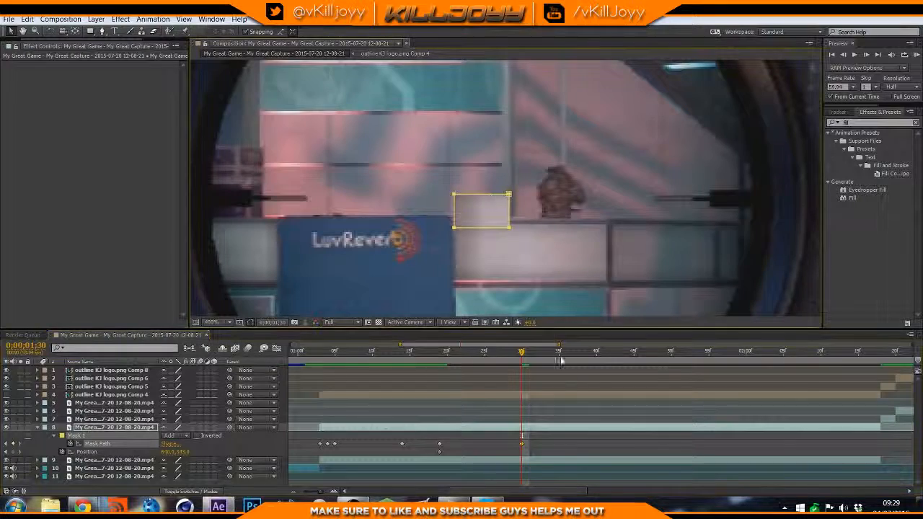
Keyframe the Mask Path at 1;55, moving the mask slightly down over the white wall below the crouching player
left_click(573, 410)
left_click(579, 443)
left_click_drag(520, 353, 477, 371)
left_click(94, 445)
left_click_drag(525, 351, 712, 359)
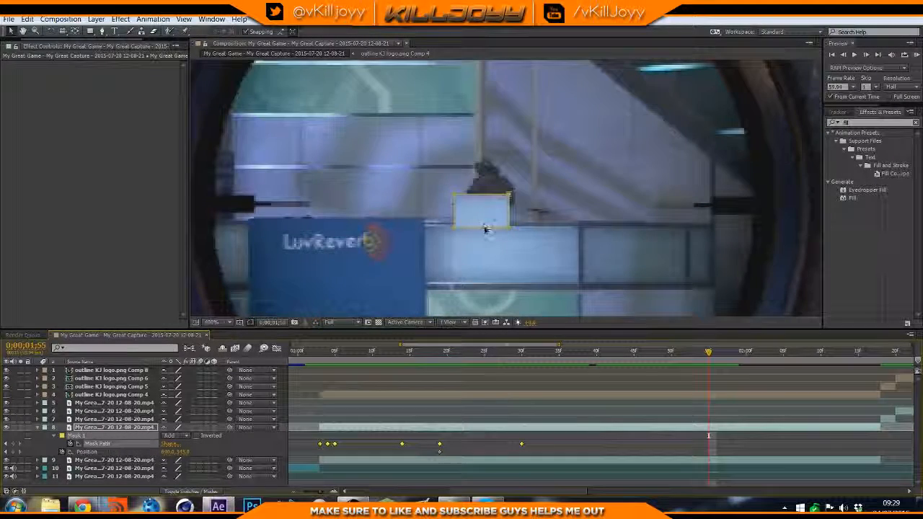
left_click_drag(486, 229, 486, 232)
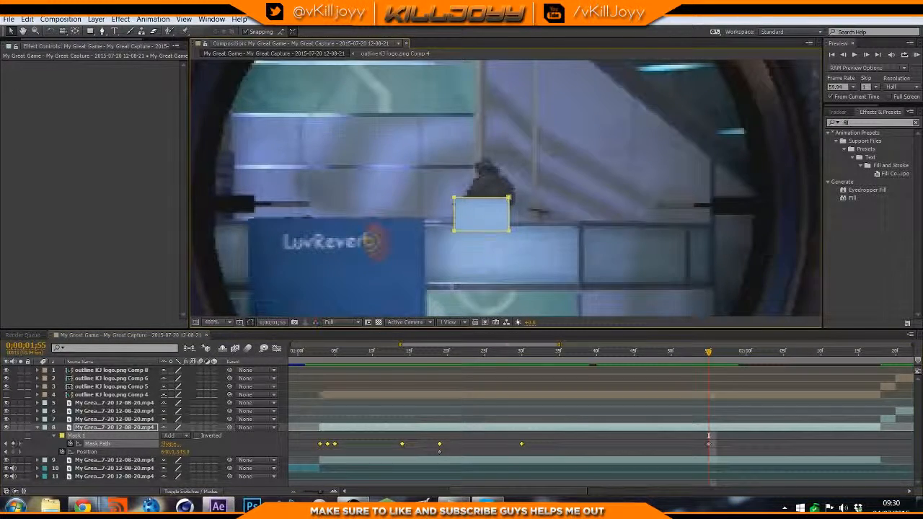
left_click(375, 485)
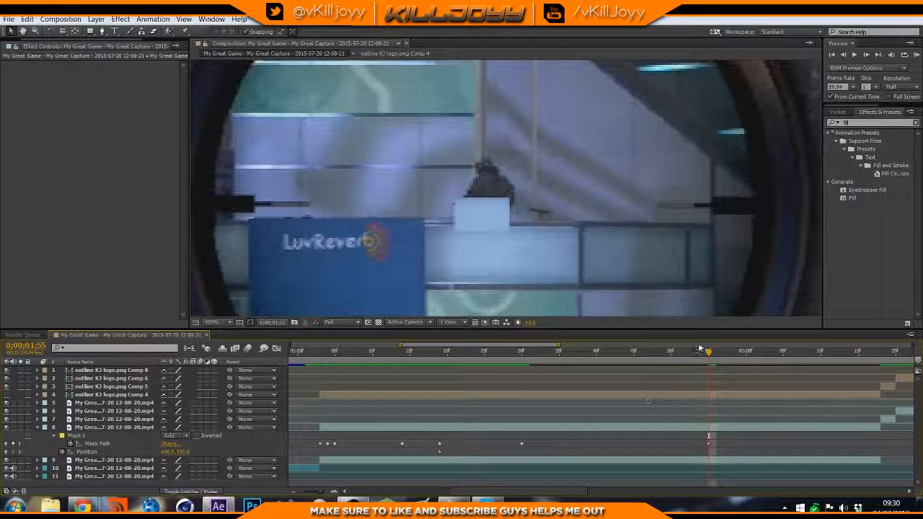
Keyframe the Mask Path of the duplicated gameplay clip at 2;03, moving the mask slightly down inside the scope
left_click_drag(709, 351, 772, 362)
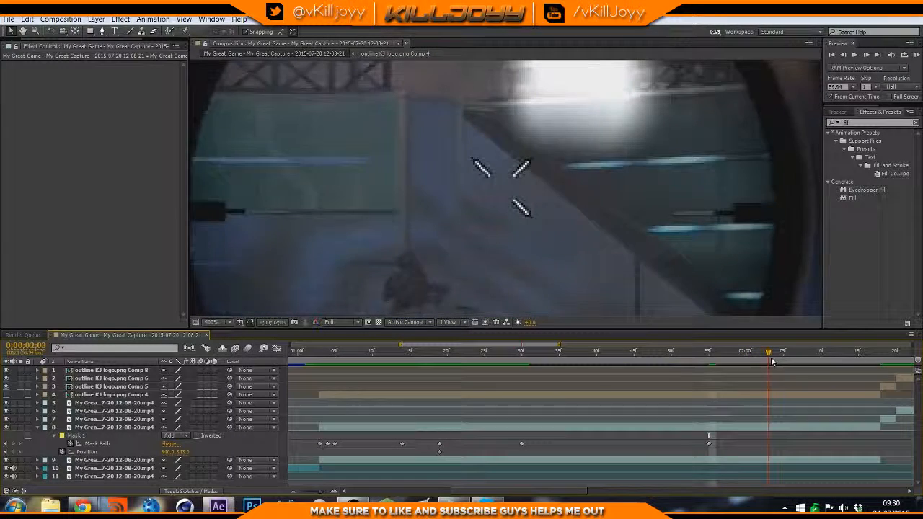
left_click(142, 429)
left_click(108, 445)
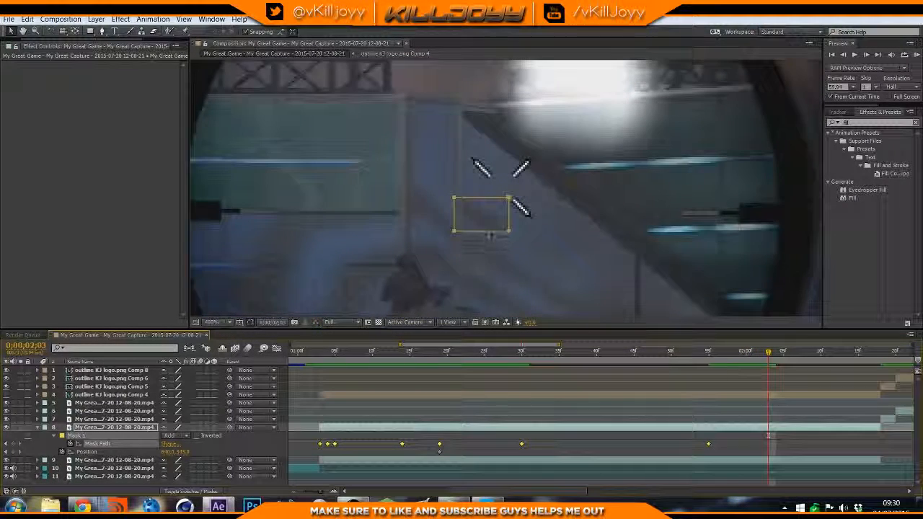
left_click_drag(492, 233, 490, 234)
left_click(823, 412)
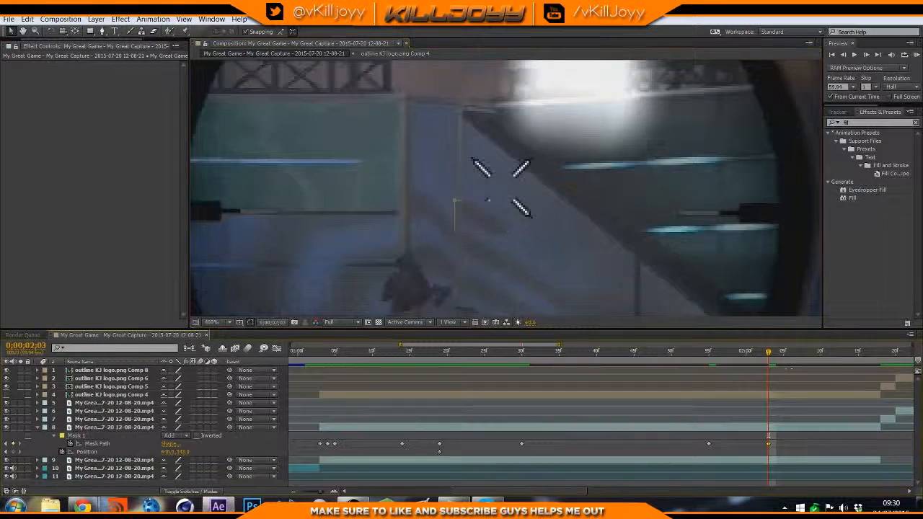
Keyframe the Mask Path at 2;14, 2;17 and 2;16, moving the mask down towards the white wall beside the falling player
left_click_drag(769, 353, 853, 353)
left_click(97, 444)
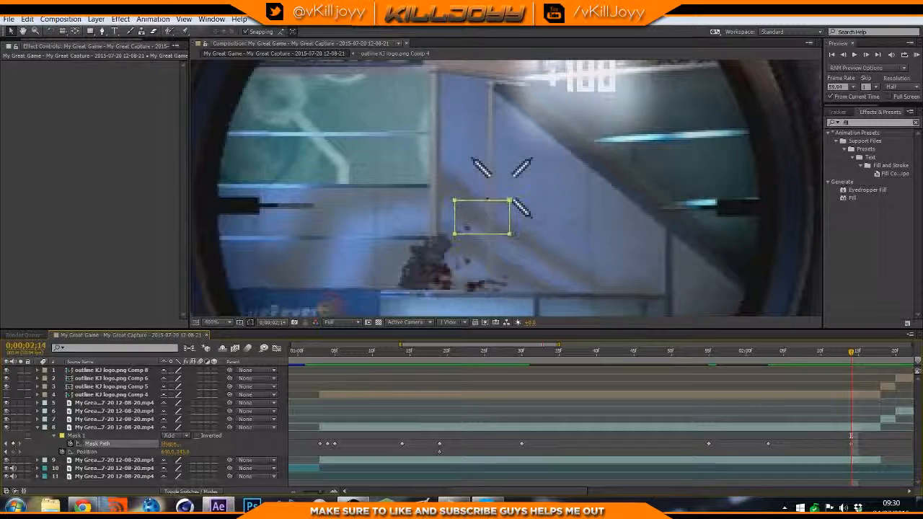
left_click_drag(852, 354, 874, 354)
left_click(98, 443)
left_click_drag(481, 244, 488, 290)
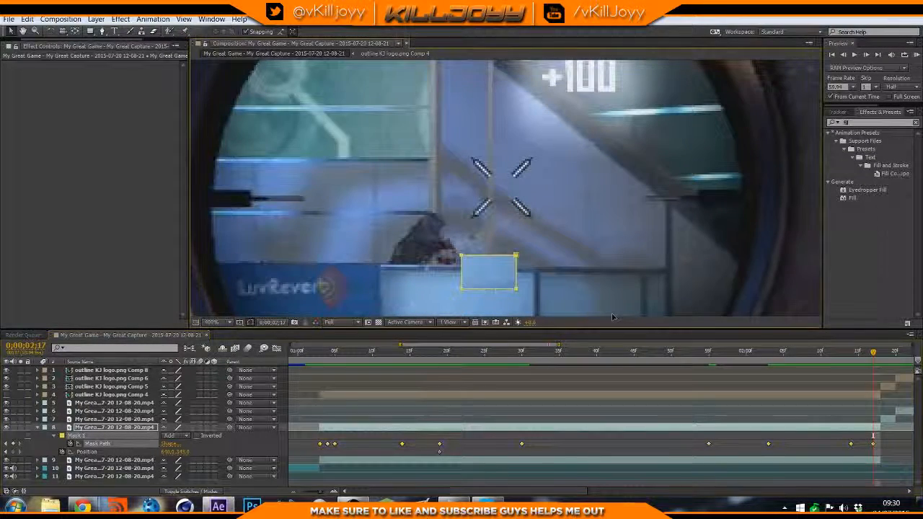
left_click_drag(868, 360, 866, 357)
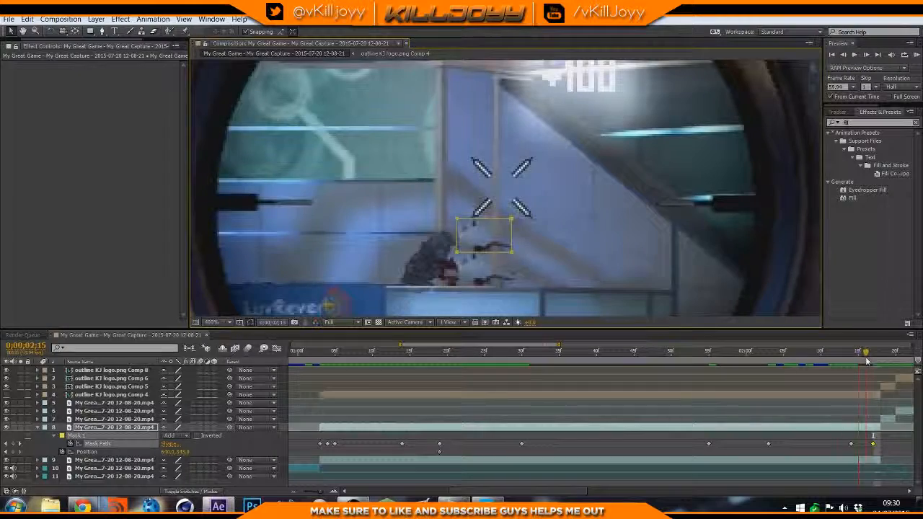
left_click_drag(485, 243, 486, 240)
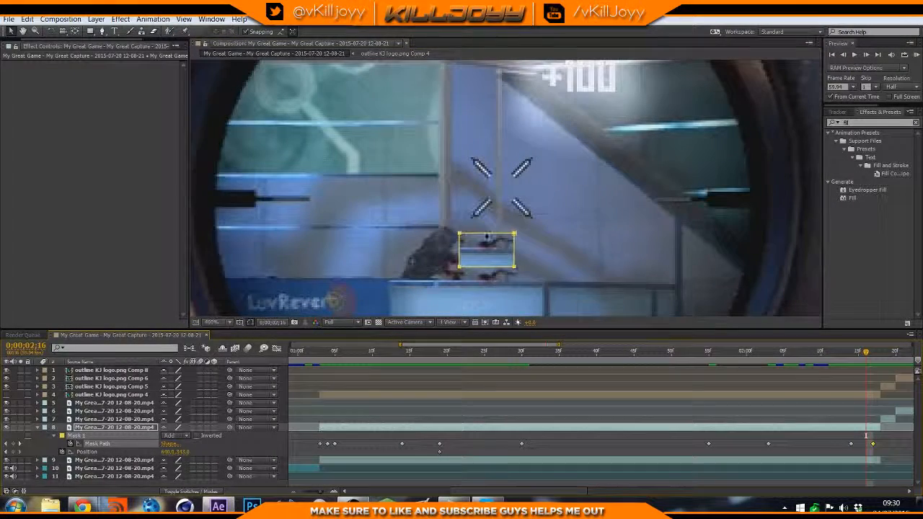
Fit the composition in the viewer and set the duplicated clip's Mask Feather and its Mask Expansion of 3 pixels
left_click_drag(868, 356, 537, 369)
left_click_drag(319, 492, 315, 493)
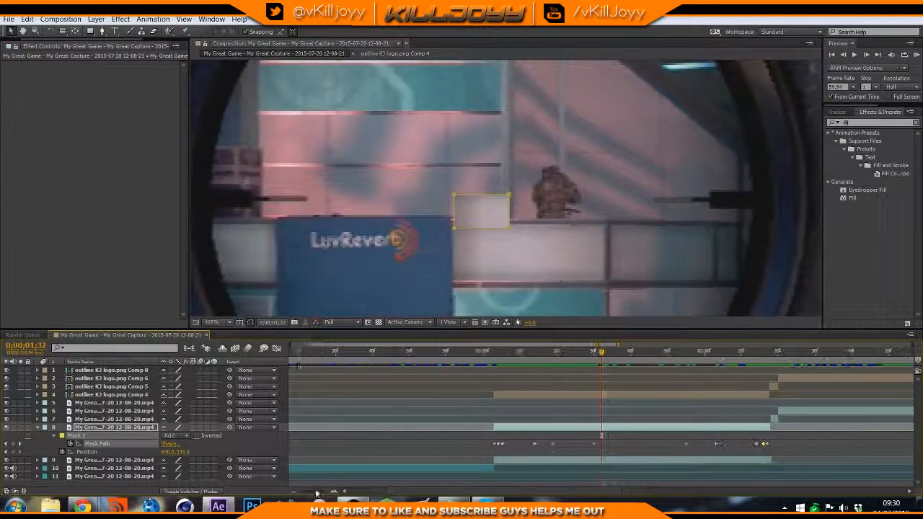
left_click(229, 323)
left_click(238, 147)
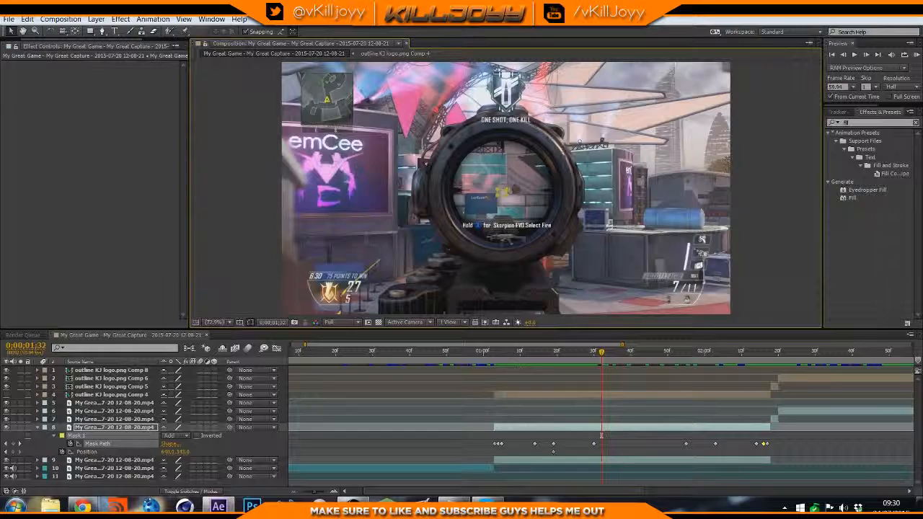
left_click(628, 453)
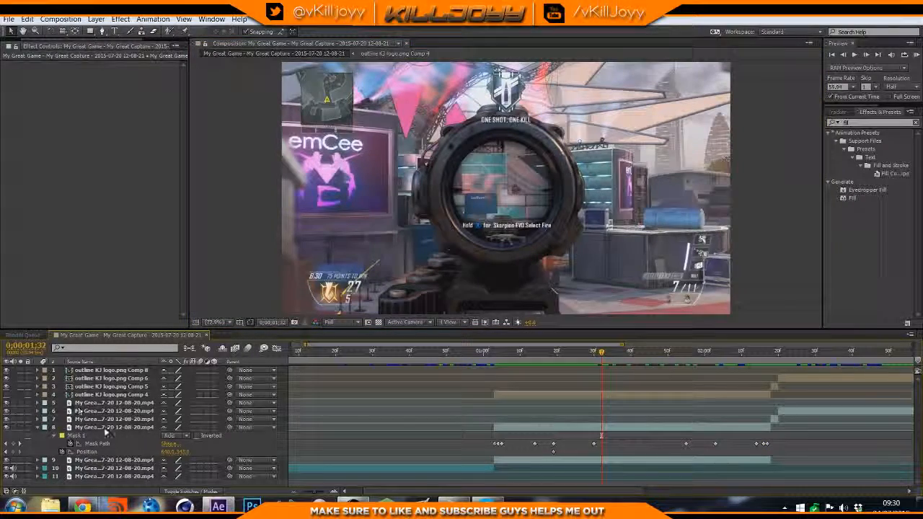
left_click(56, 436)
left_click(56, 436)
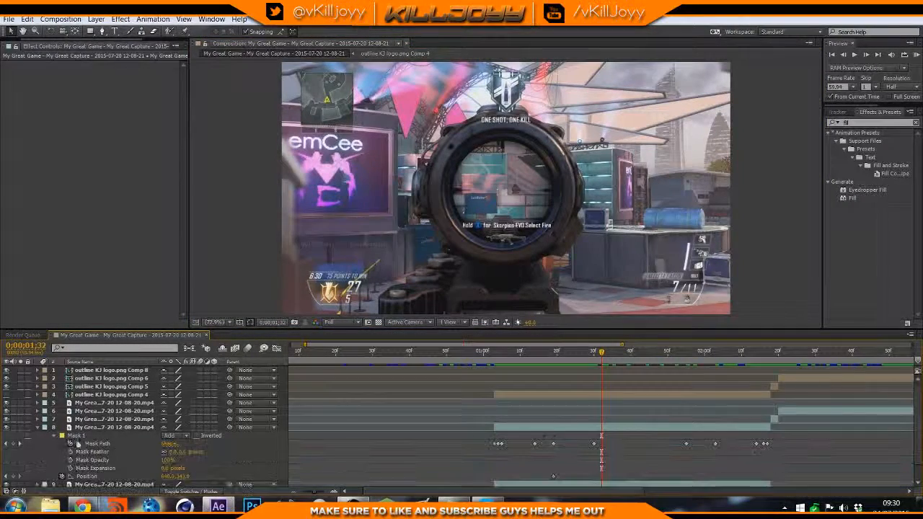
left_click(167, 469)
type("3")
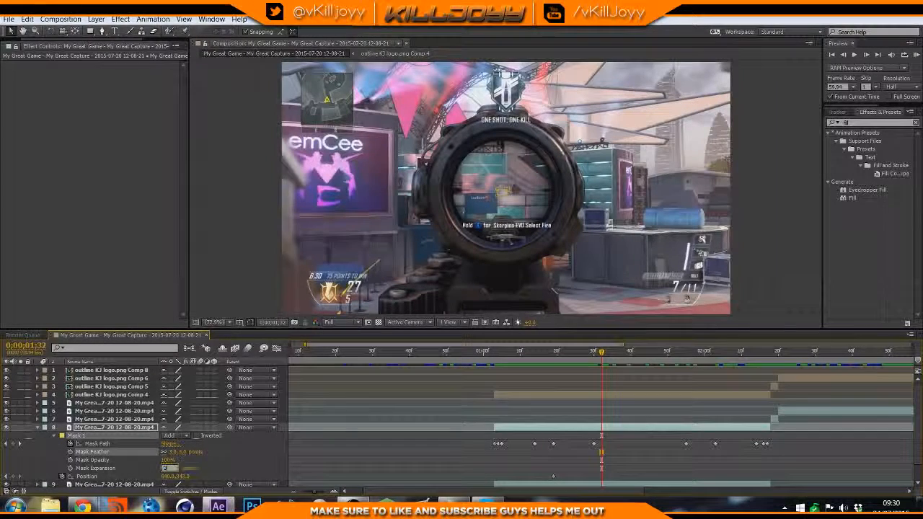
key("Return")
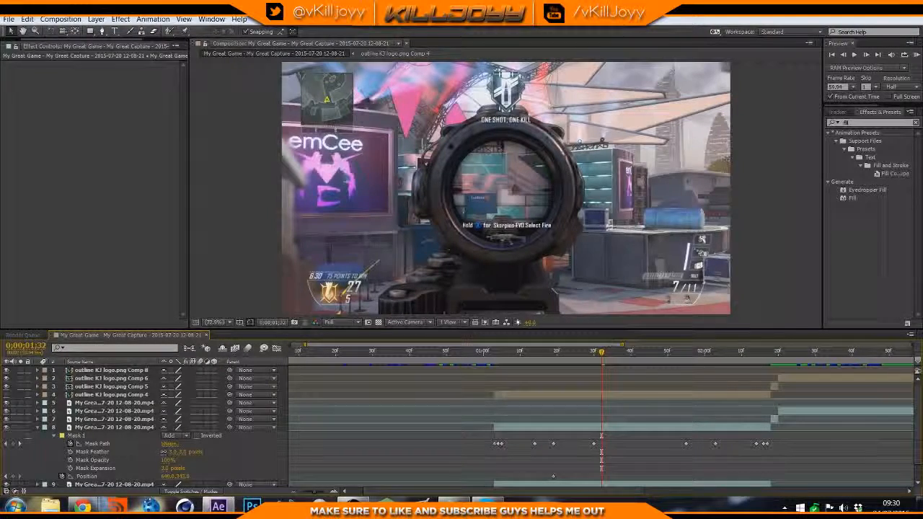
Reduce the Mask Expansion to 2 pixels, show the outline KJ logo.png Comp 4 layer, and collapse the masked clip's properties
left_click_drag(640, 354, 719, 366)
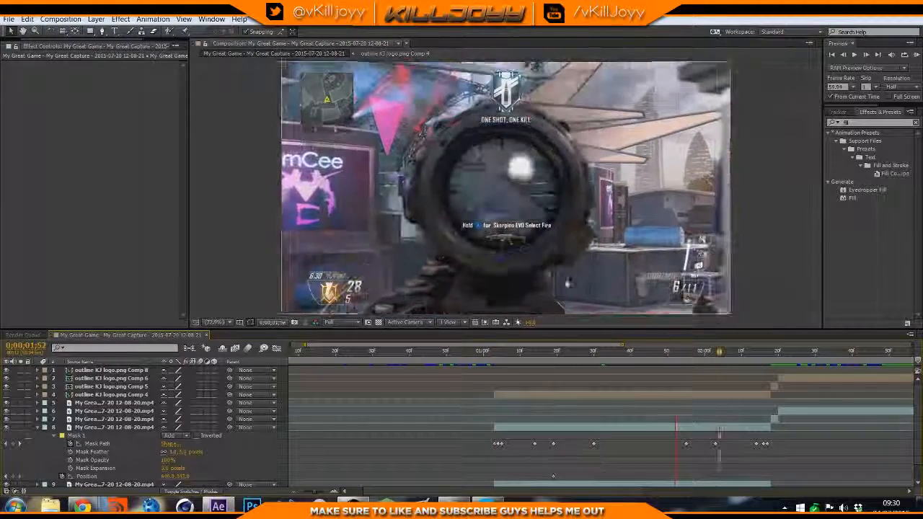
left_click(165, 469)
left_click(226, 470)
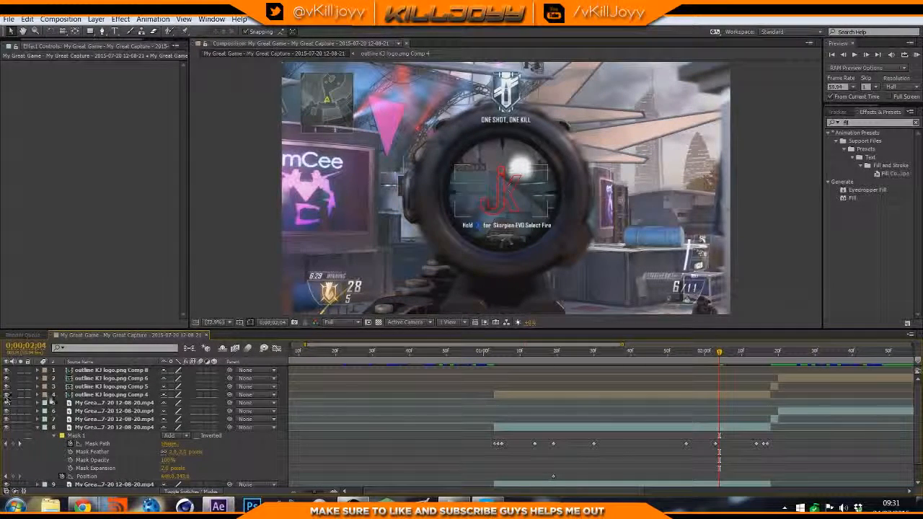
left_click_drag(717, 353, 624, 353)
left_click(39, 428)
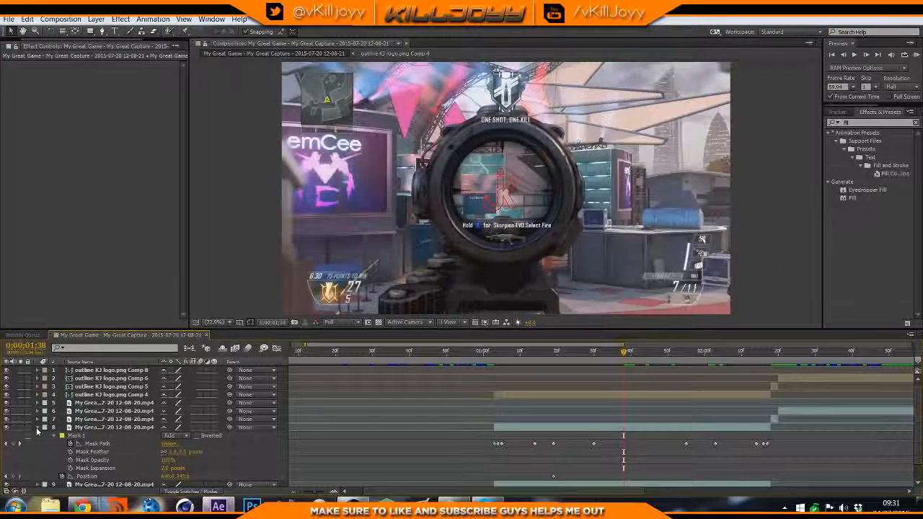
Apply the Fill effect to outline KJ logo.png Comp 4 at 1;41 and set its color to a light orange
left_click_drag(509, 353, 635, 358)
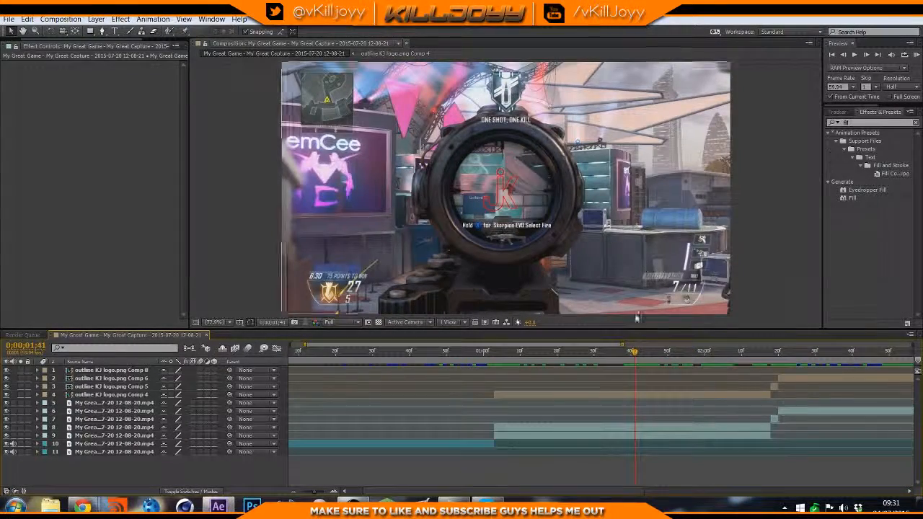
left_click(660, 394)
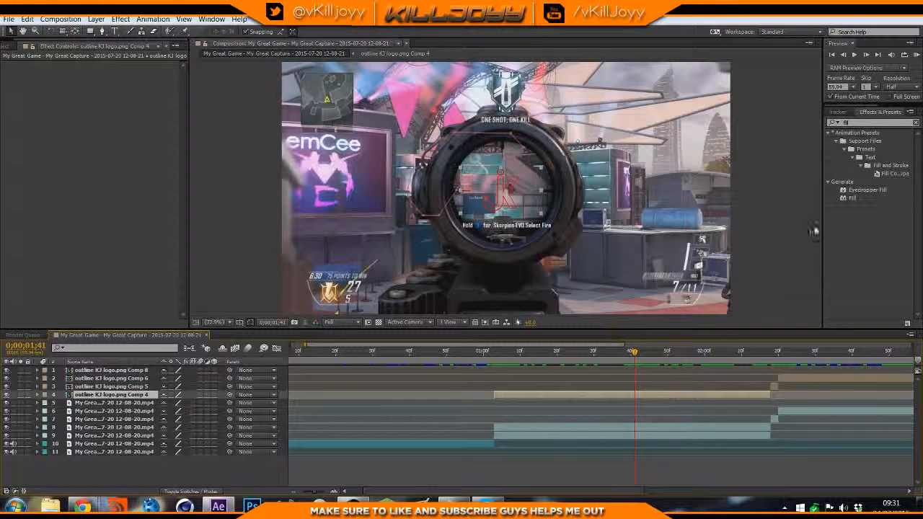
left_click_drag(854, 200, 712, 396)
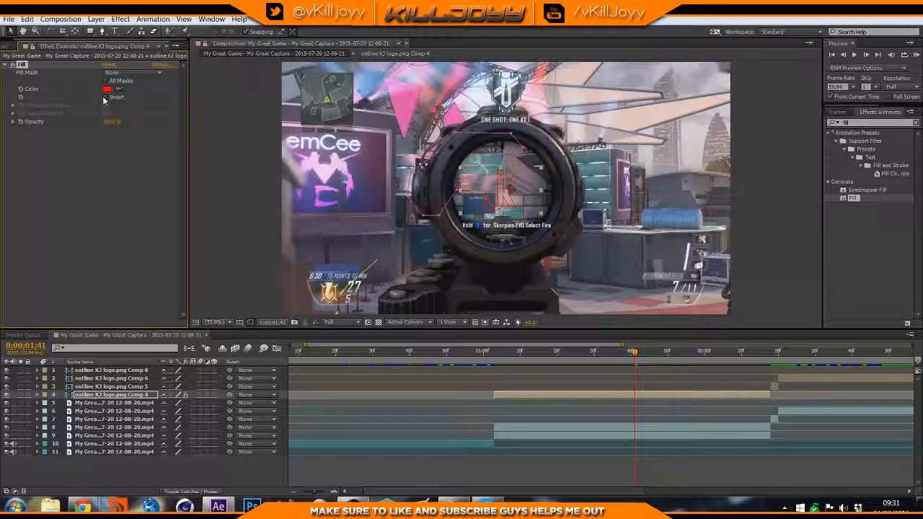
left_click(107, 90)
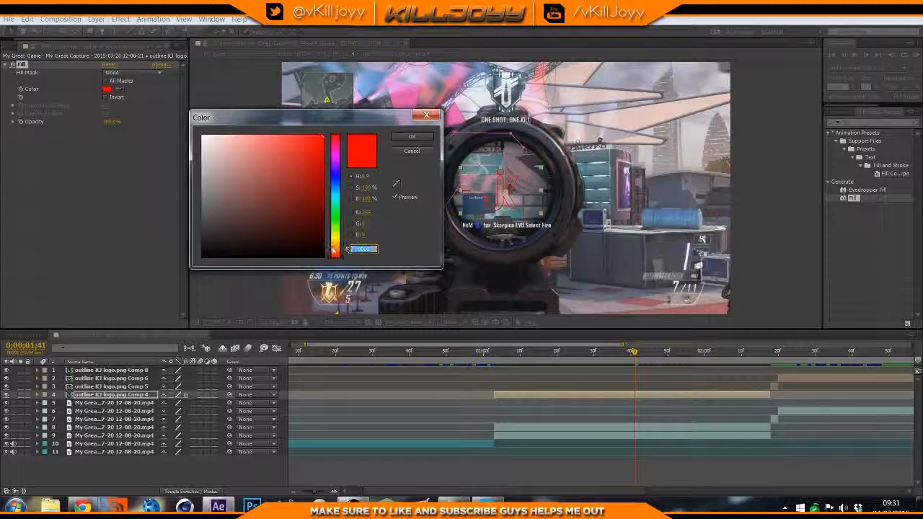
left_click_drag(336, 256, 336, 251)
left_click(284, 143)
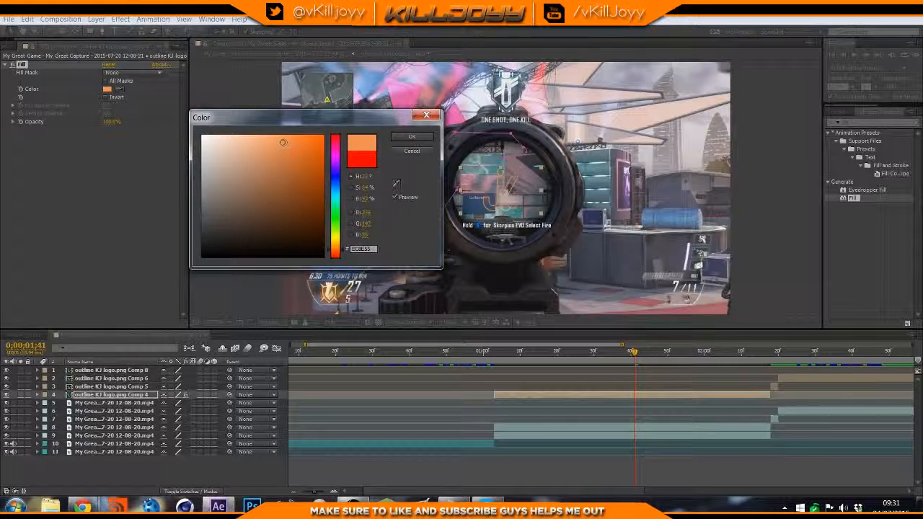
left_click(412, 136)
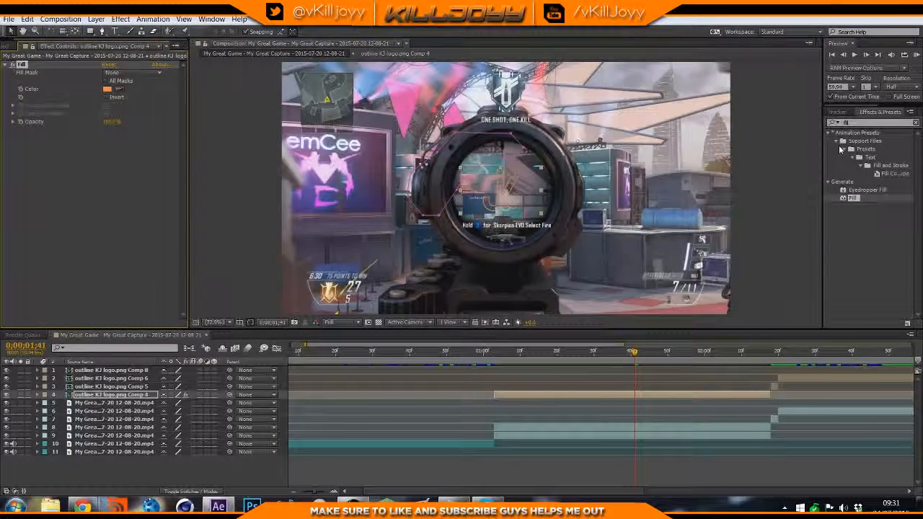
Find the Frischluft FL Glow effect and apply it to the outline KJ logo.png Comp 4 layer
left_click_drag(874, 124, 765, 125)
type("fl glow")
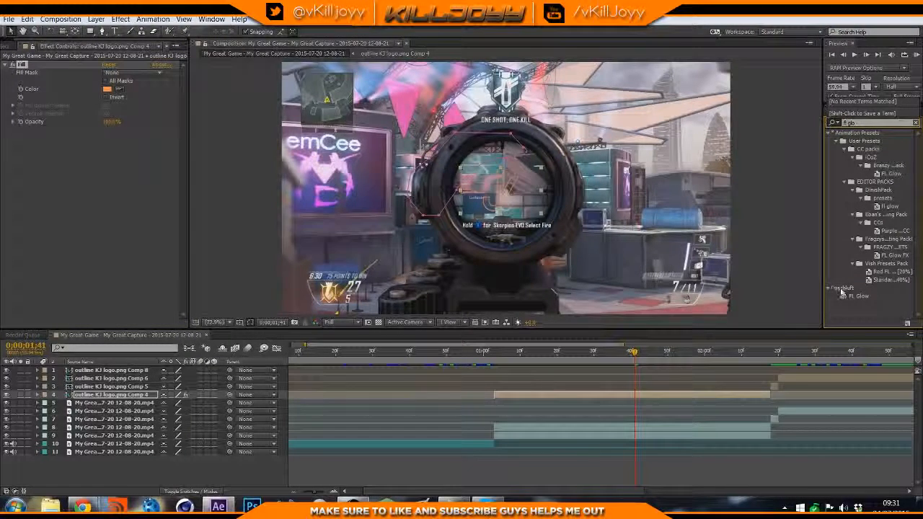
left_click_drag(856, 297, 224, 202)
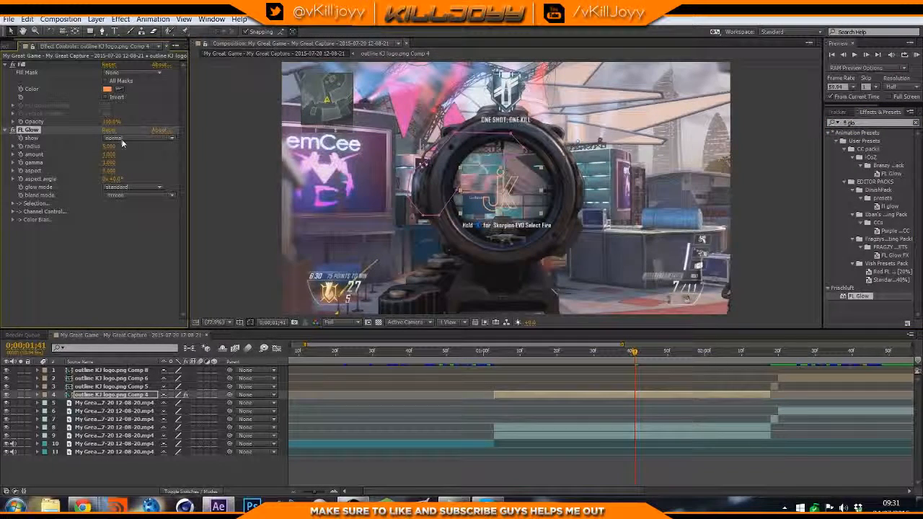
Increase the FL Glow radius, set its gamma to 2, and give it a negative aspect
left_click(109, 146)
key("Tab")
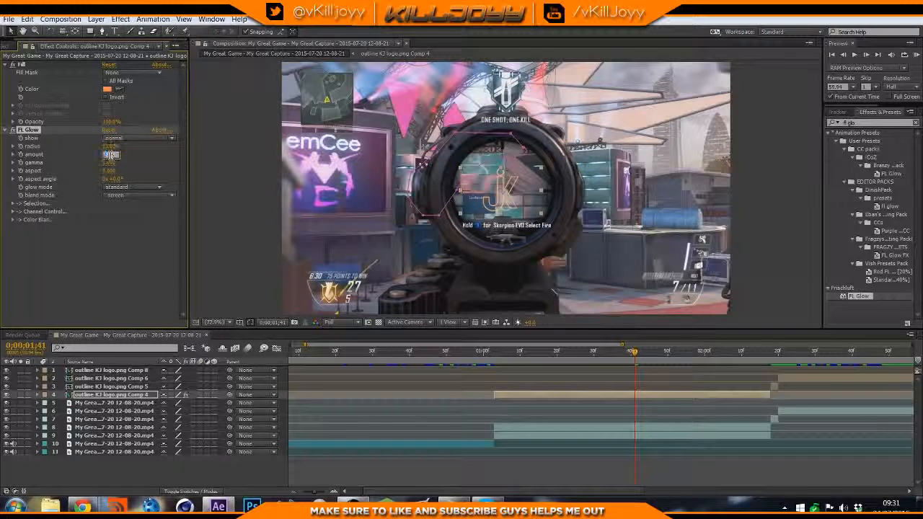
key("Tab")
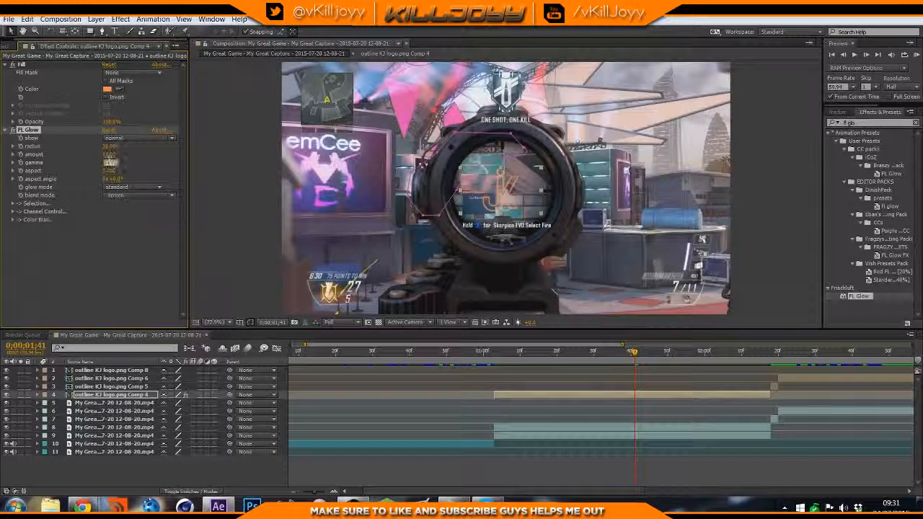
type("1")
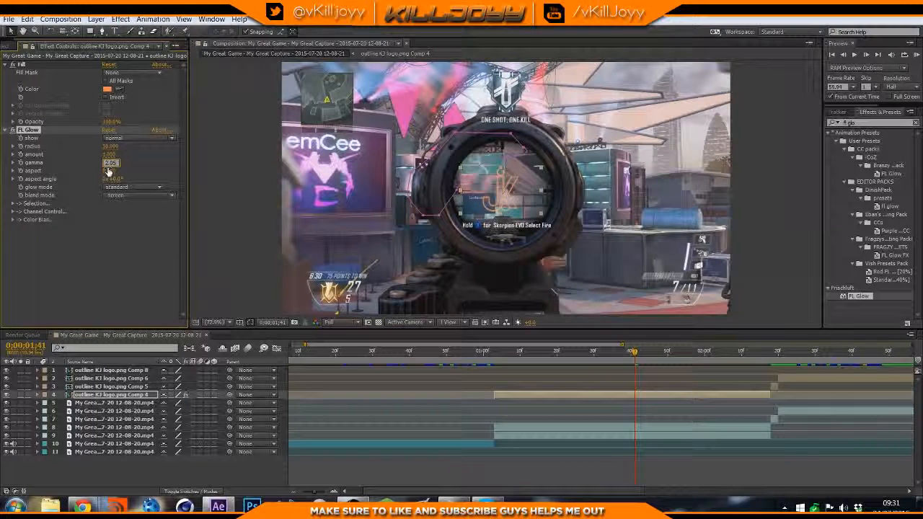
left_click(108, 171)
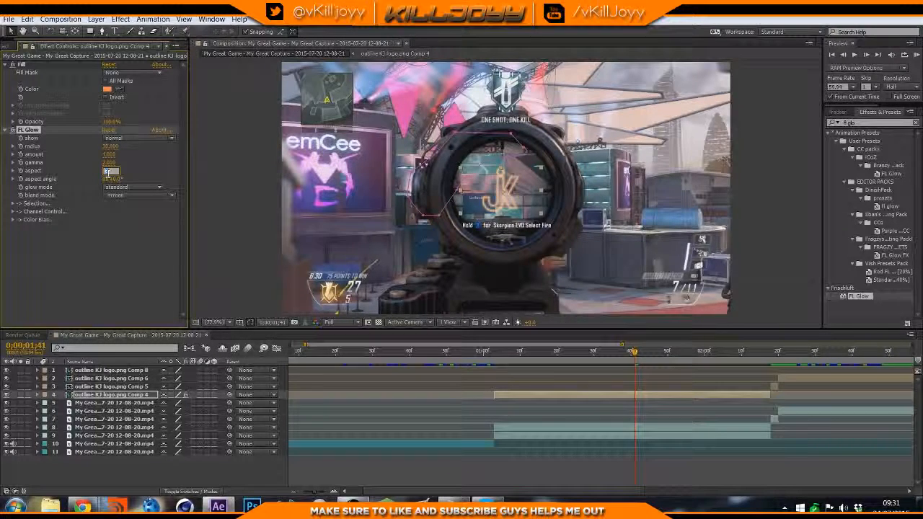
type("-0.8")
key("Return")
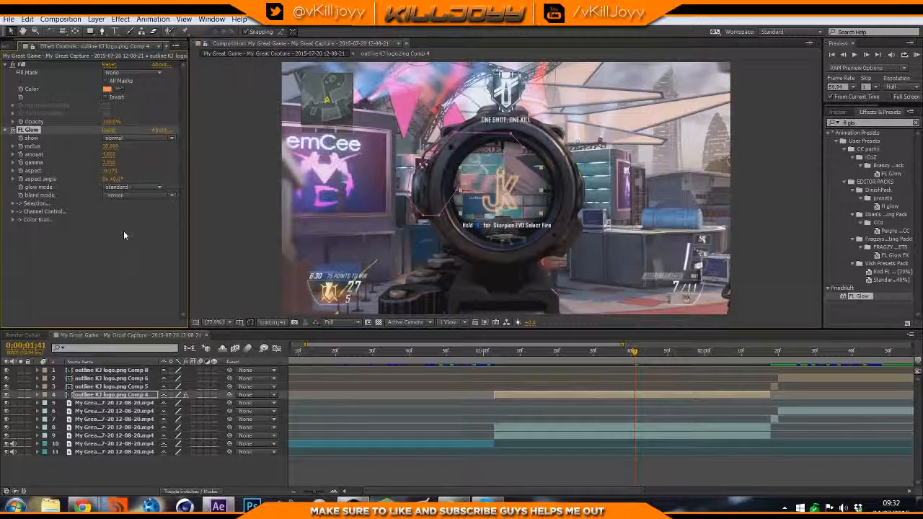
left_click(103, 238)
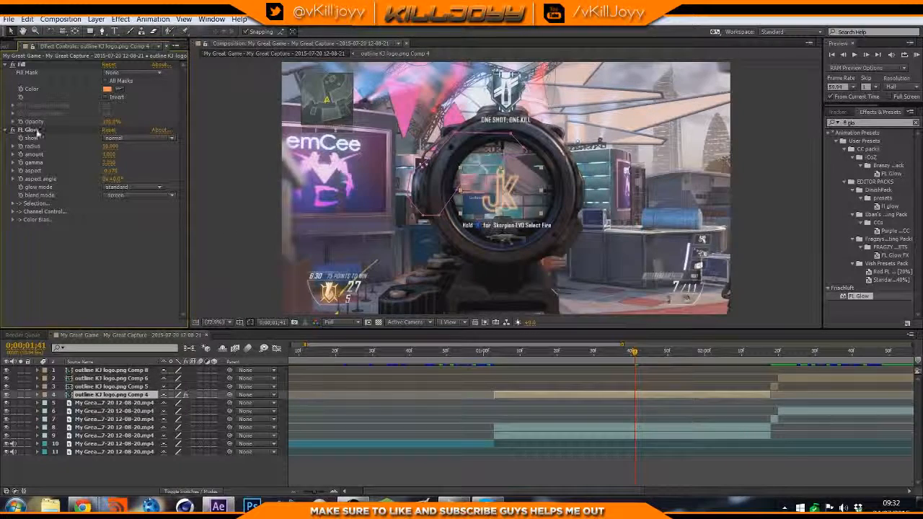
Duplicate the FL Glow effect on the logo, change the copy's radius, and lower its gamma to 0.8
left_click(34, 129)
key("ctrl+d")
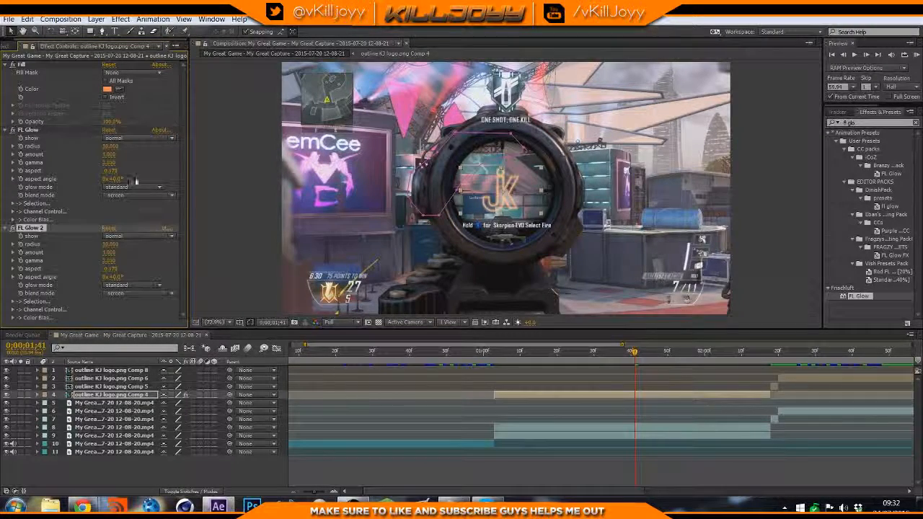
left_click(110, 244)
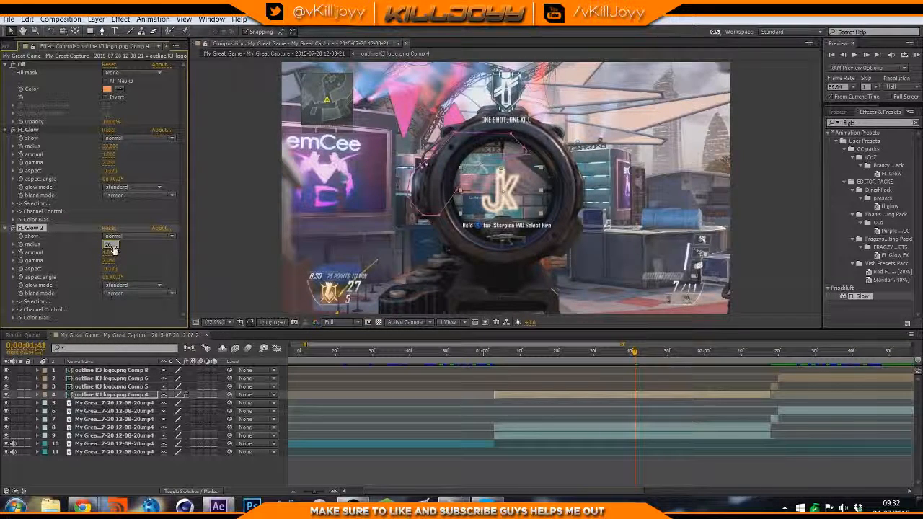
left_click(111, 261)
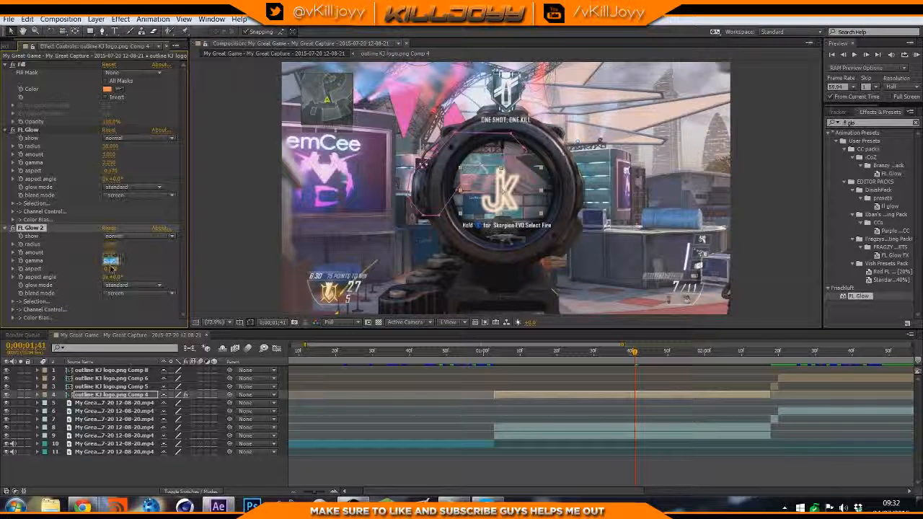
type("0.8")
key("Return")
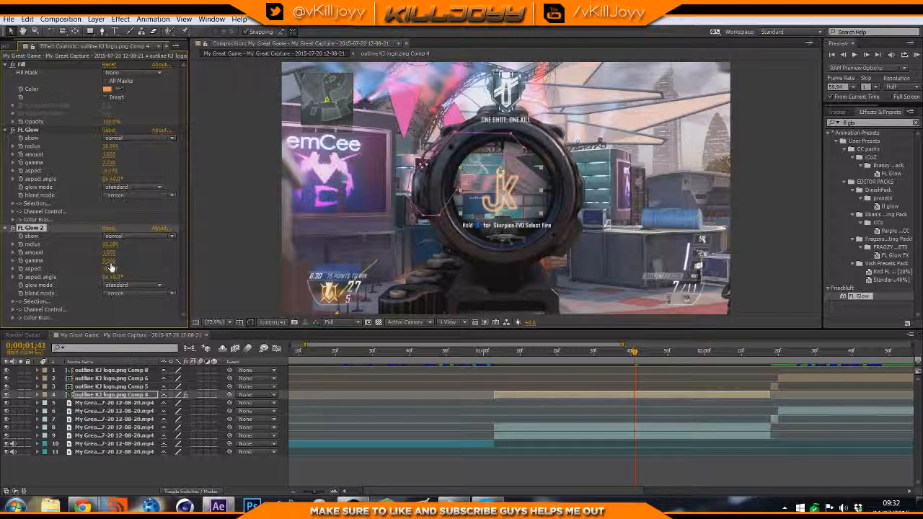
Collapse the settings of both FL Glow effects and deselect the logo layer
left_click(7, 227)
left_click(3, 131)
left_click(9, 131)
left_click(257, 261)
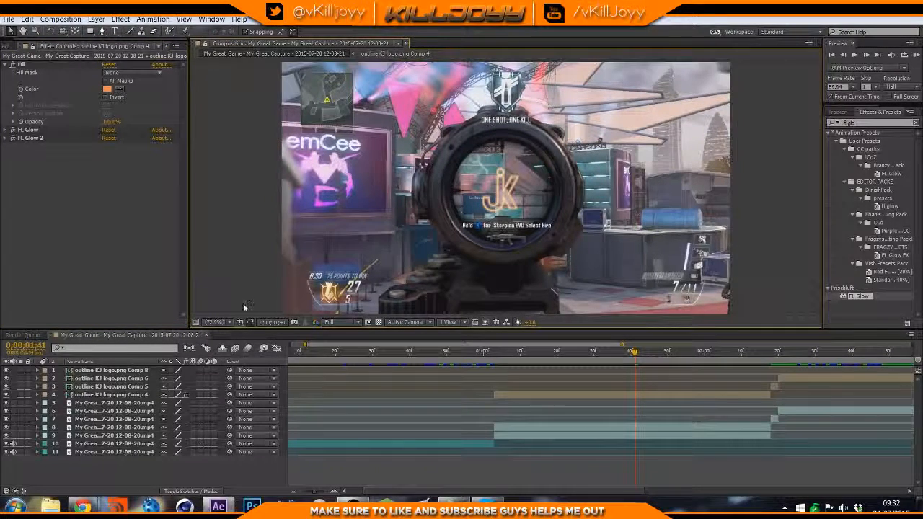
Switch to the browser to view the reference scope logo in The Requine video, and return to After Effects
mouse_move(83, 507)
left_click(202, 439)
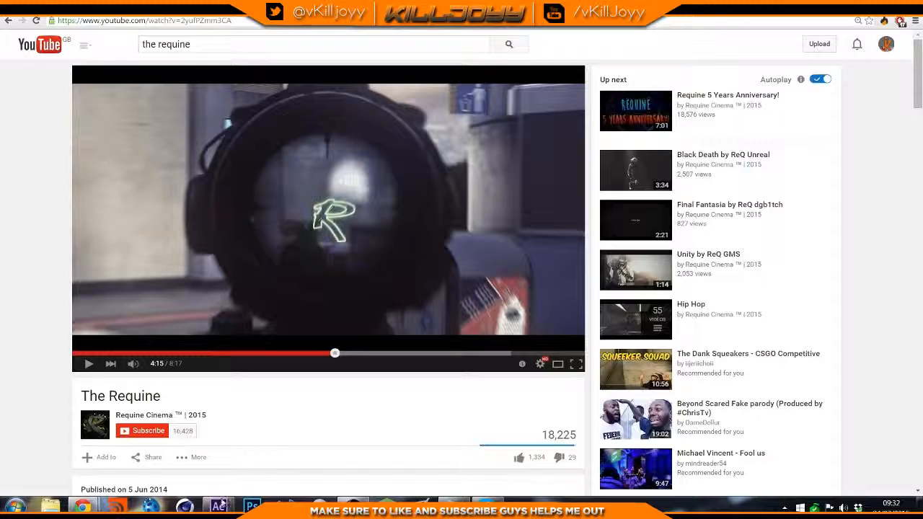
left_click(218, 507)
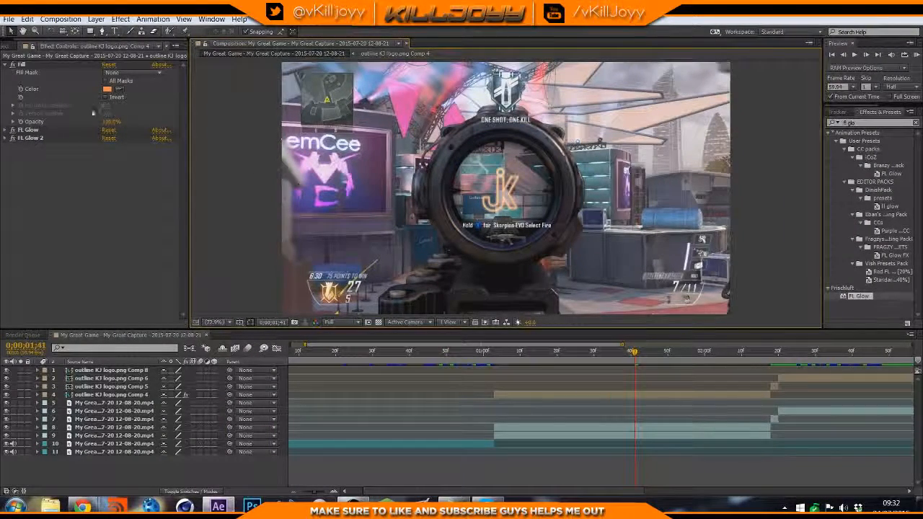
Inspect the logo's glow up close in the scope and check the FL Glow 2 settings
scroll(483, 149, "up", 2)
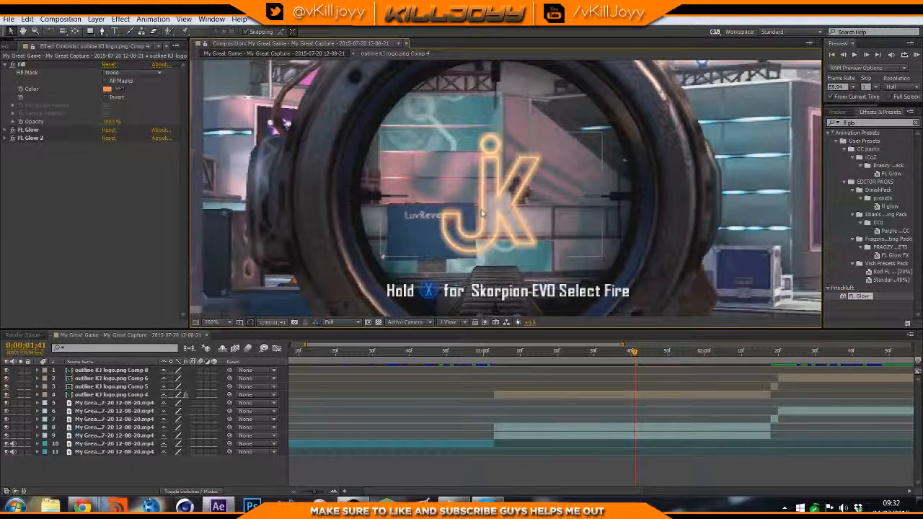
left_click_drag(12, 132, 11, 139)
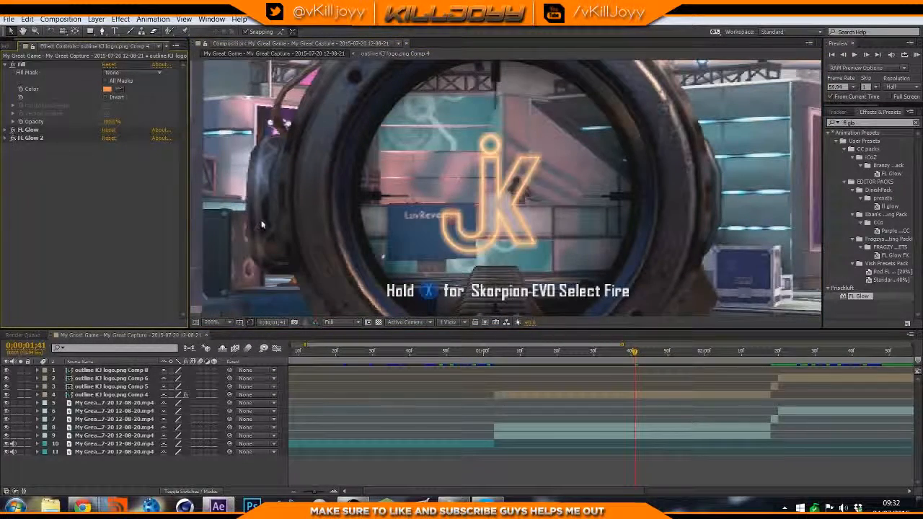
left_click(59, 138)
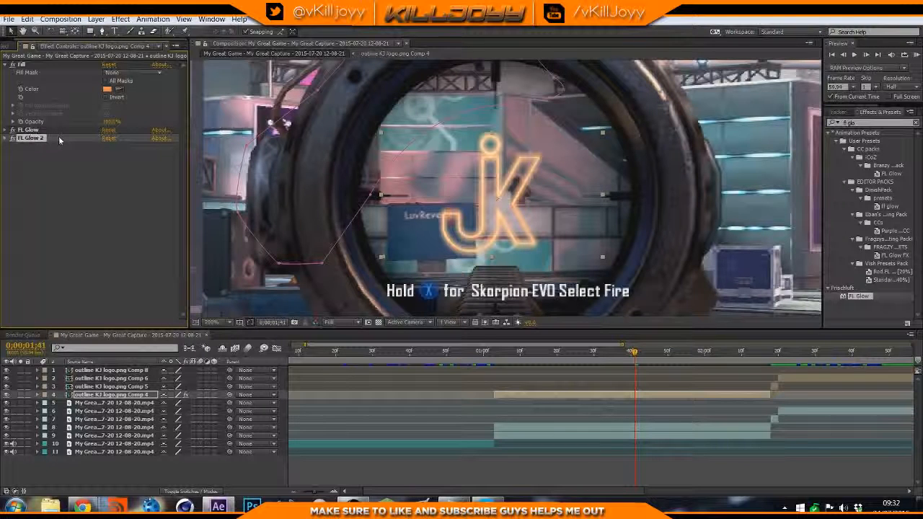
left_click(9, 139)
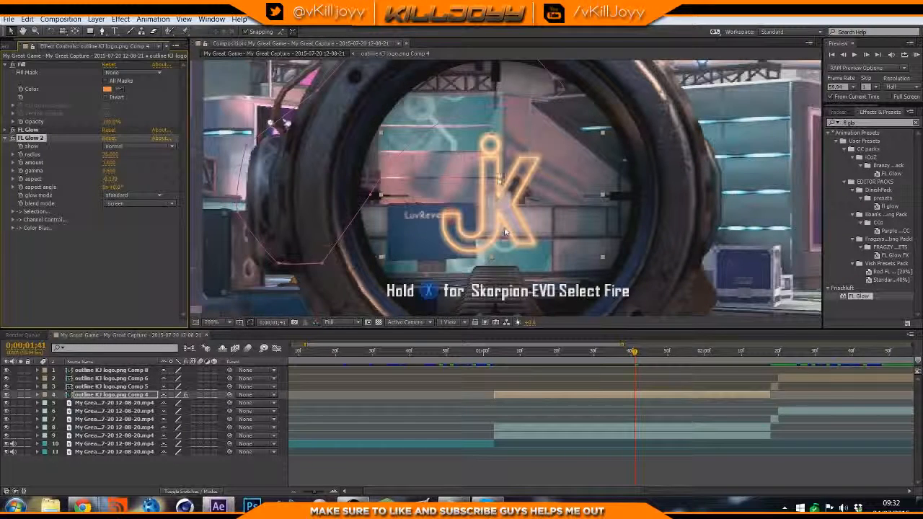
left_click(5, 138)
left_click(211, 322)
left_click(232, 140)
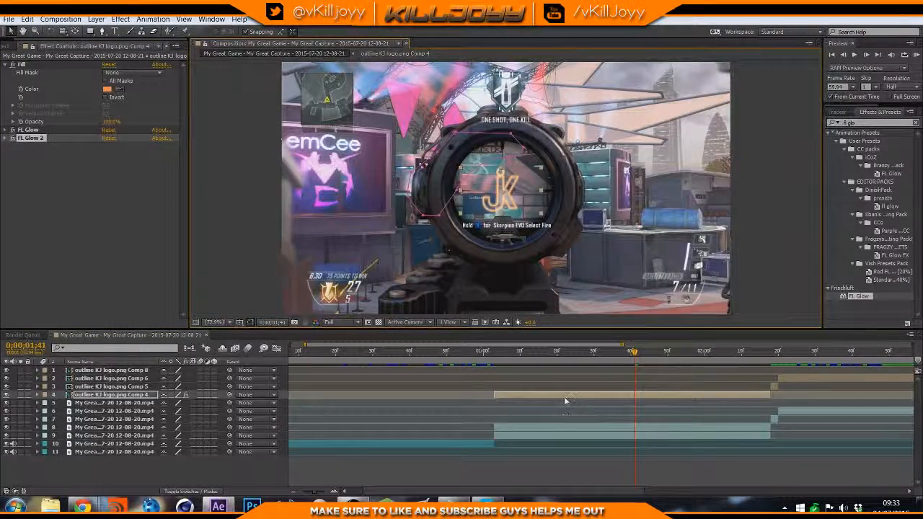
At 0;00;01;06, keyframe Mask 1 of the outline KJ logo.png Comp 4 layer completely off the logo, outside the frame
left_click(567, 397)
left_click(516, 352)
left_click_drag(513, 354, 501, 353)
key("m")
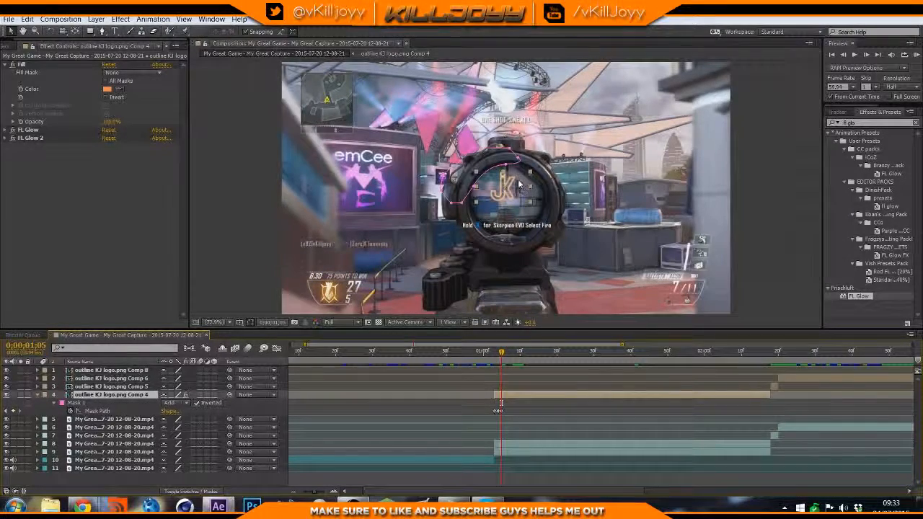
key("Page_Down")
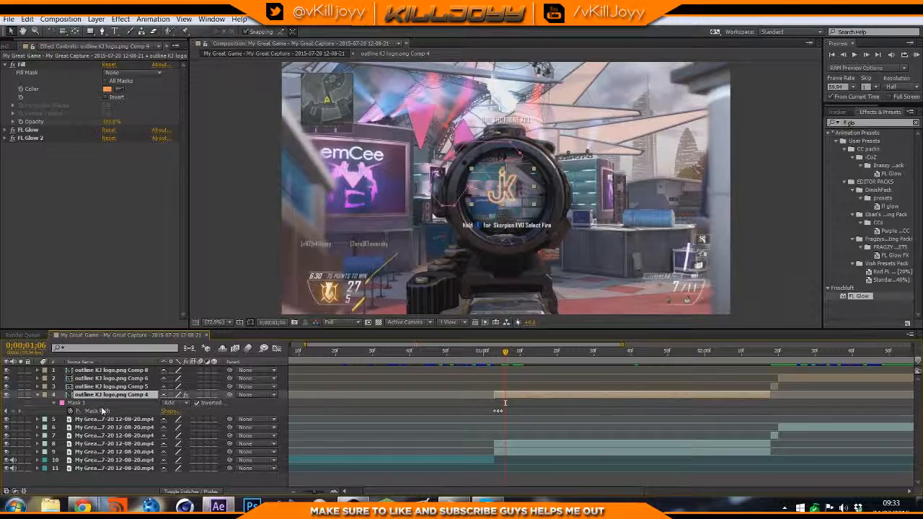
left_click(102, 412)
left_click(502, 189)
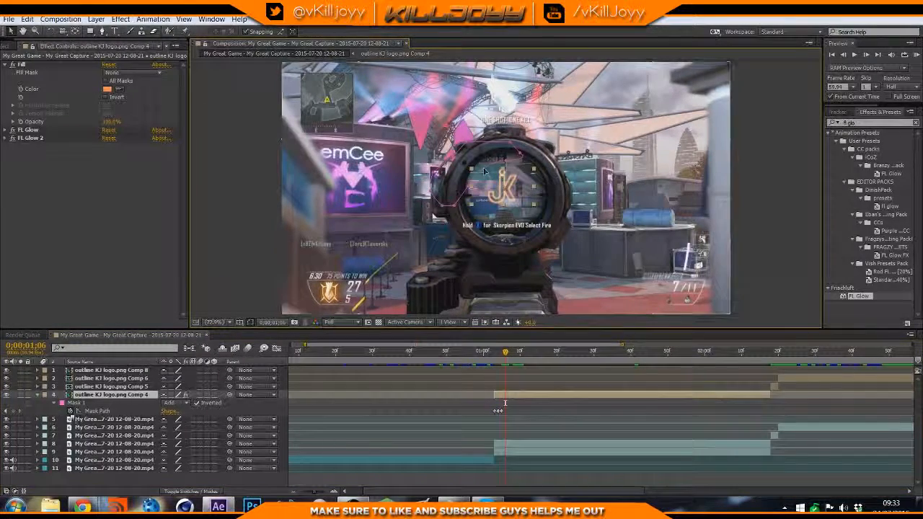
left_click(95, 410)
left_click_drag(508, 163, 229, 207)
left_click(249, 283)
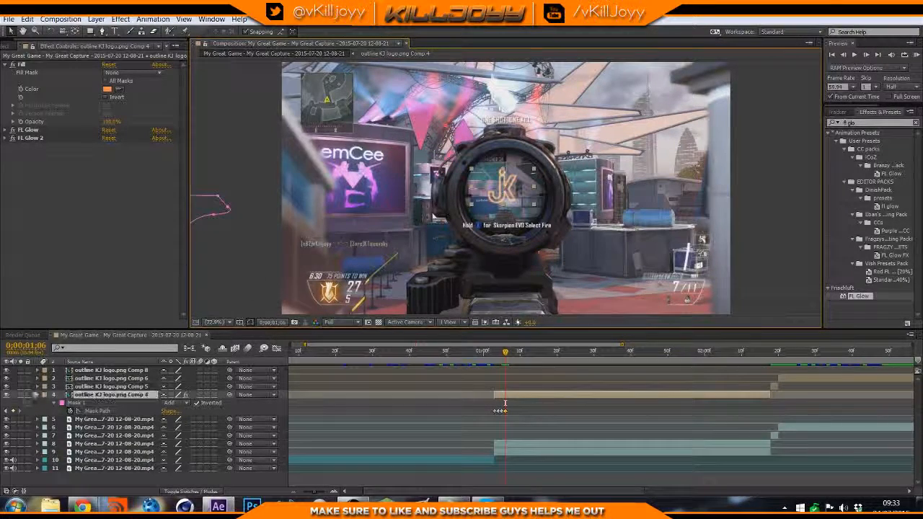
left_click(37, 394)
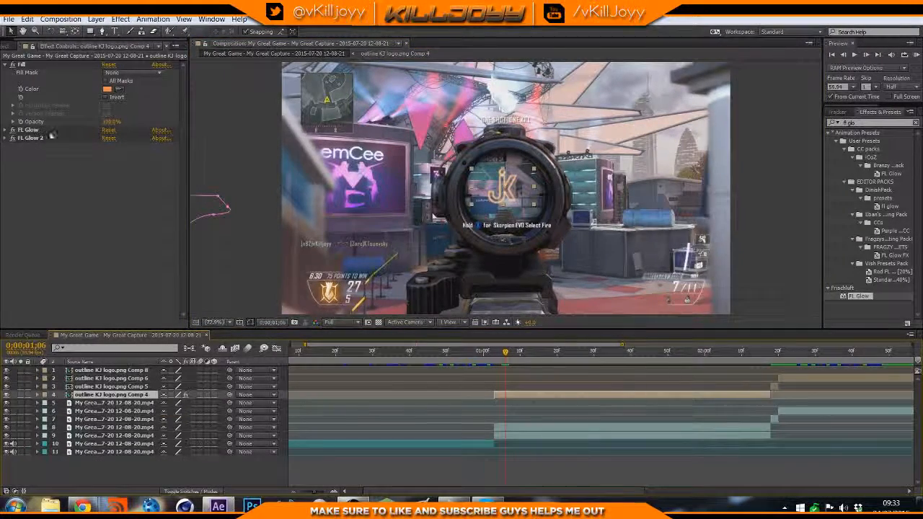
Find the Trapcode Starglow effect and apply it to the outline KJ logo.png Comp 4 layer
left_click_drag(875, 123, 810, 127)
type("starglo")
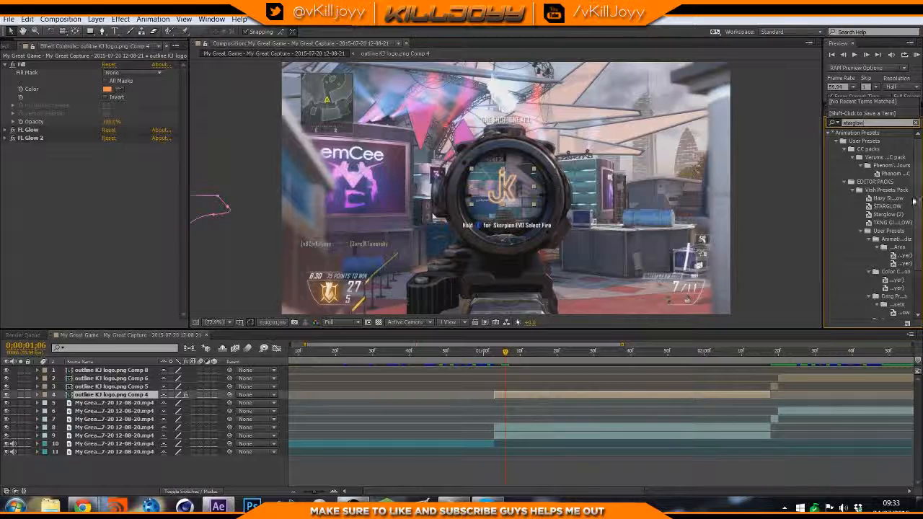
type("w")
scroll(866, 288, "down", 2)
left_click_drag(860, 316, 626, 394)
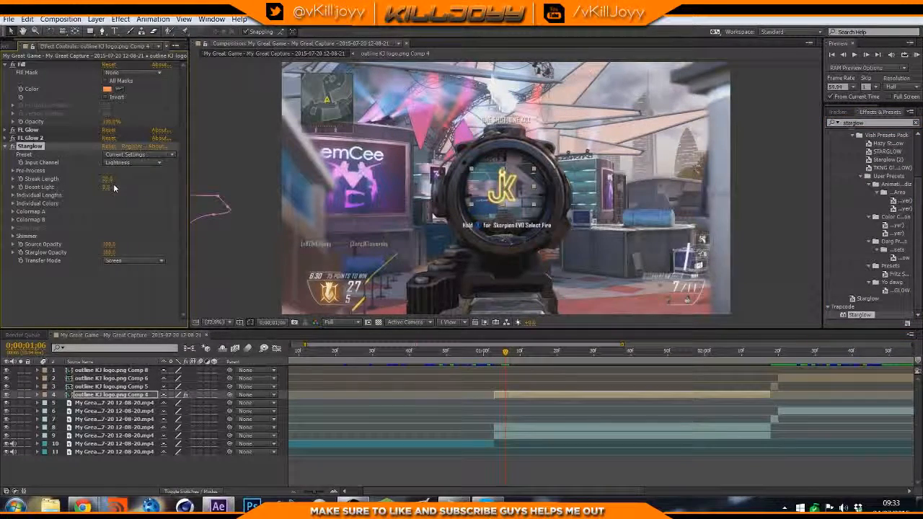
Set the Starglow preset to Warm Star and keep its input channel on Lightness
left_click(151, 157)
left_click(151, 157)
left_click(168, 154)
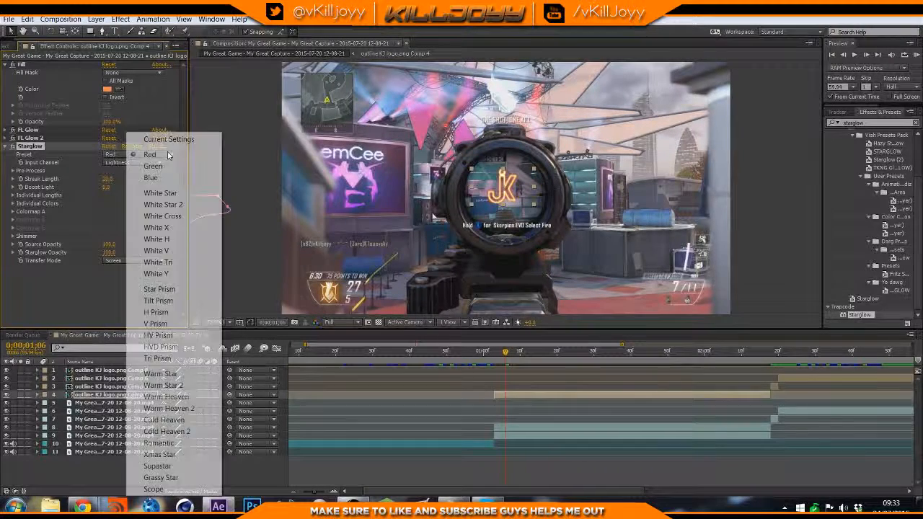
left_click(168, 377)
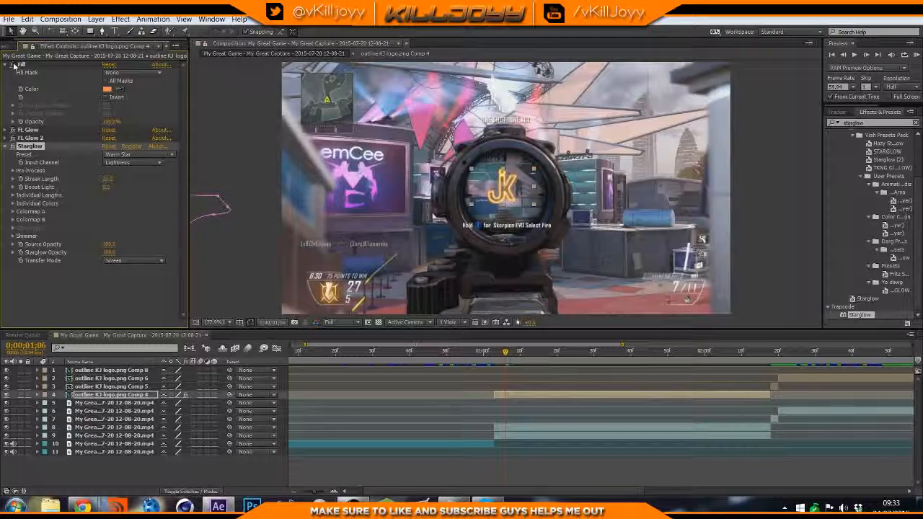
left_click(128, 163)
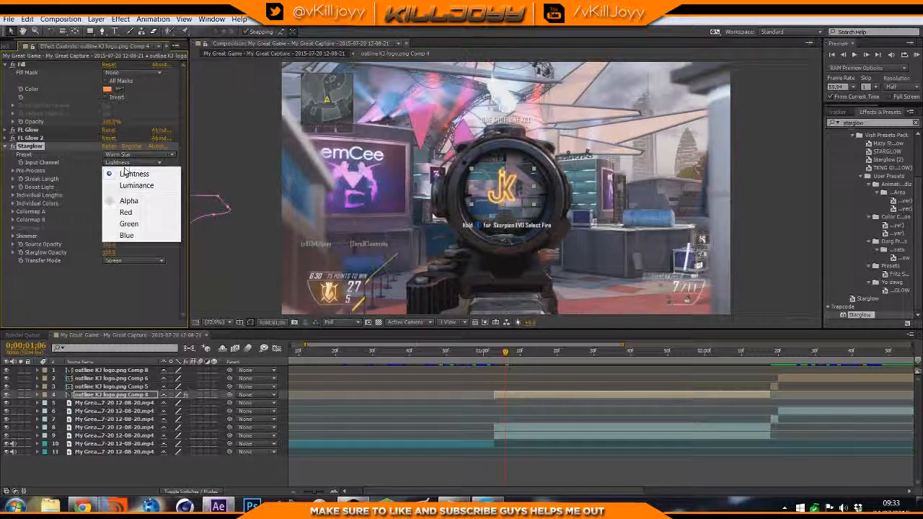
left_click(86, 198)
Set the Starglow streak length to 0.5 and increase its Boost Light
left_click(109, 178)
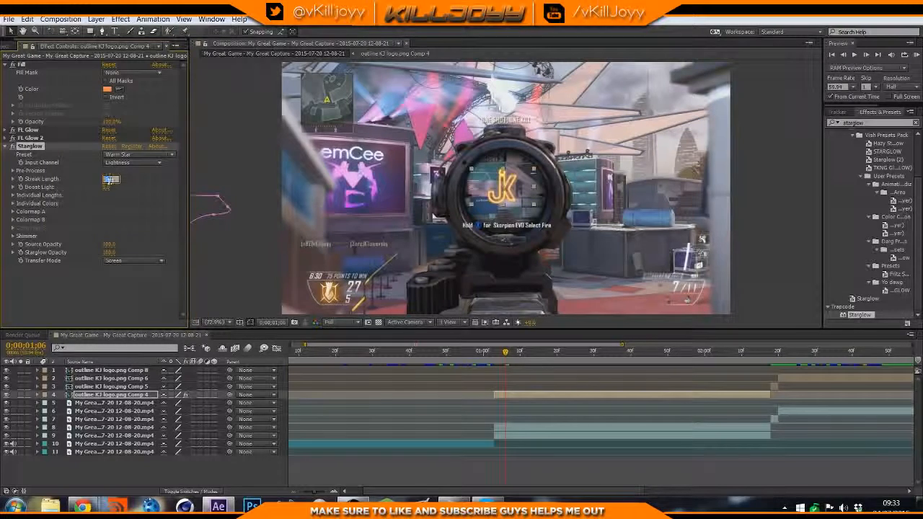
type("0.5")
key("Return")
left_click(107, 187)
type("0.")
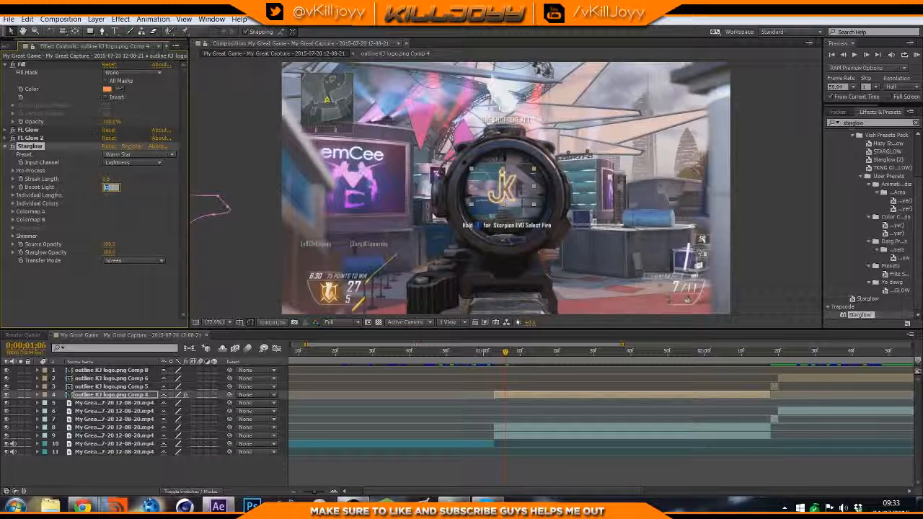
key("Return")
left_click(116, 215)
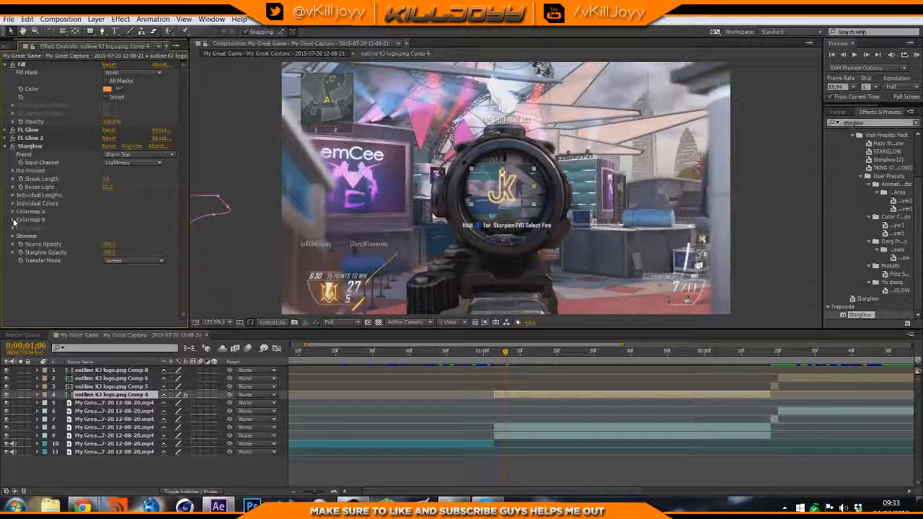
Change the Starglow Colormap B and Colormap A colors to closely matching oranges
left_click(13, 213)
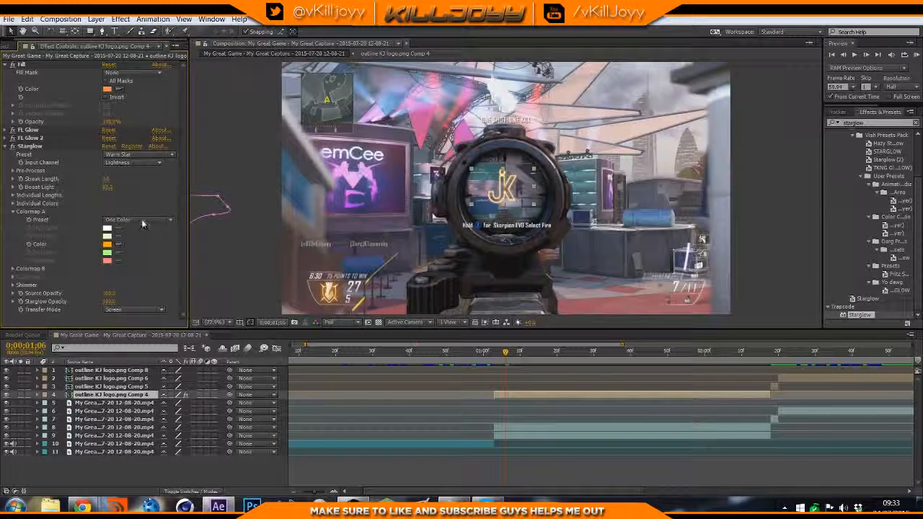
left_click(12, 269)
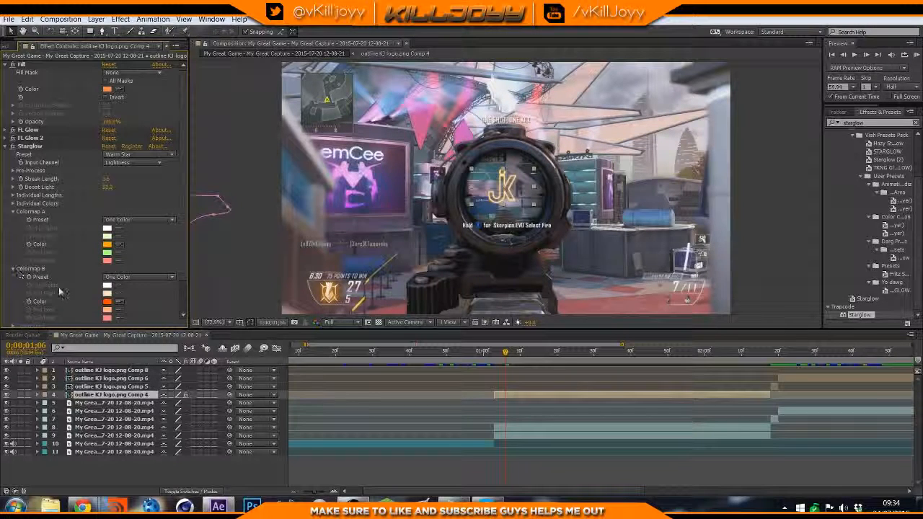
left_click(107, 302)
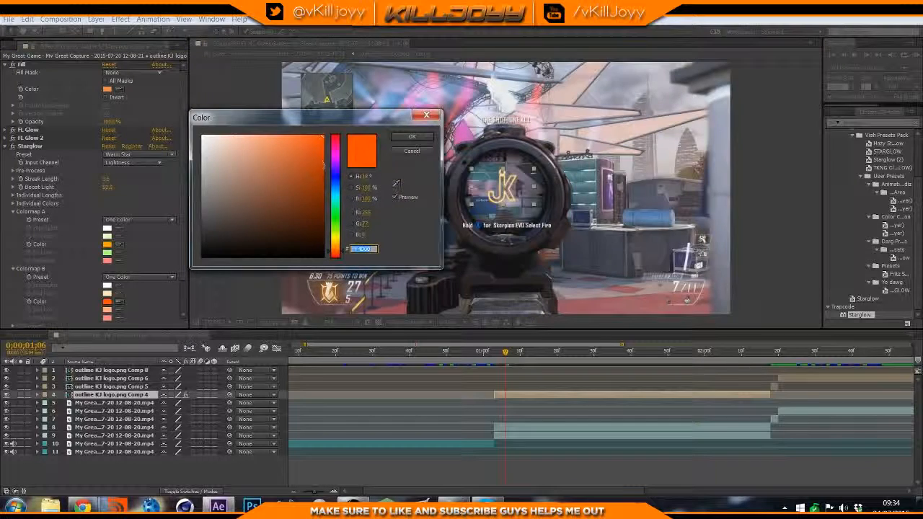
mouse_move(317, 148)
left_mouse_down()
mouse_move(321, 161)
mouse_move(326, 133)
left_mouse_up()
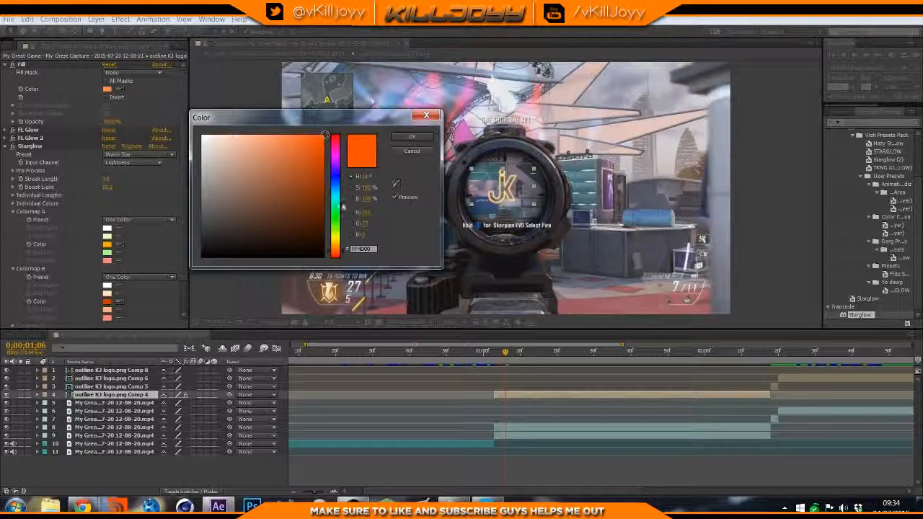
left_click_drag(344, 249, 344, 245)
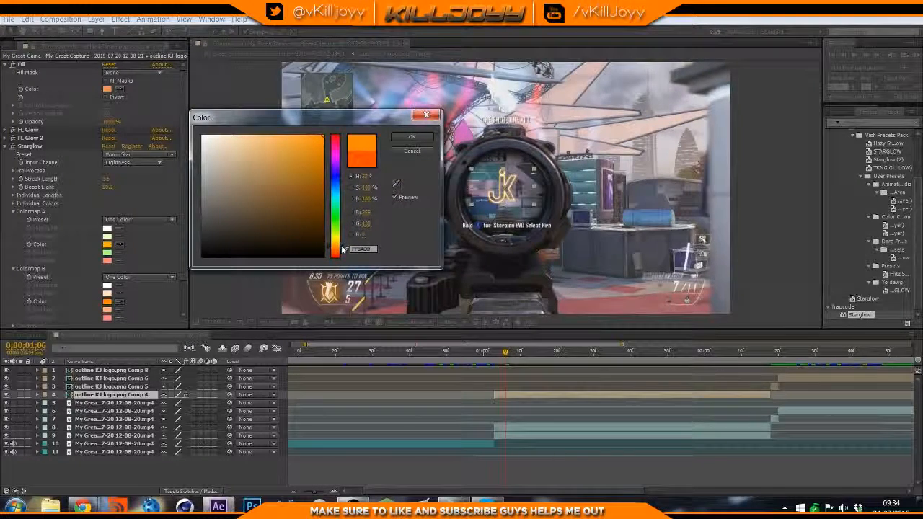
left_click(421, 138)
left_click(108, 244)
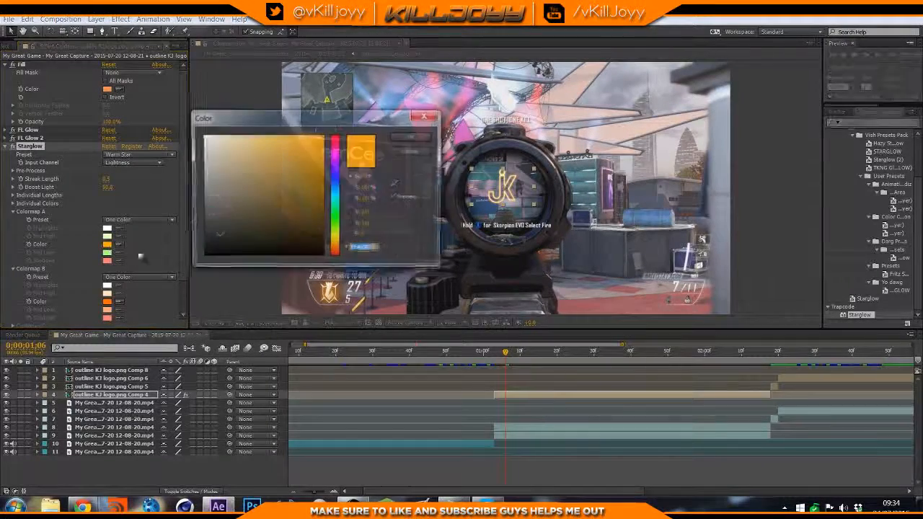
left_click_drag(341, 248, 342, 249)
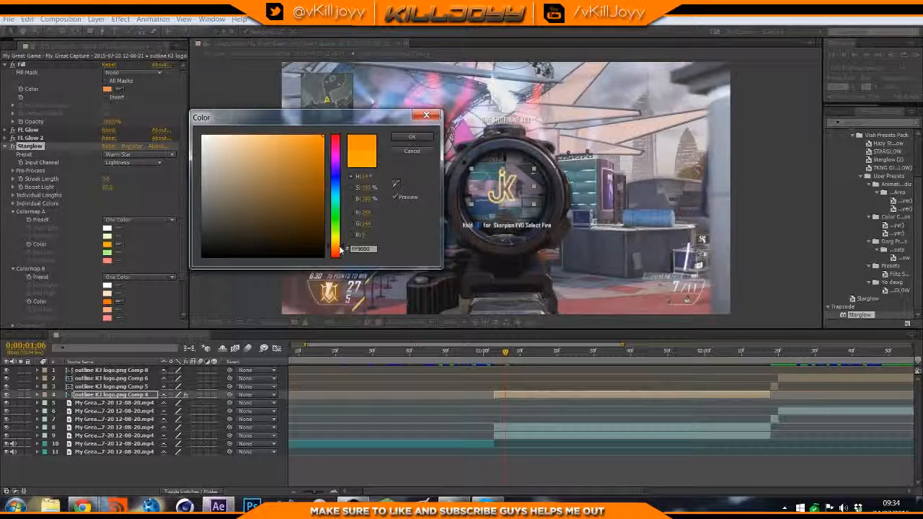
left_click(407, 139)
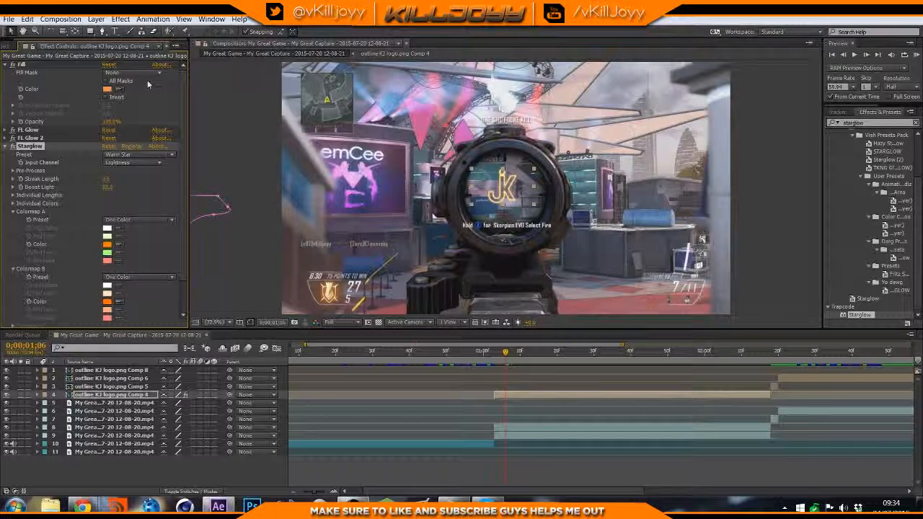
Keep the Warm Star preset and collapse the Starglow effect's settings
left_click(145, 154)
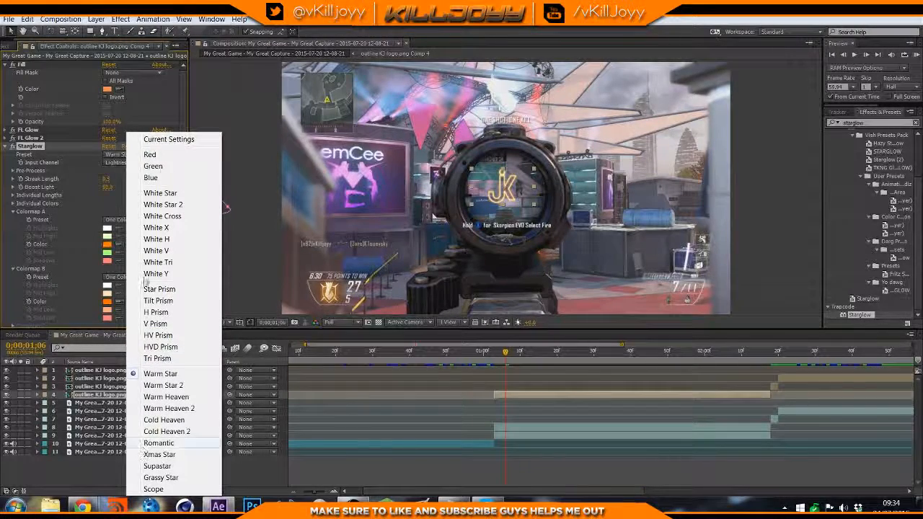
left_click(88, 158)
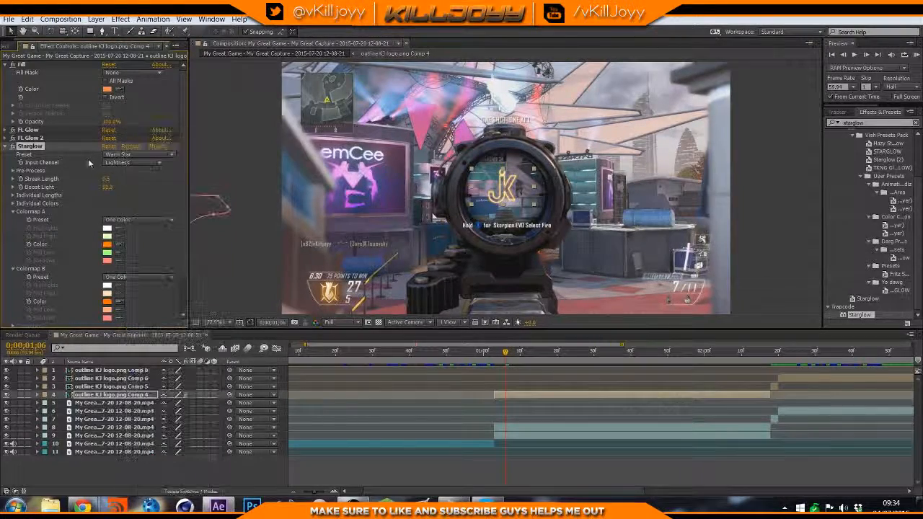
left_click(6, 146)
left_click(6, 147)
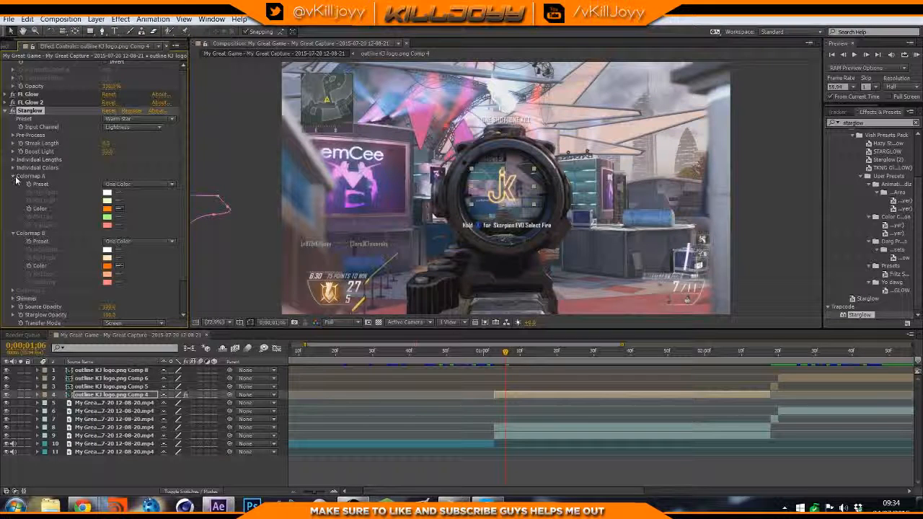
left_click(6, 111)
Find the Unsharp Mask effect and add it below Starglow on the logo layer
left_click(870, 123)
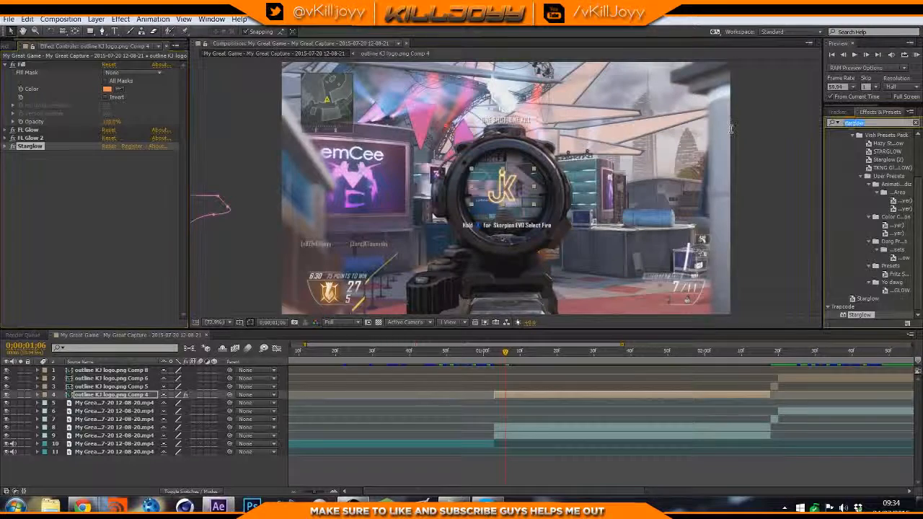
type("ui")
key("BackSpace")
type("nsh")
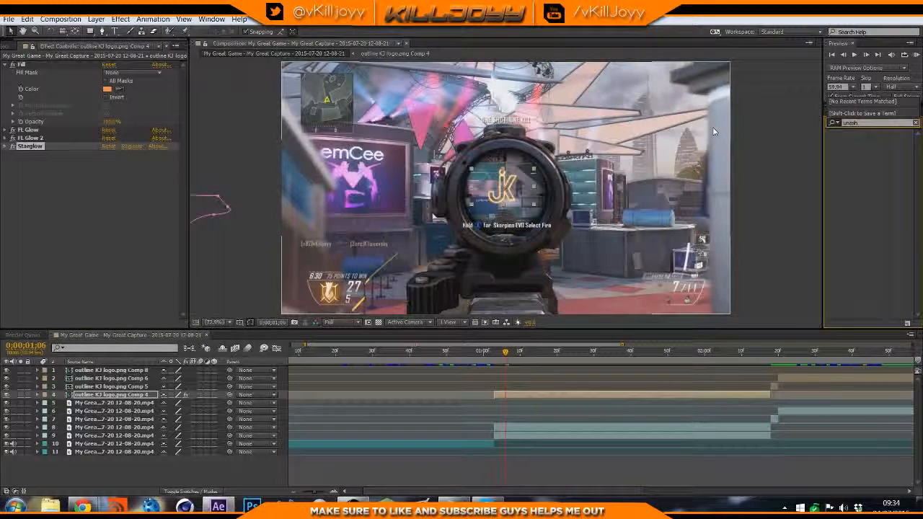
key("BackSpace")
key("BackSpace")
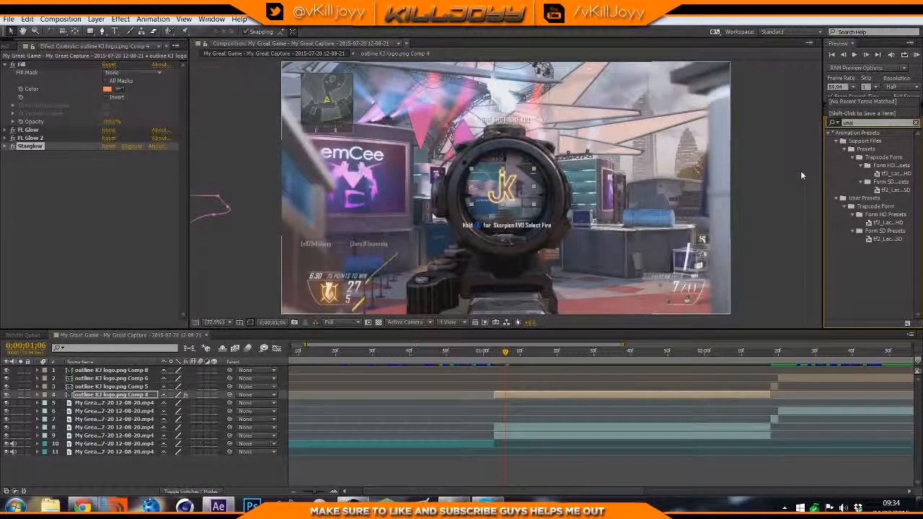
key("BackSpace")
type("sha")
left_click_drag(888, 186, 101, 155)
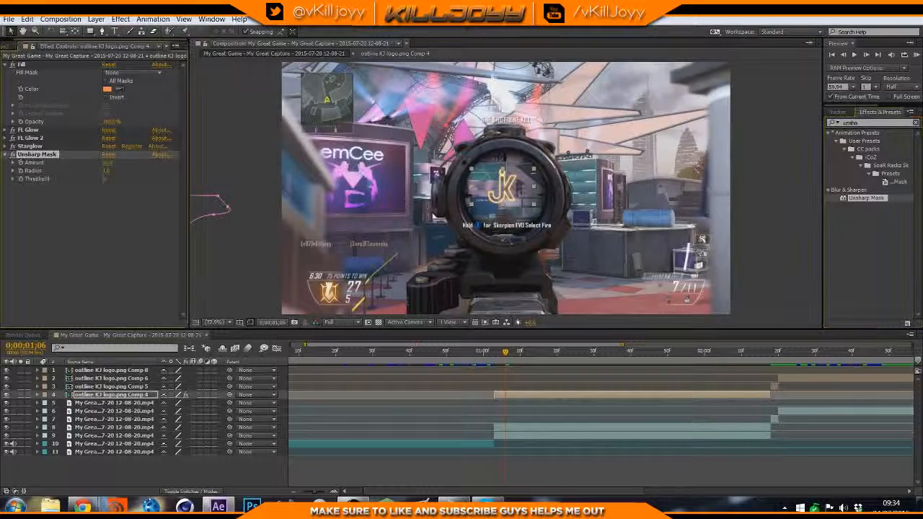
Set the Unsharp Mask's Radius to 5 and its Threshold to 5 on the logo layer
left_click(107, 171)
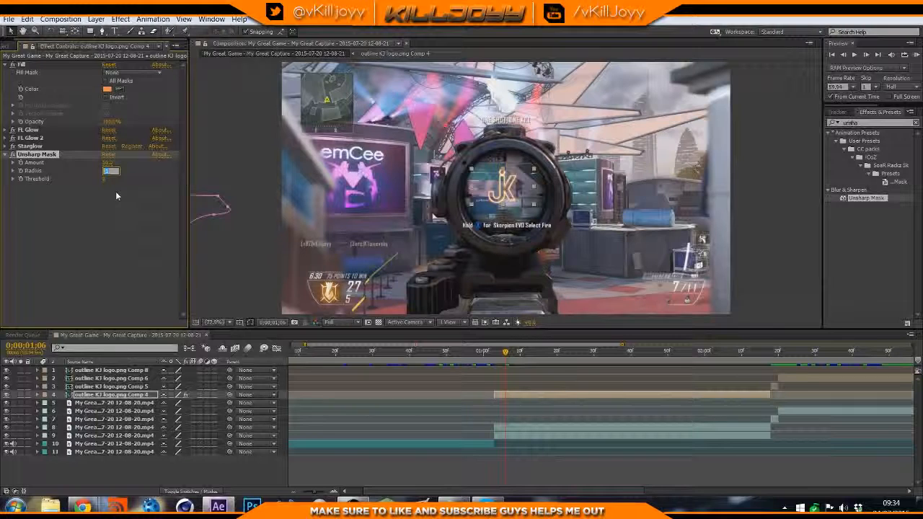
type("5")
key("Return")
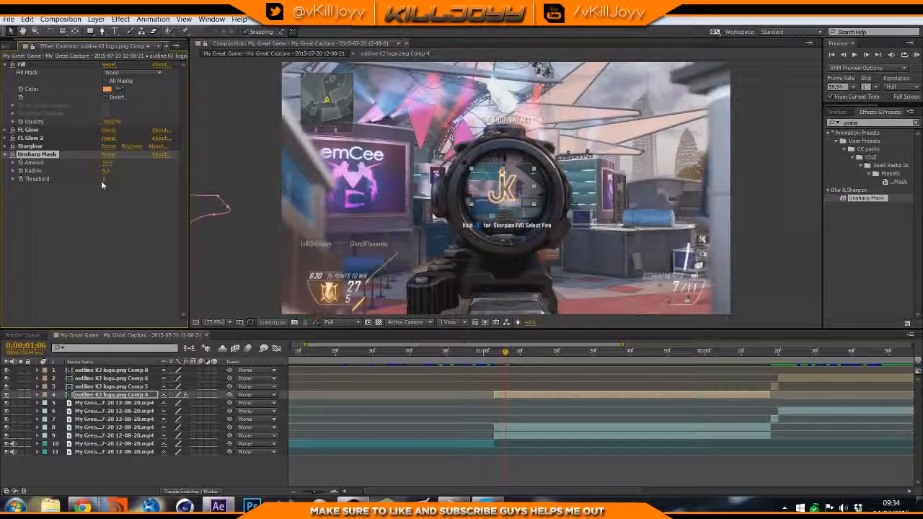
type("5")
left_click(126, 255)
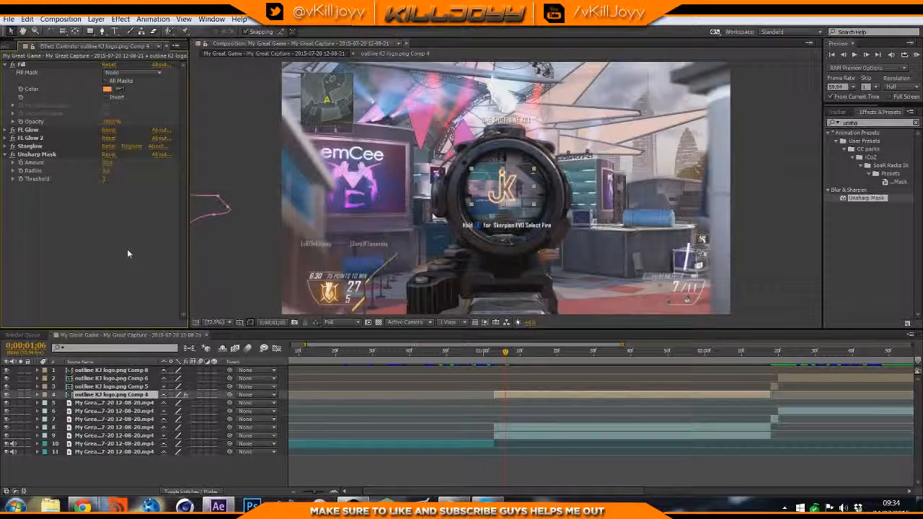
left_click(266, 233)
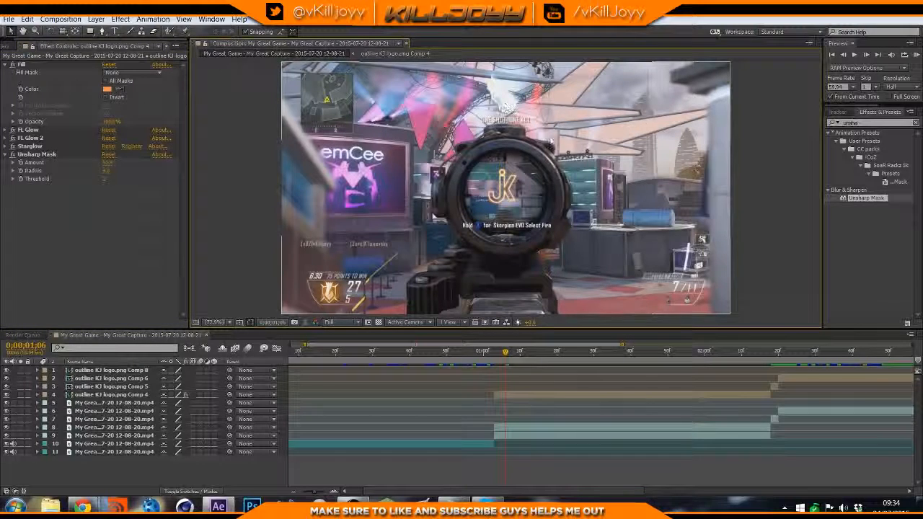
Find the Vibrance effect and add it below Unsharp Mask on the logo layer
left_click(870, 123)
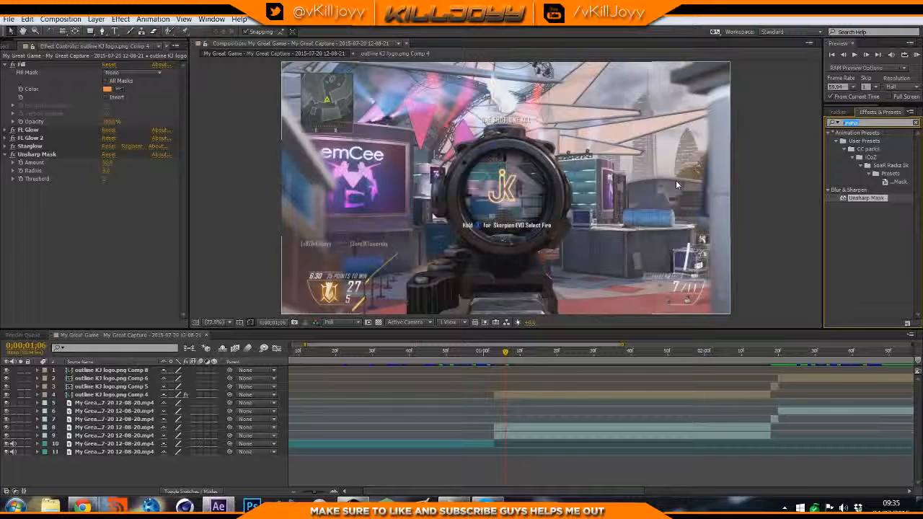
type("vibra")
key("BackSpace")
key("BackSpace")
key("BackSpace")
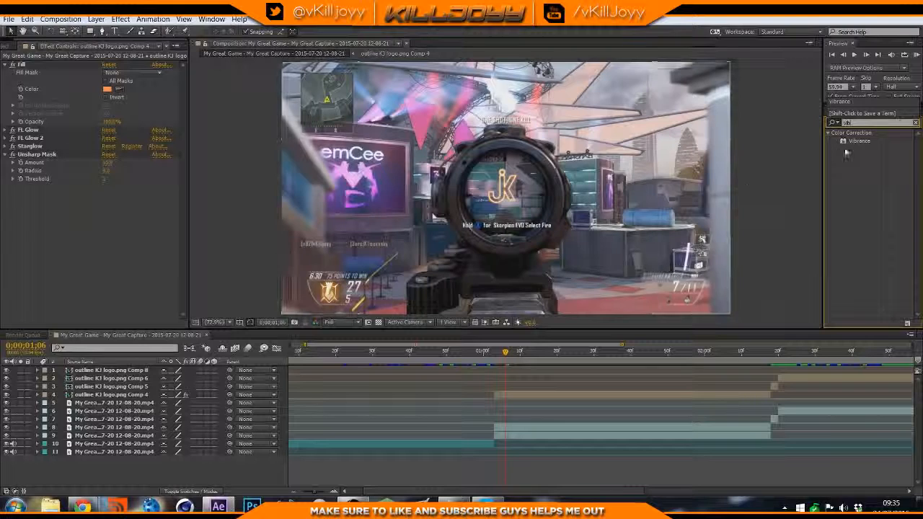
left_click(864, 141)
left_click(843, 153)
left_click_drag(858, 142, 140, 249)
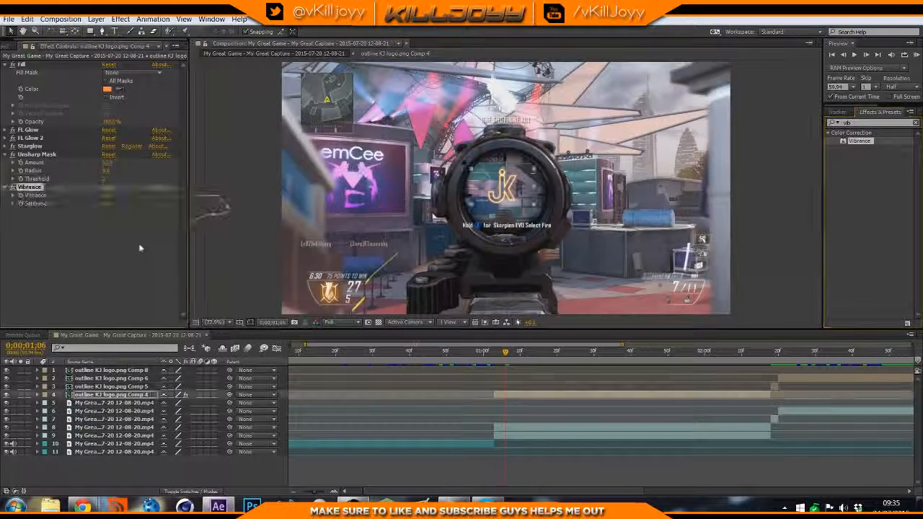
Set the effect's Vibrance value to 100, check the logo up close, and collapse the Unsharp Mask, Vibrance and Fill settings
left_click(5, 155)
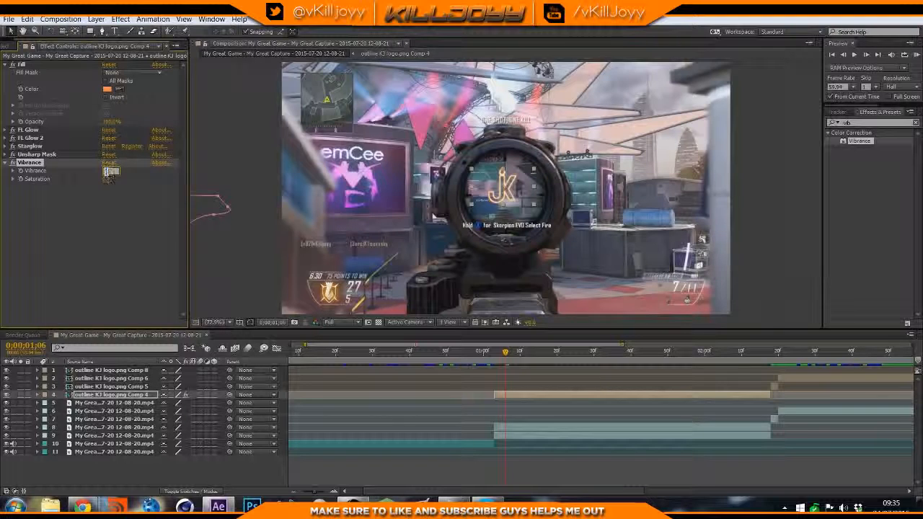
key("Return")
left_click(264, 214)
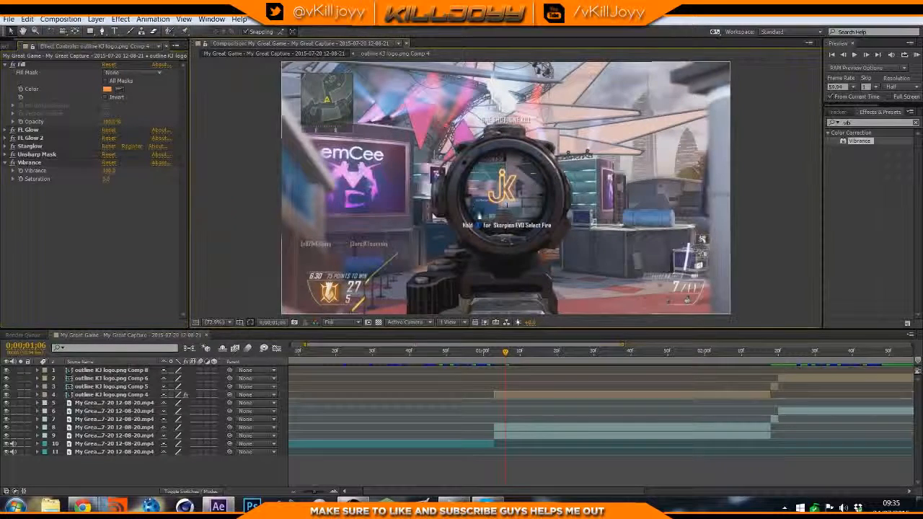
scroll(515, 208, "up", 3)
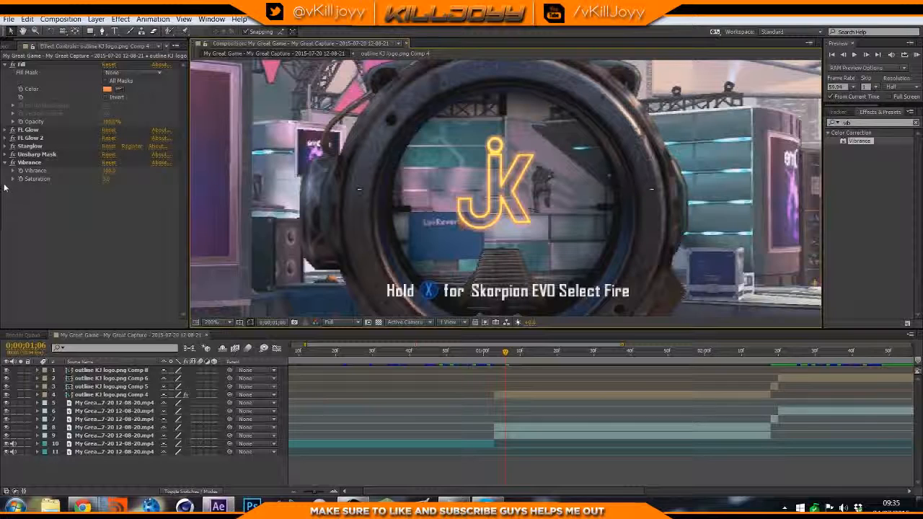
left_click(12, 163)
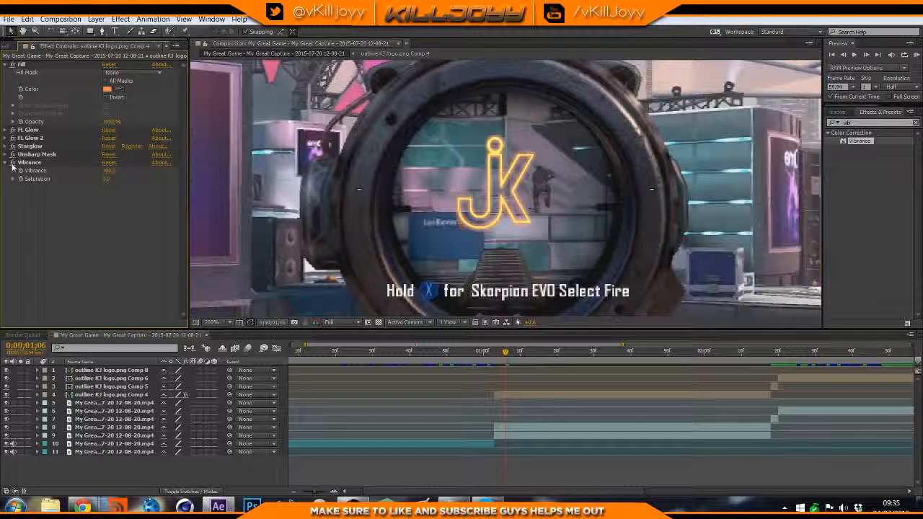
left_click(6, 163)
left_click(211, 321)
left_click(220, 142)
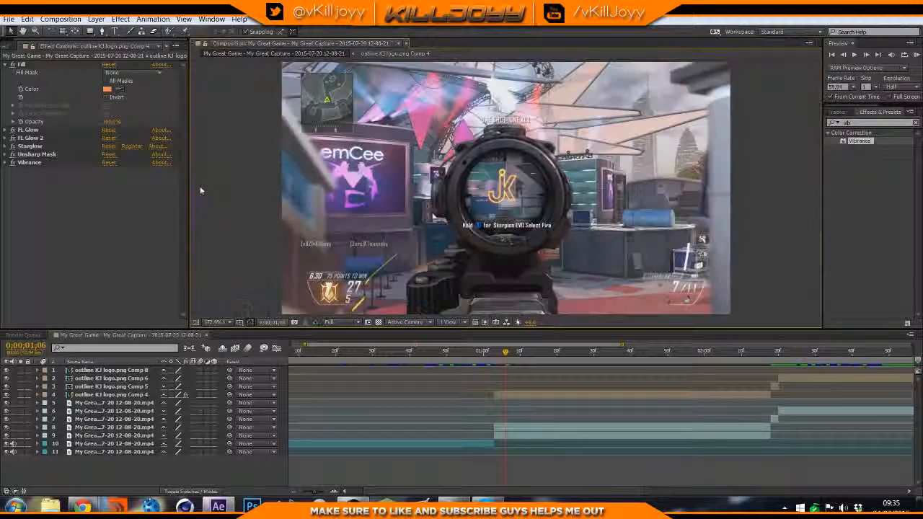
left_click_drag(520, 345, 583, 361)
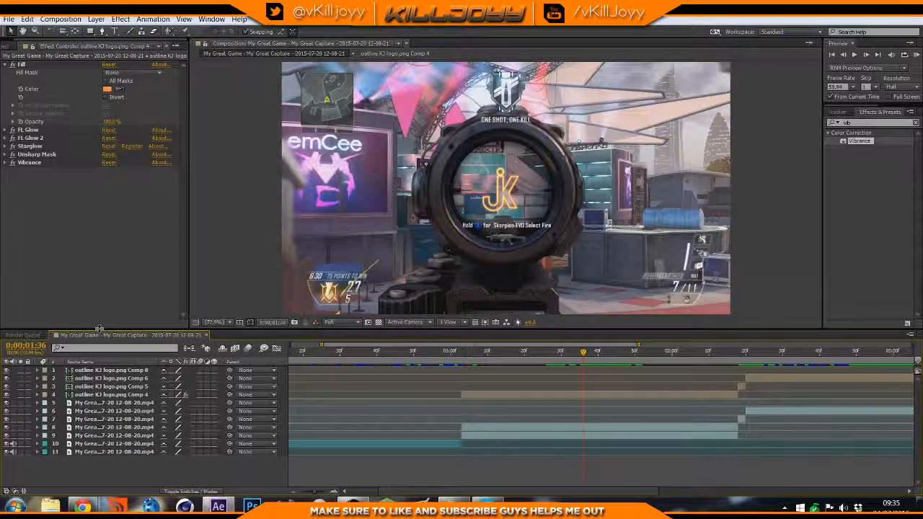
left_click(5, 67)
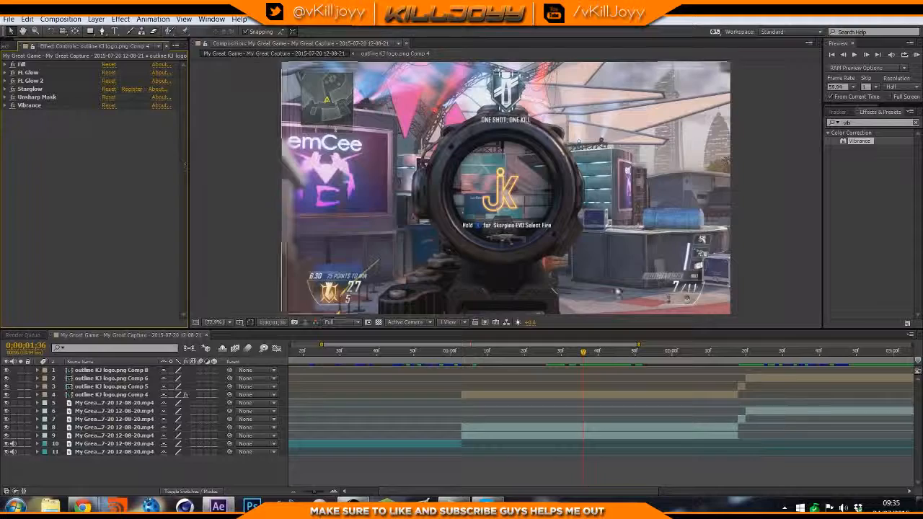
End the work area at the end of the logo clip near 0;00;02;17 and preview the composition from its start
left_click(735, 354)
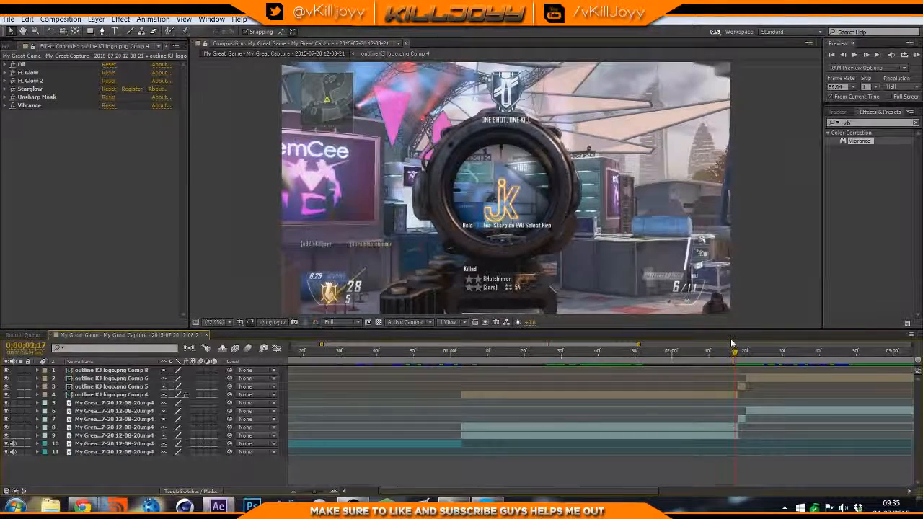
right_click(701, 360)
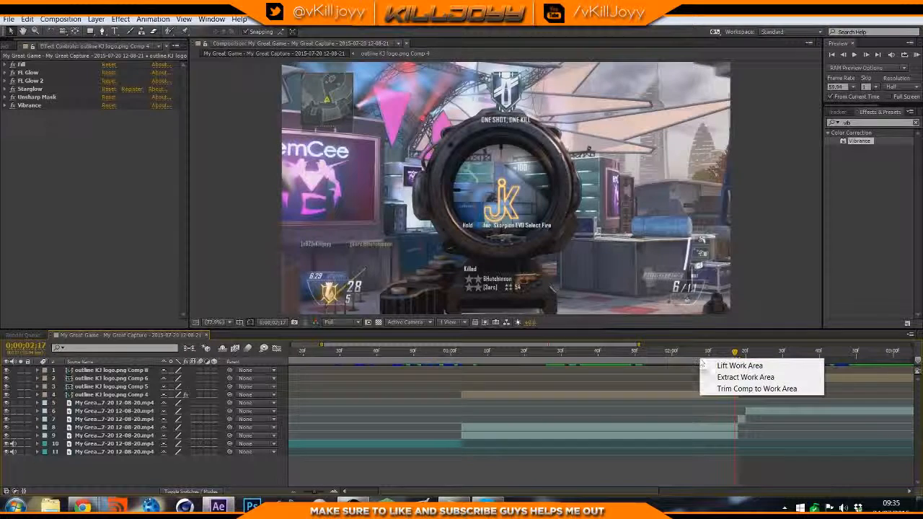
left_click(746, 377)
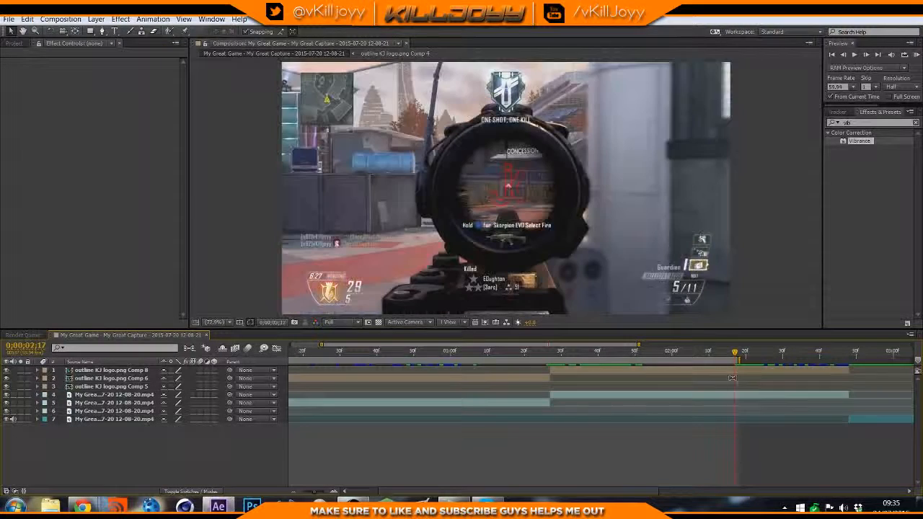
left_click_drag(740, 354, 256, 336)
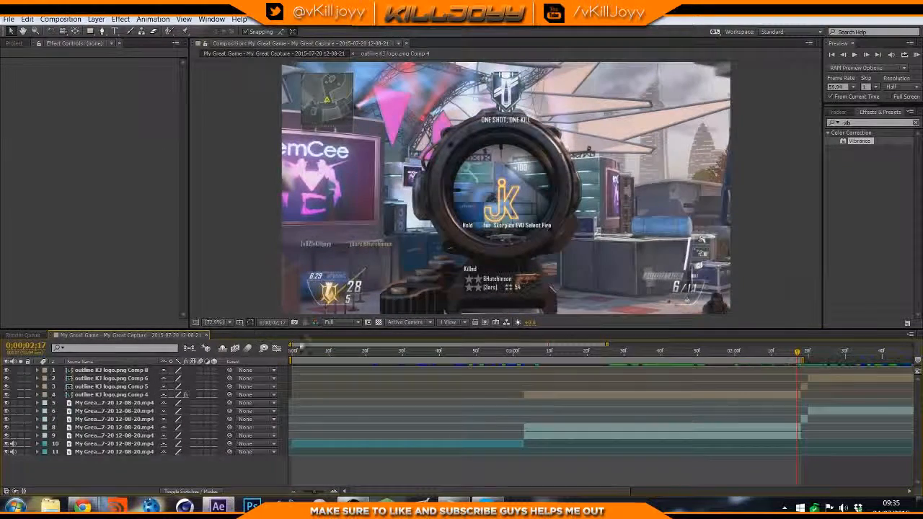
key("Home")
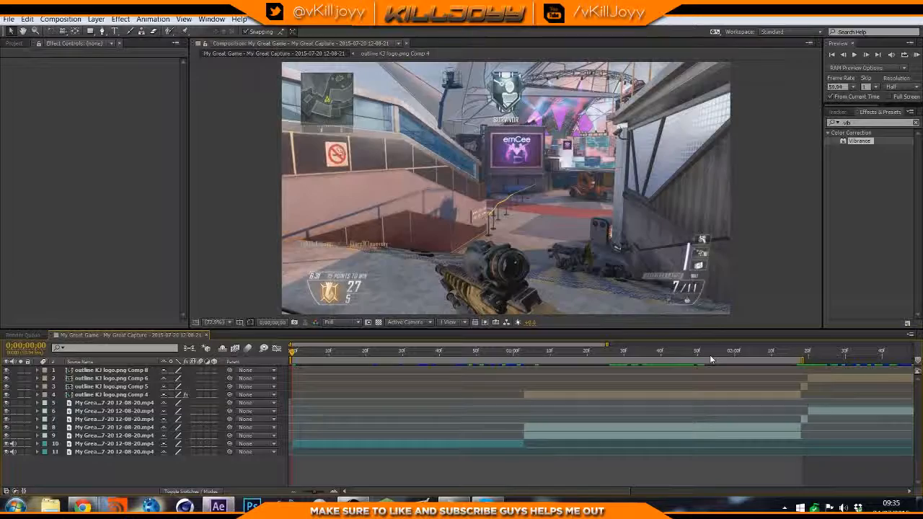
key("space")
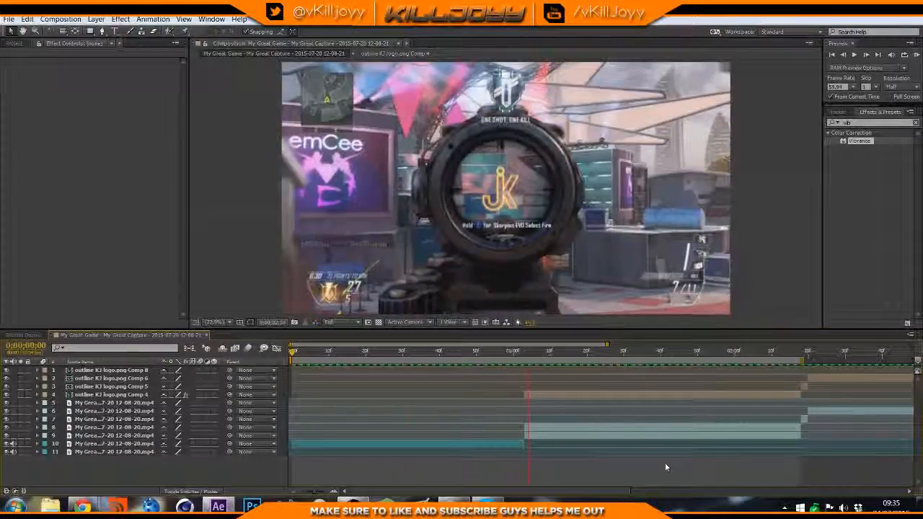
Scrub through the clip with the logo in the scope to examine its motion and glow
left_click_drag(685, 353, 660, 355)
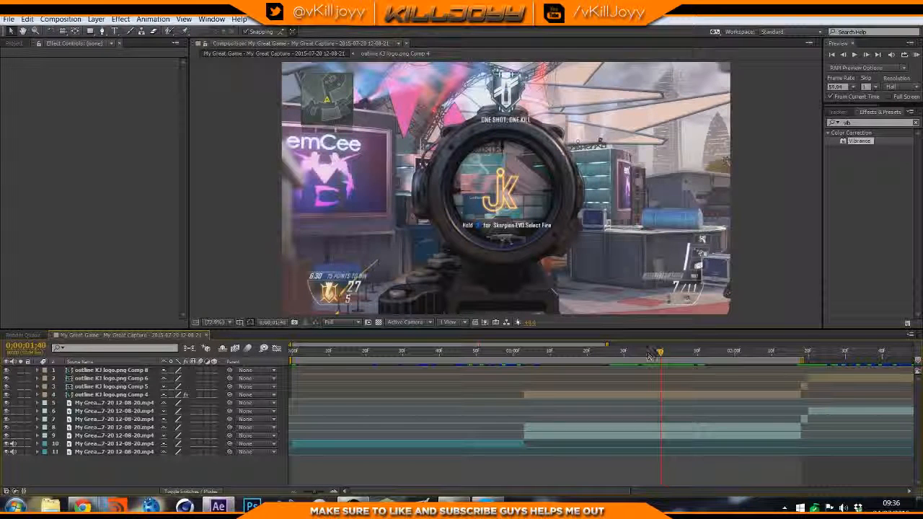
left_click(565, 352)
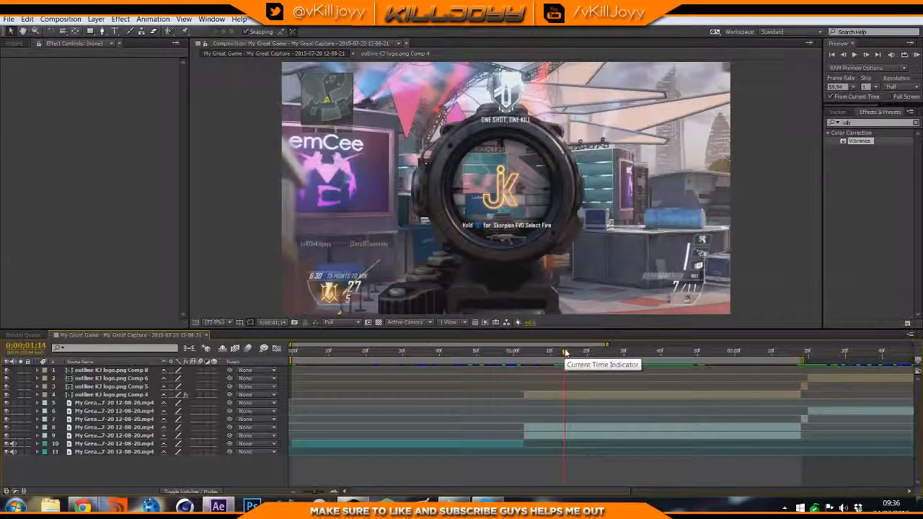
left_click(648, 352)
left_click(790, 352)
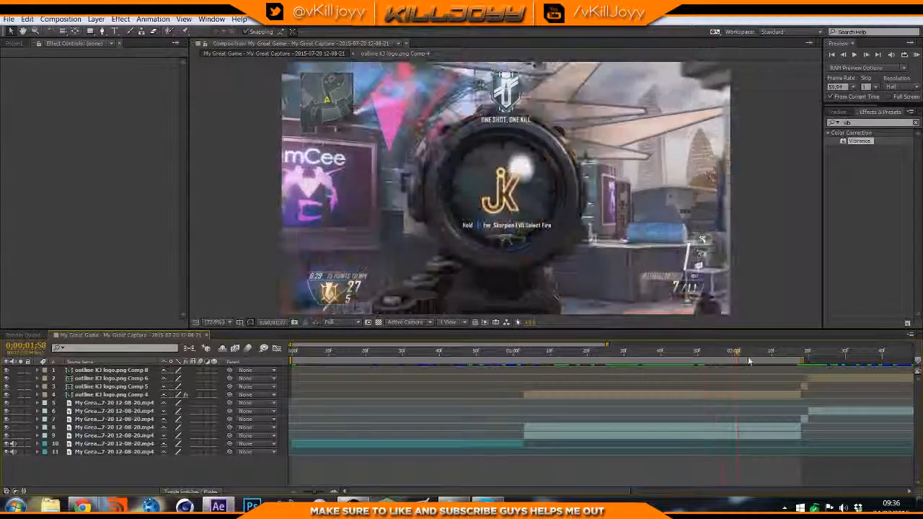
left_click_drag(790, 352, 695, 363)
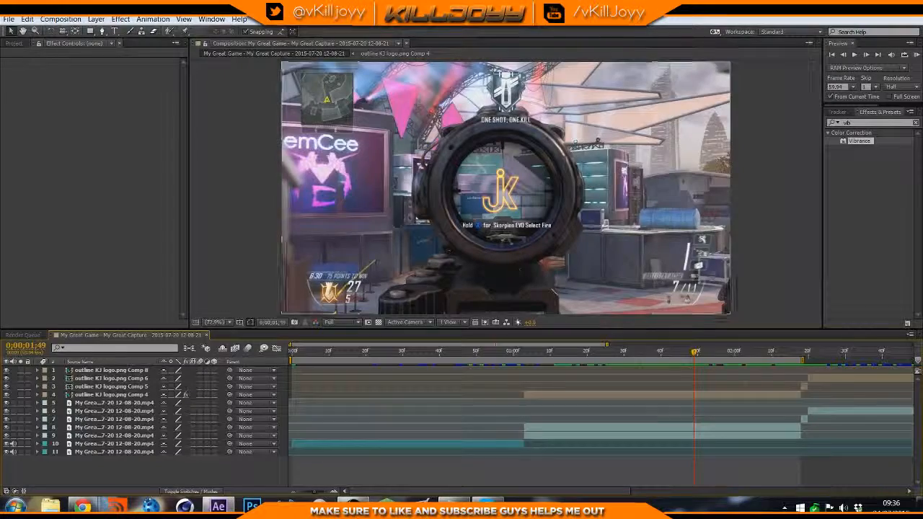
left_click_drag(715, 353, 521, 354)
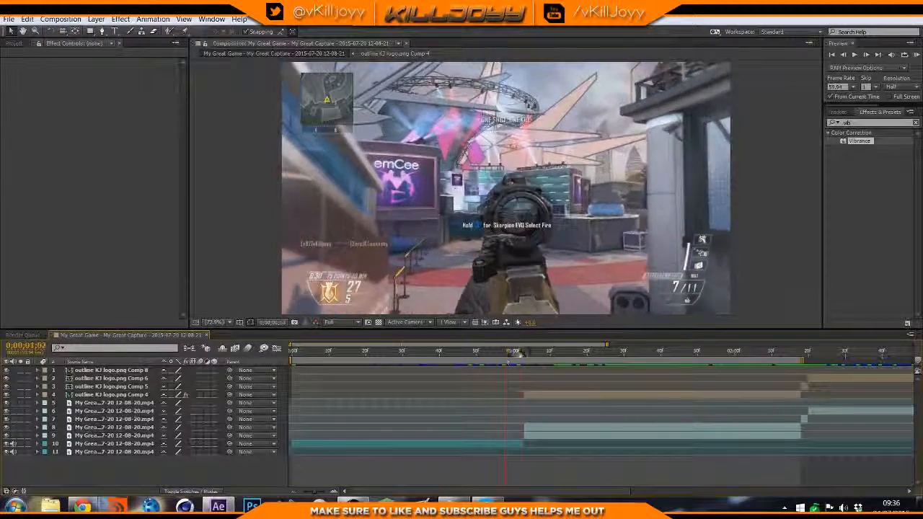
left_click(590, 352)
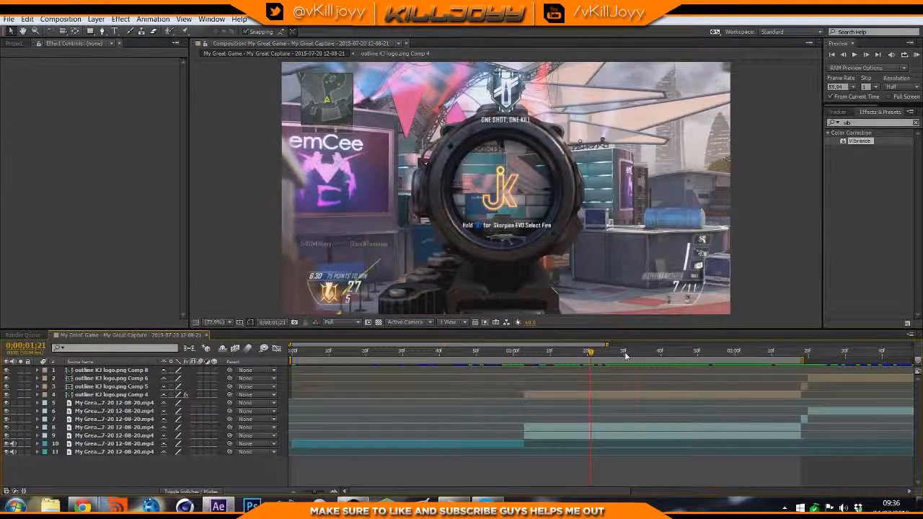
left_click(664, 352)
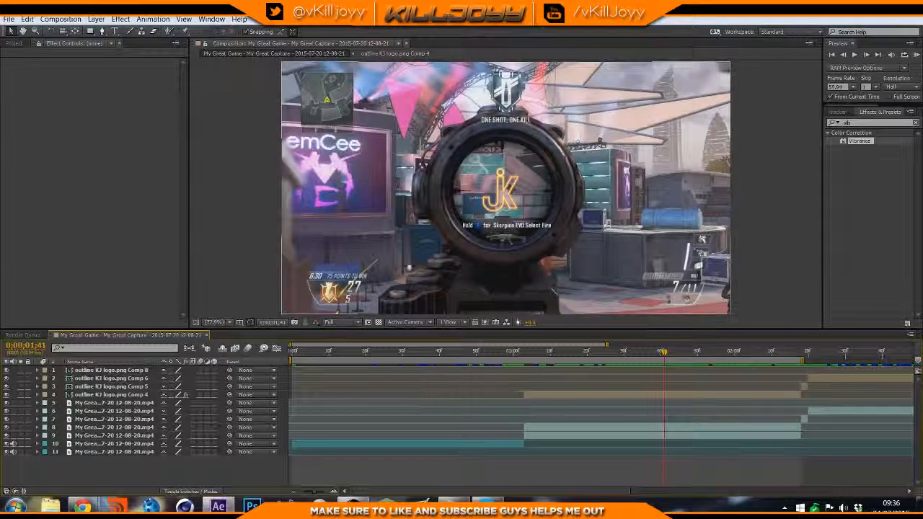
left_click(22, 336)
left_click(94, 335)
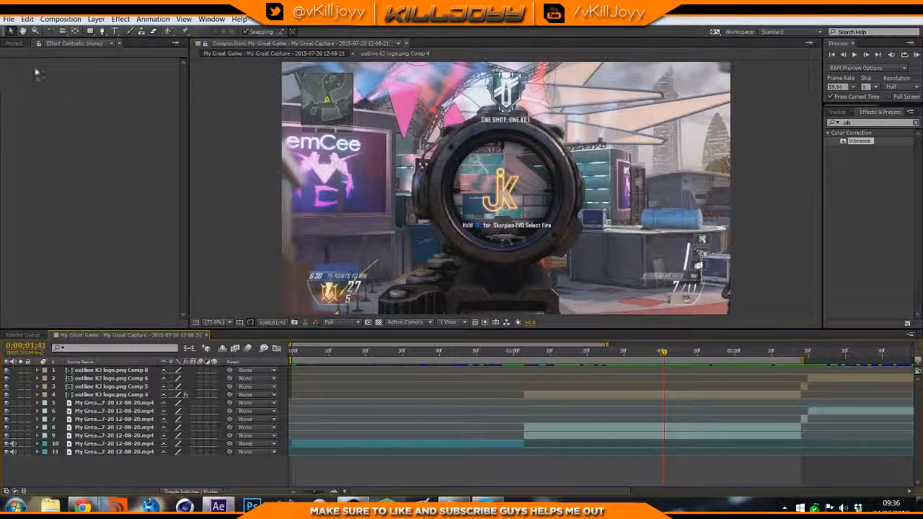
left_click(13, 43)
double_click(65, 247)
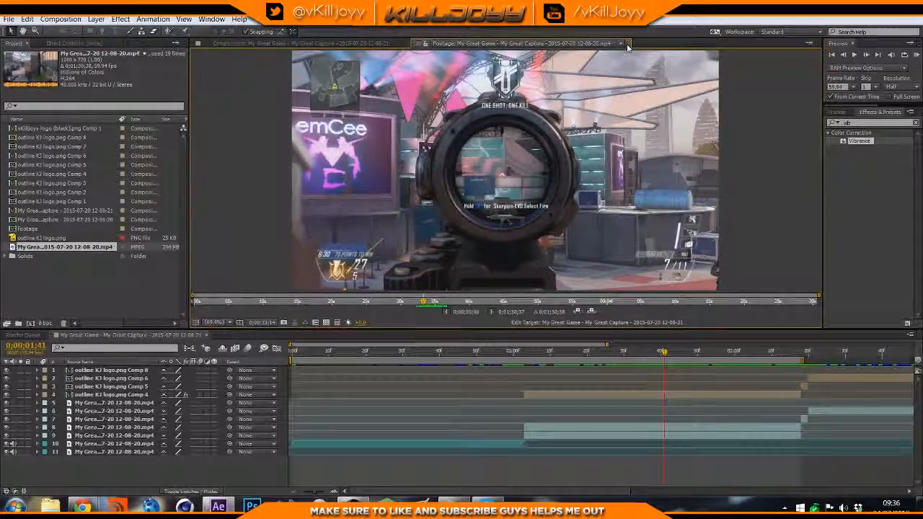
left_click(629, 44)
left_click(72, 220)
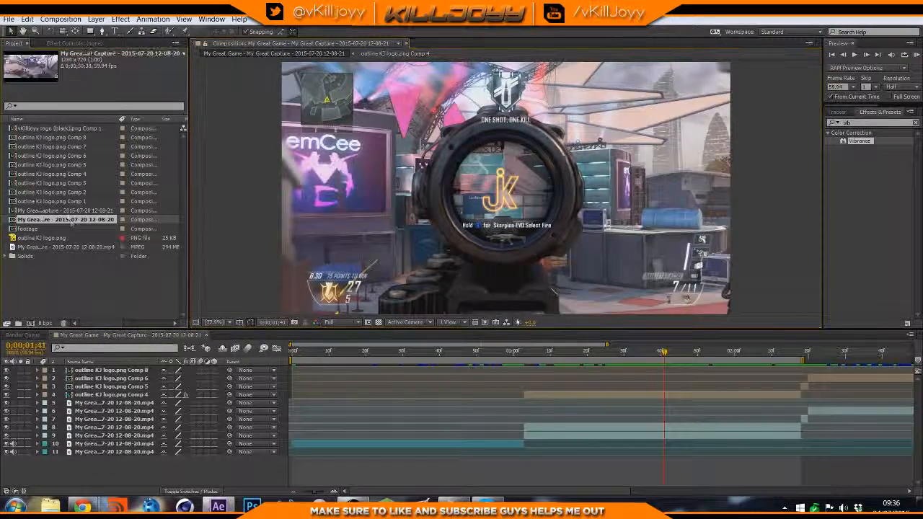
double_click(65, 219)
left_click(97, 370)
left_click(101, 379, "shift")
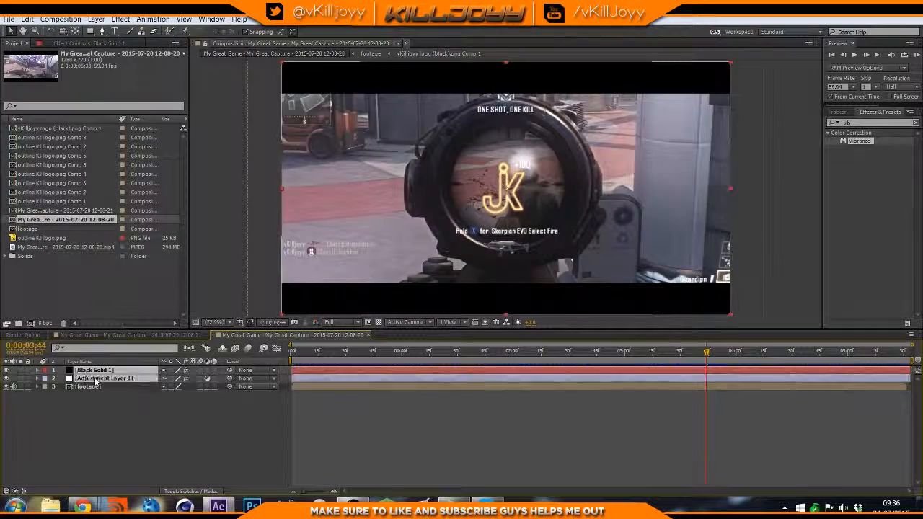
left_click(110, 337)
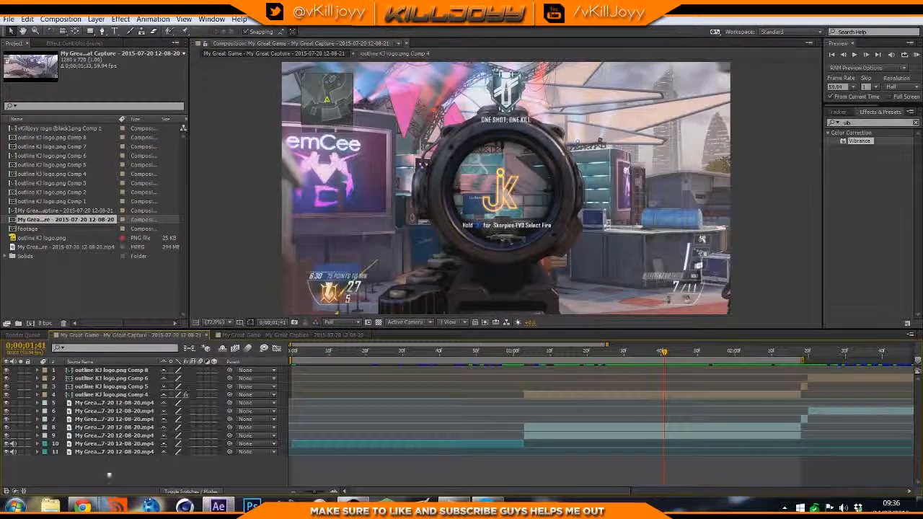
key("ctrl+v")
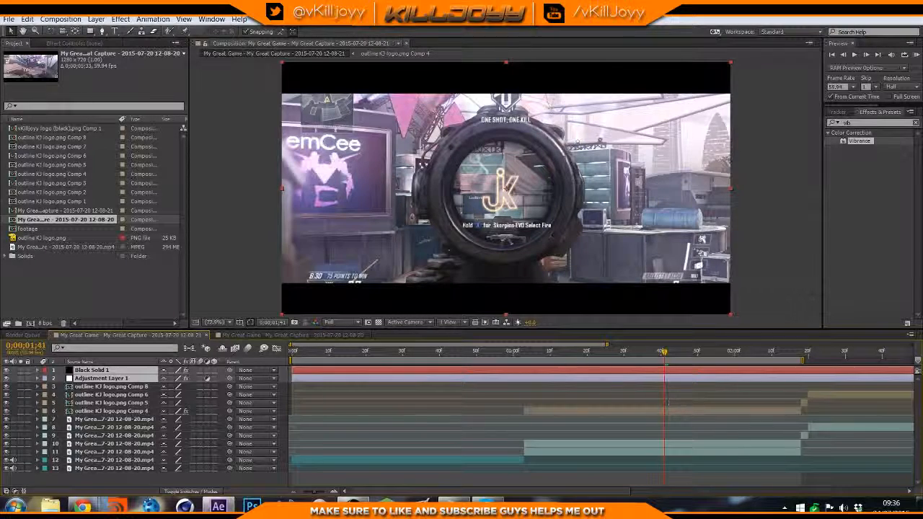
left_click(746, 478)
Apply the Hue/Saturation effect to the outline KJ logo.png Comp 4 layer at 0;00;01;30
left_click_drag(665, 353, 624, 354)
left_click(664, 412)
left_click_drag(866, 124, 835, 126)
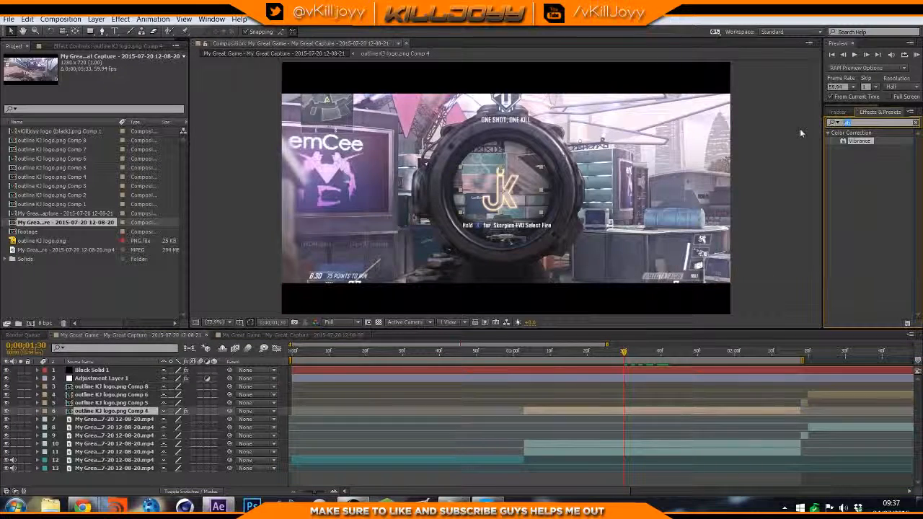
type("sat")
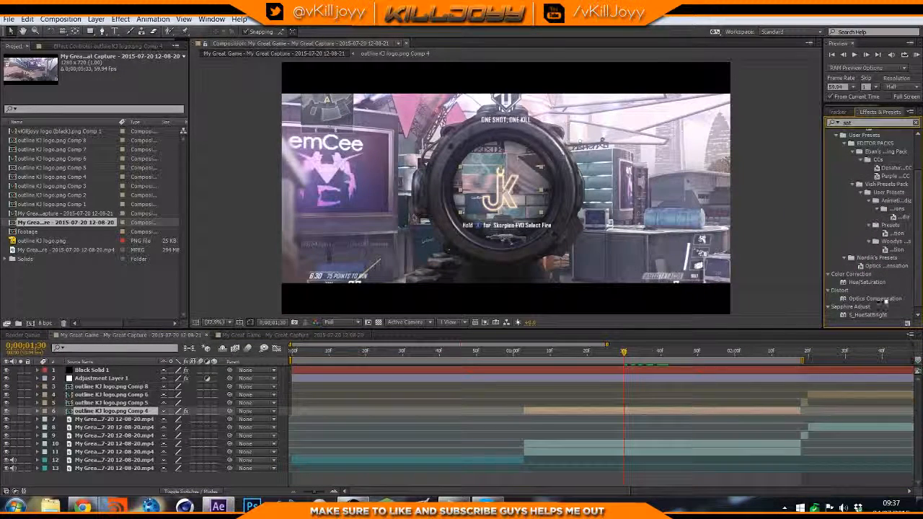
left_click_drag(870, 282, 787, 412)
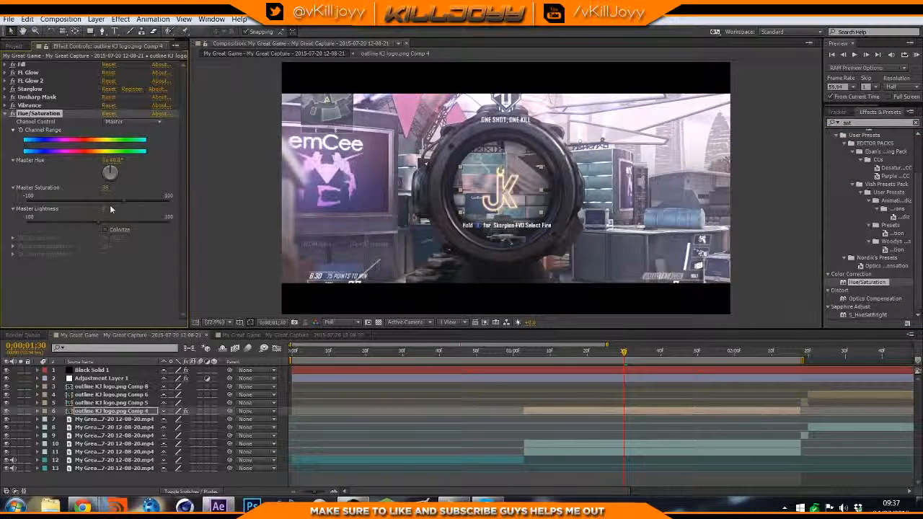
Set the logo's Master Saturation to 100, then try a Master Lightness of 20 and undo it
left_click(138, 286)
left_click_drag(101, 226, 136, 228)
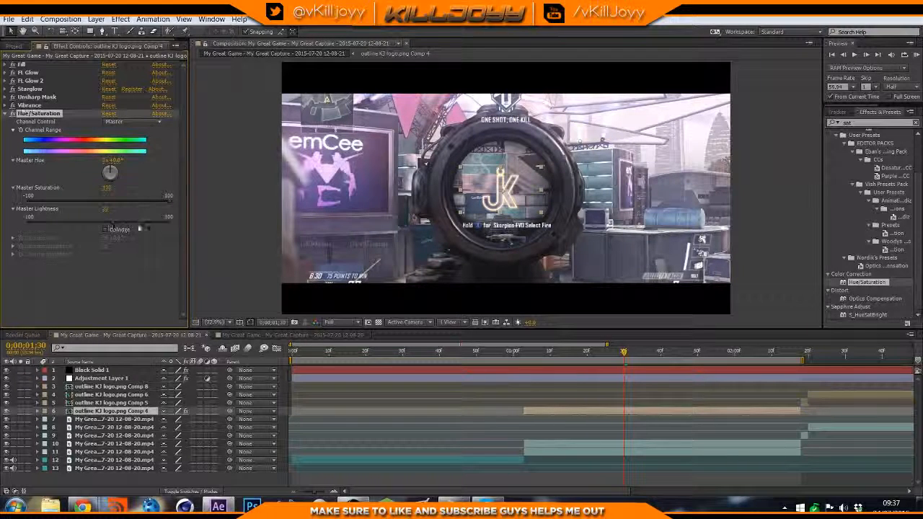
key("ctrl+z")
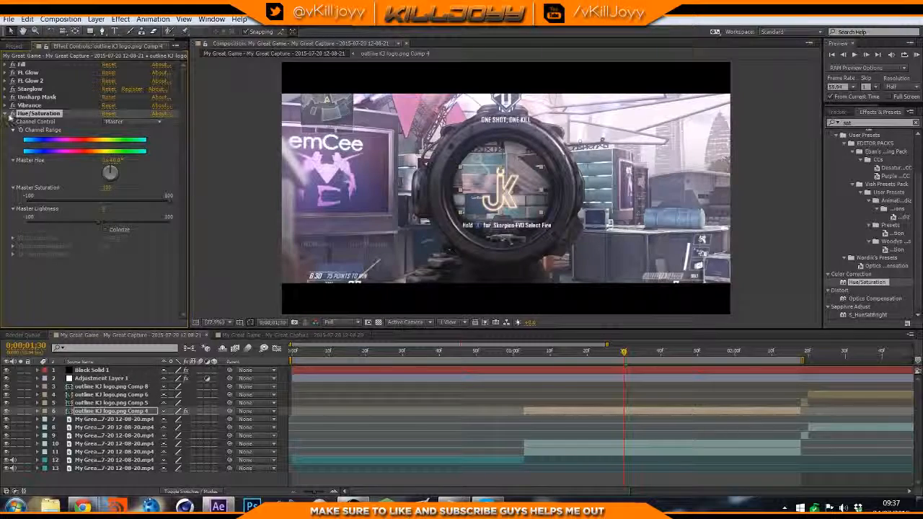
left_click(6, 116)
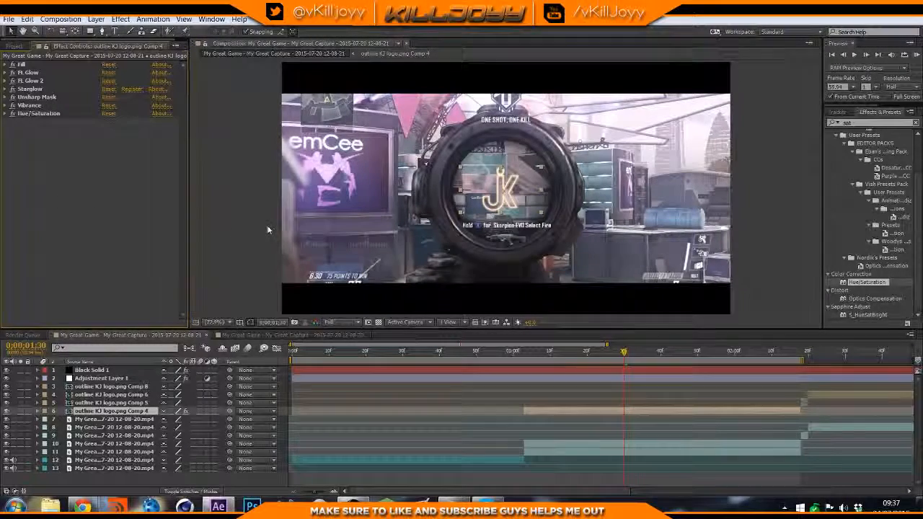
Preview the saturated logo up to 0;00;01;47 and compare it with the scope logo in The Requine YouTube video, returning to After Effects at 0;00;01;17
key("space")
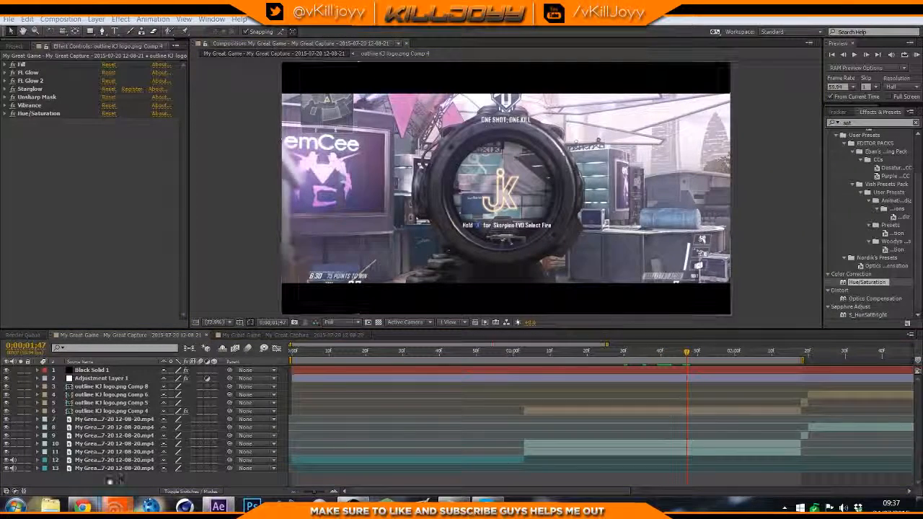
mouse_move(83, 506)
left_click(211, 451)
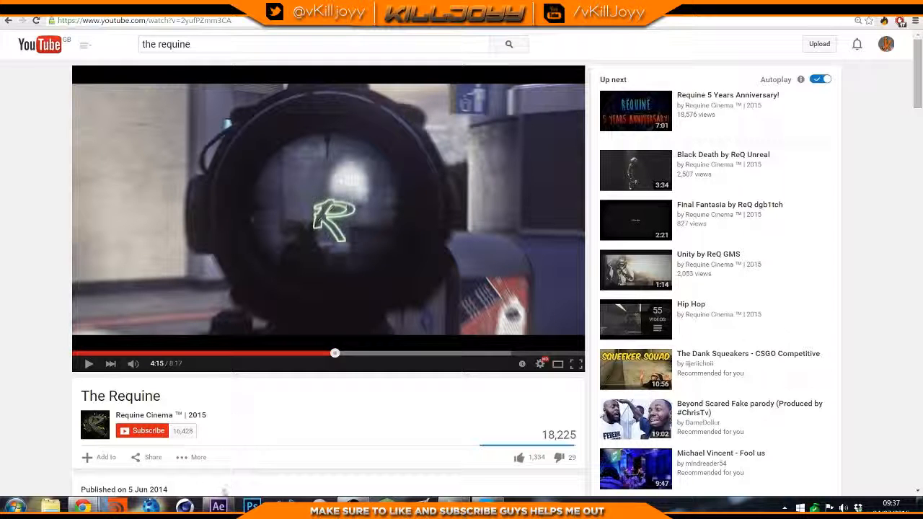
left_click(220, 506)
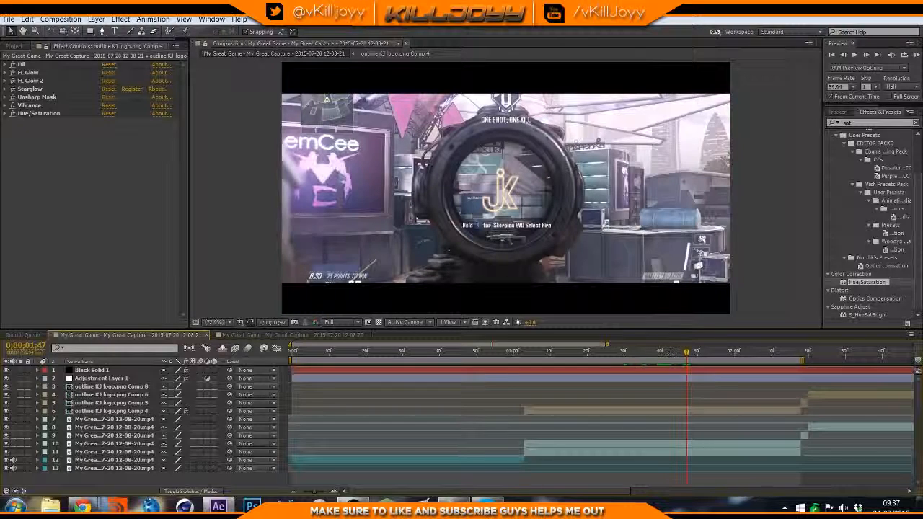
left_click_drag(628, 352, 578, 349)
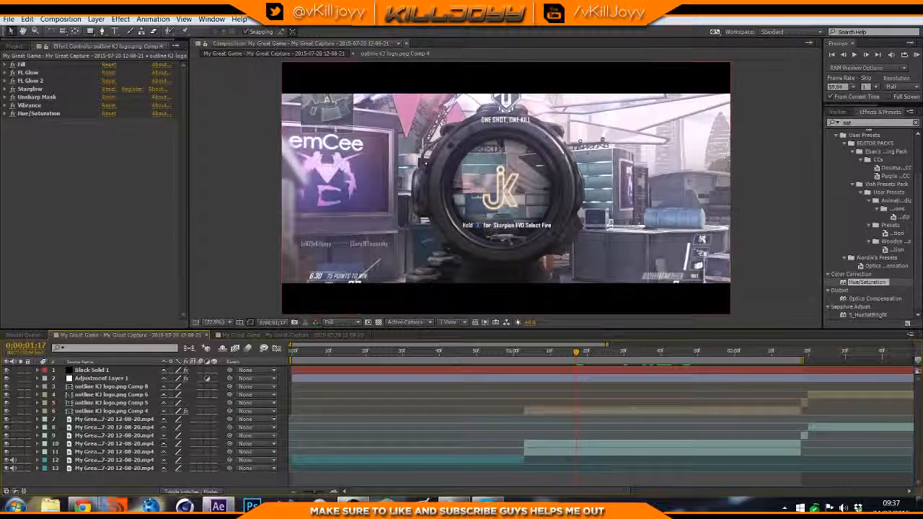
left_click(354, 507)
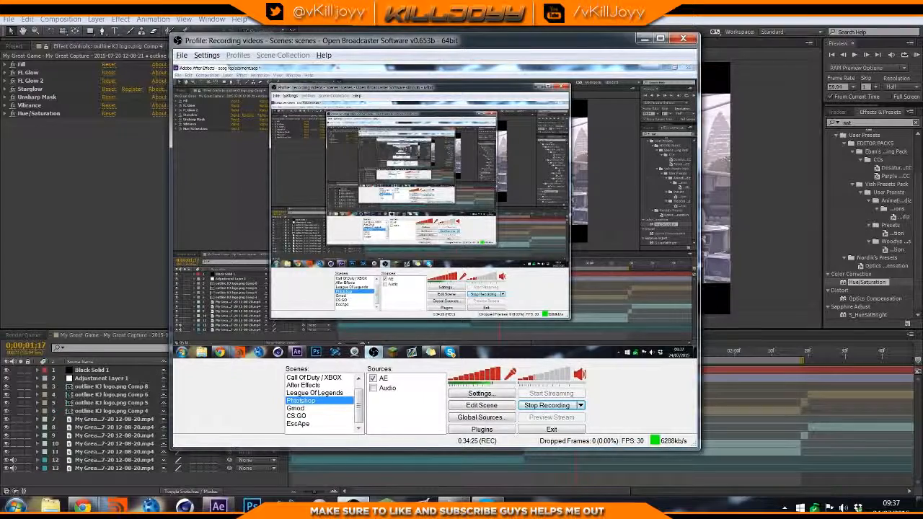
left_click(750, 267)
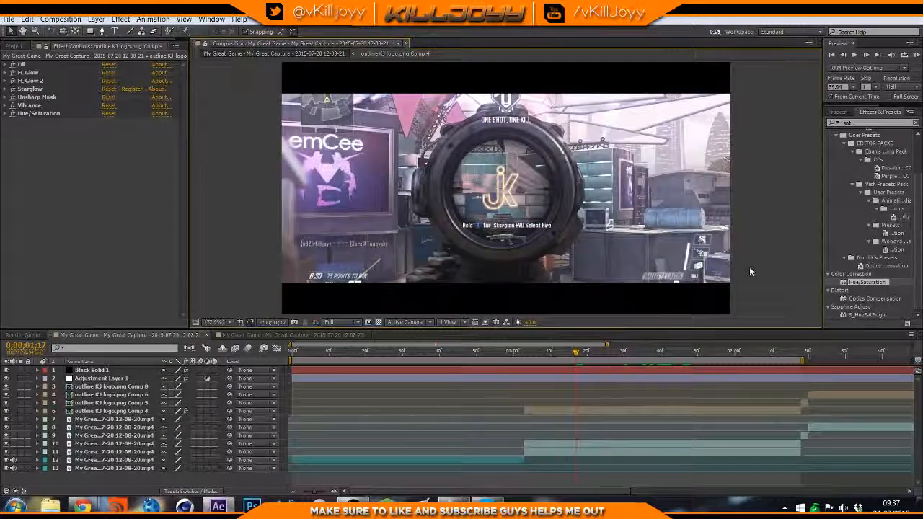